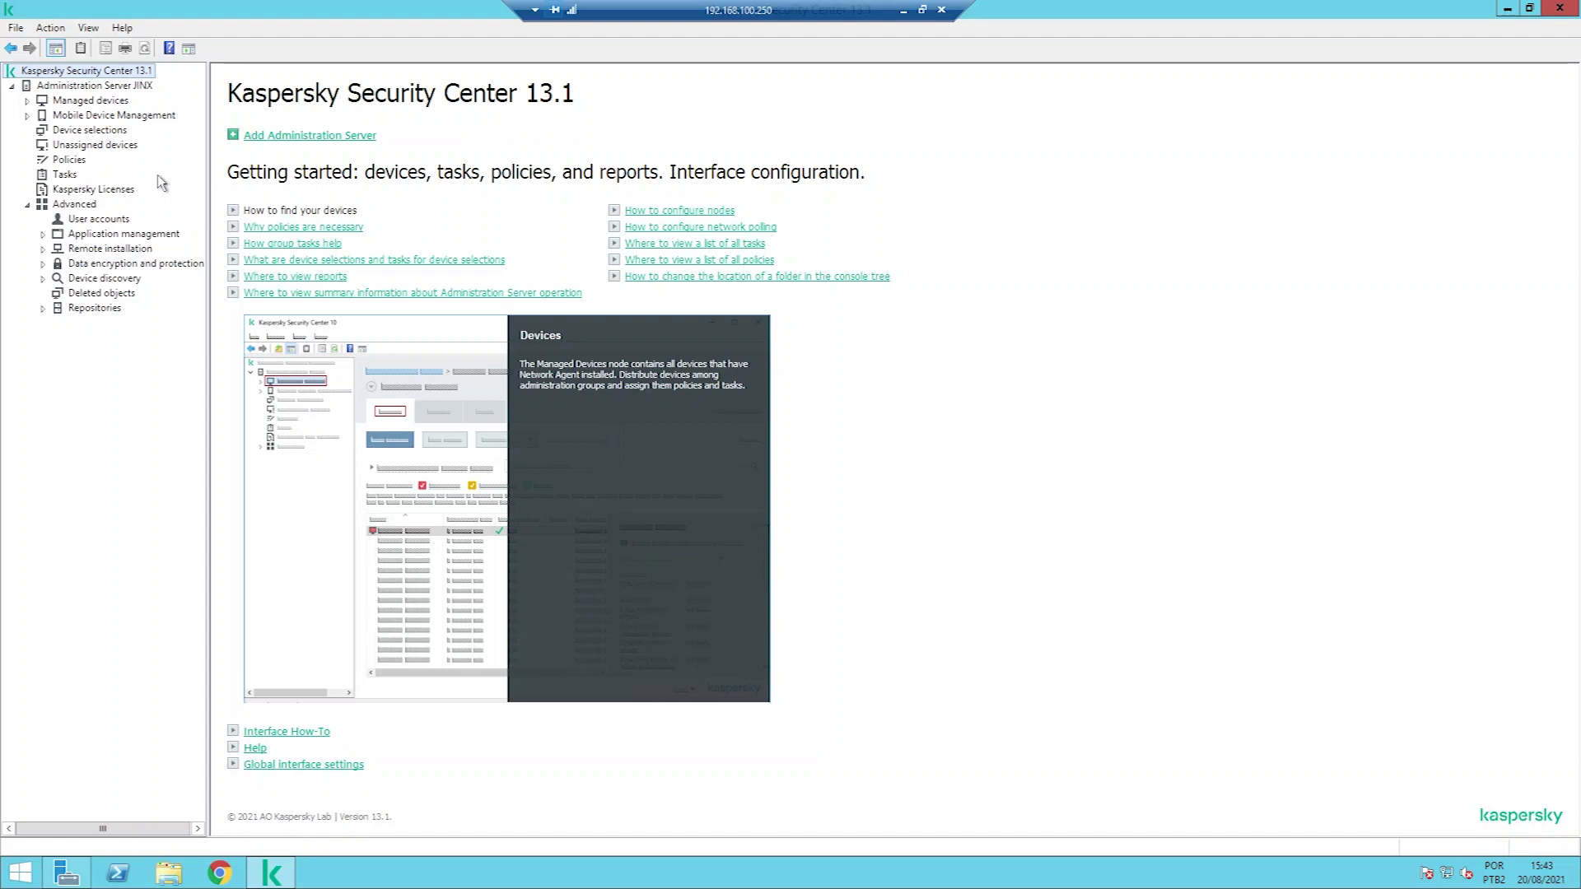
Review the Windows Update permission options under Software updates and vulnerabilities in the Kaspersky Security Center 13.1 Network Agent policy
{"action": "left_click", "coordinate": [79, 161]}
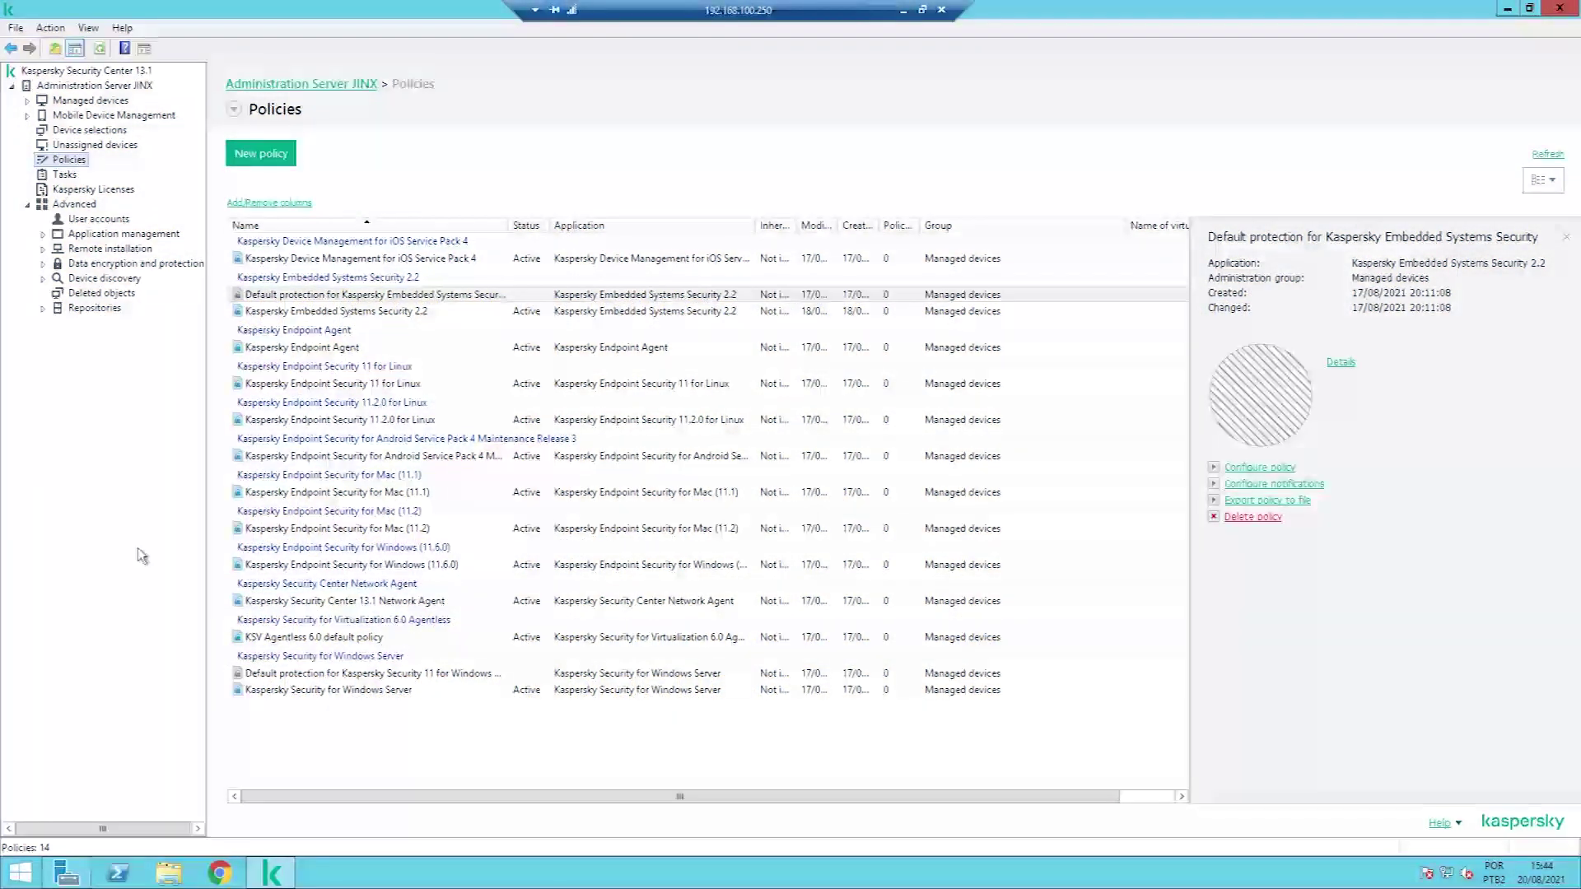
{"action": "double_click", "coordinate": [411, 601]}
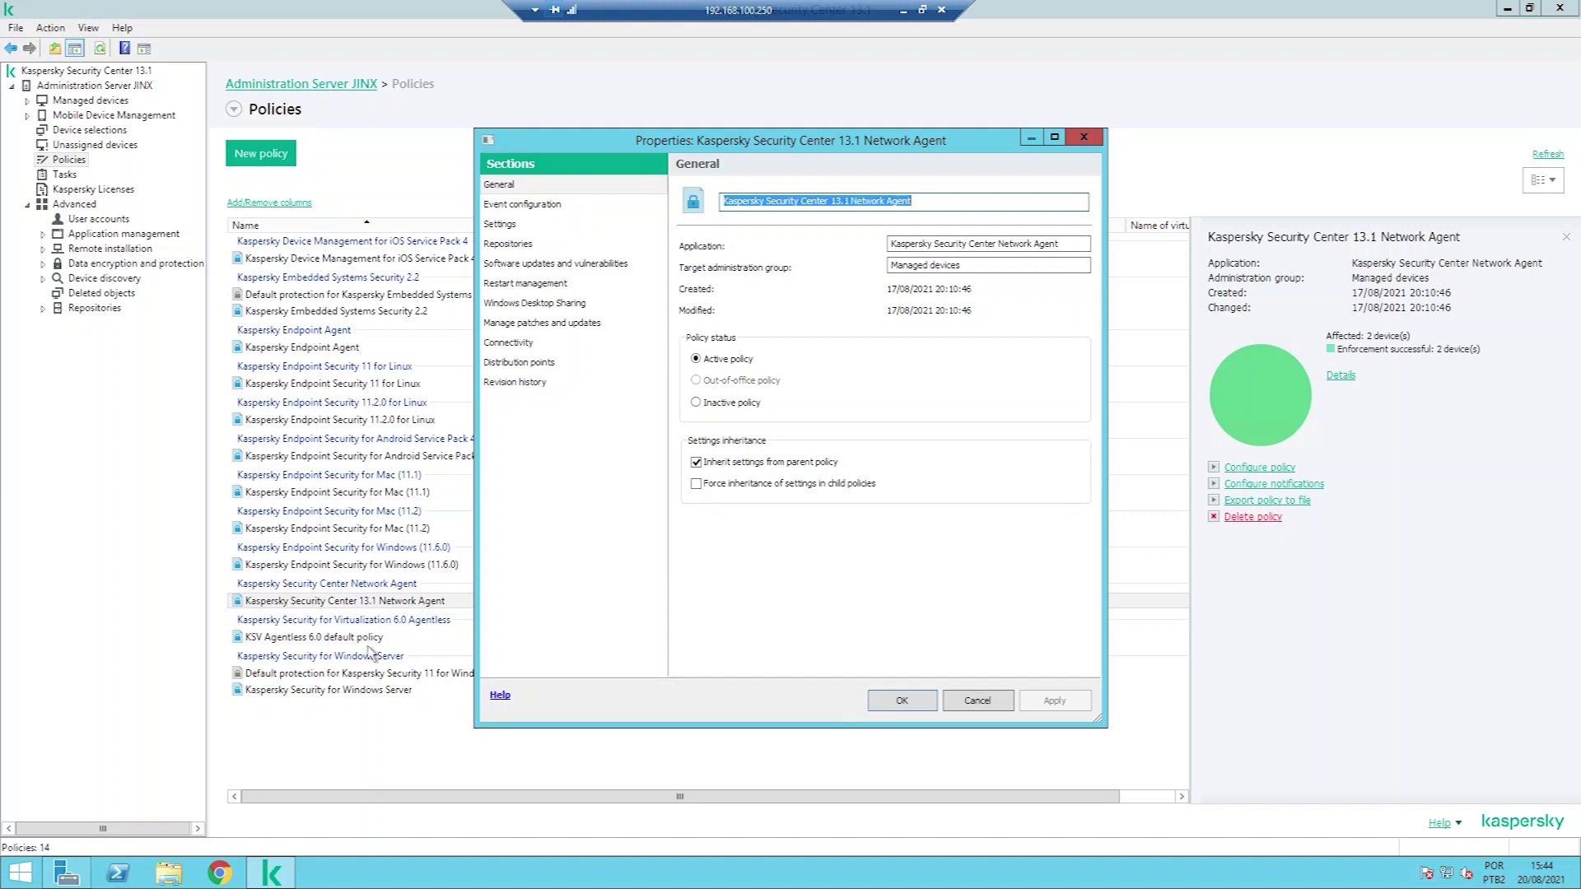
{"action": "left_click", "coordinate": [577, 265]}
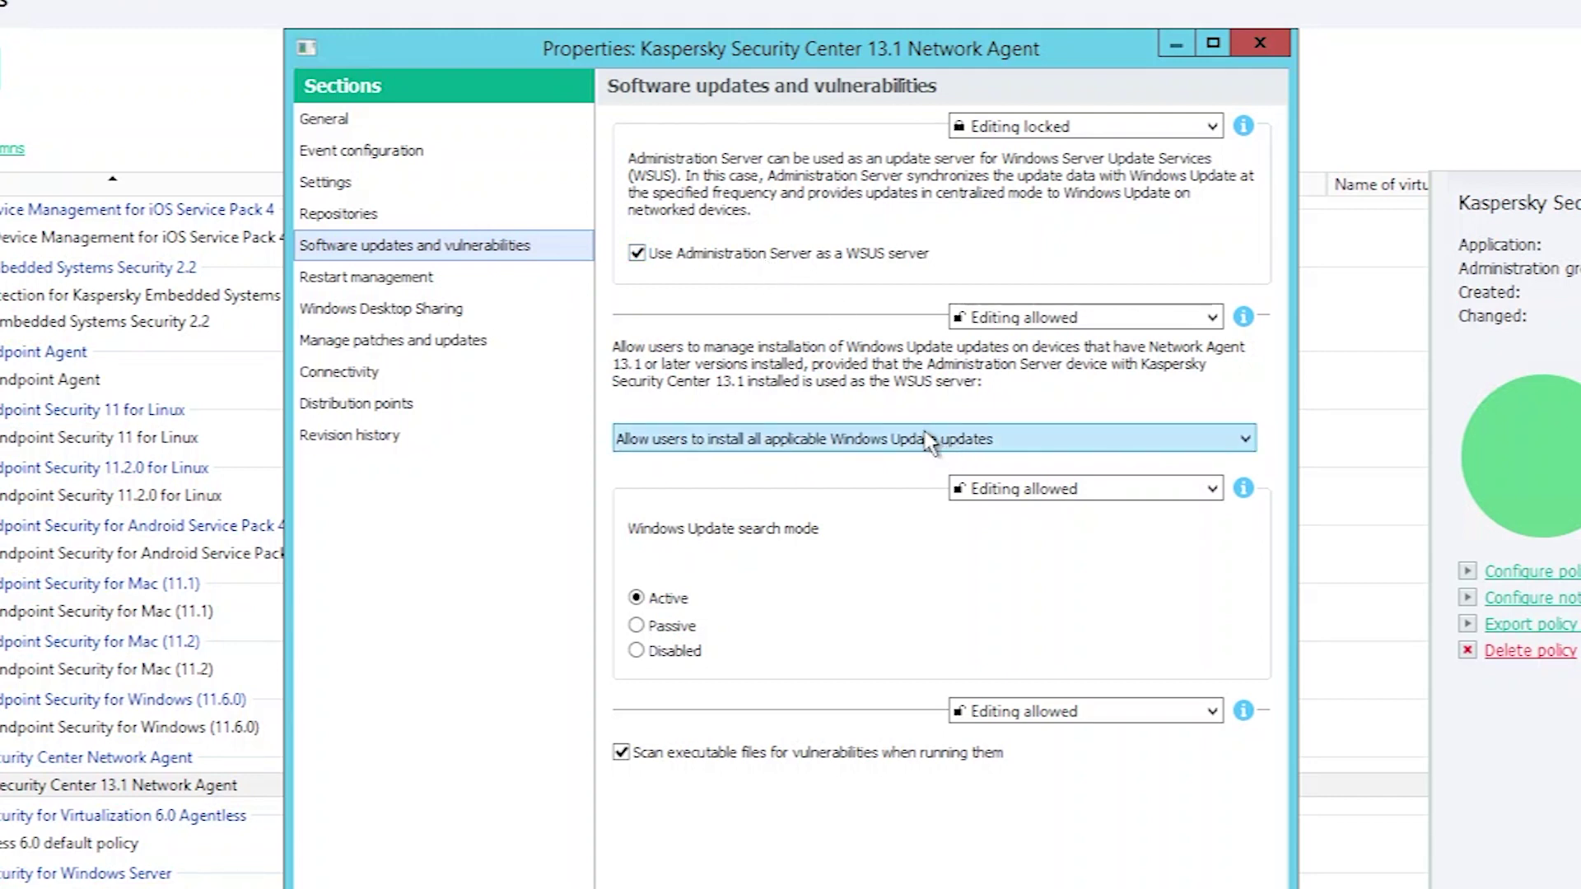
{"action": "left_click", "coordinate": [909, 445]}
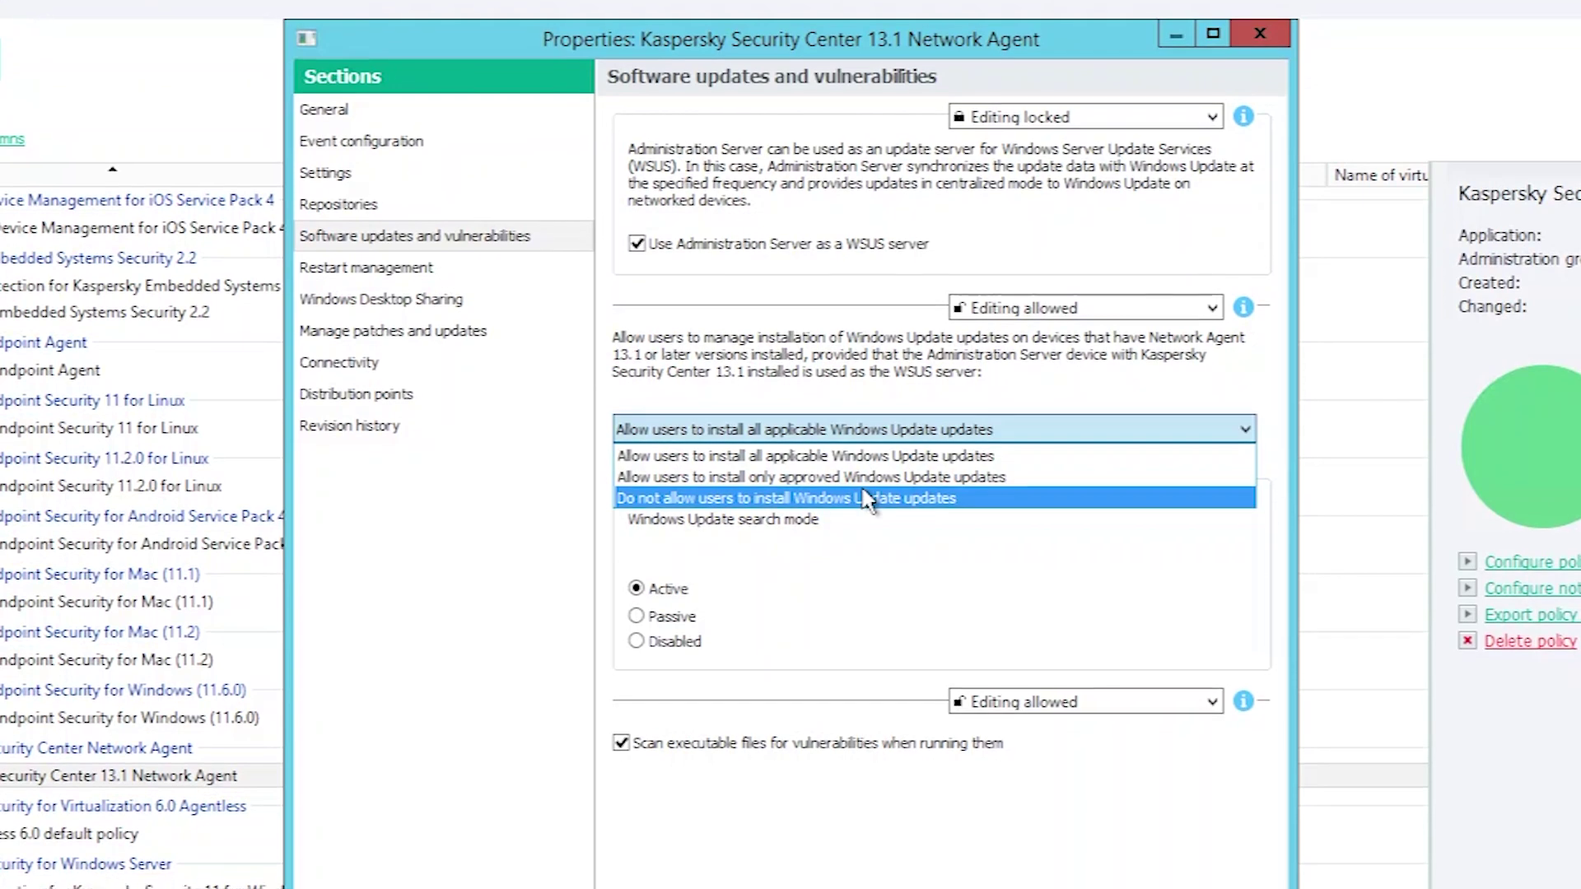
{"action": "left_click", "coordinate": [873, 606]}
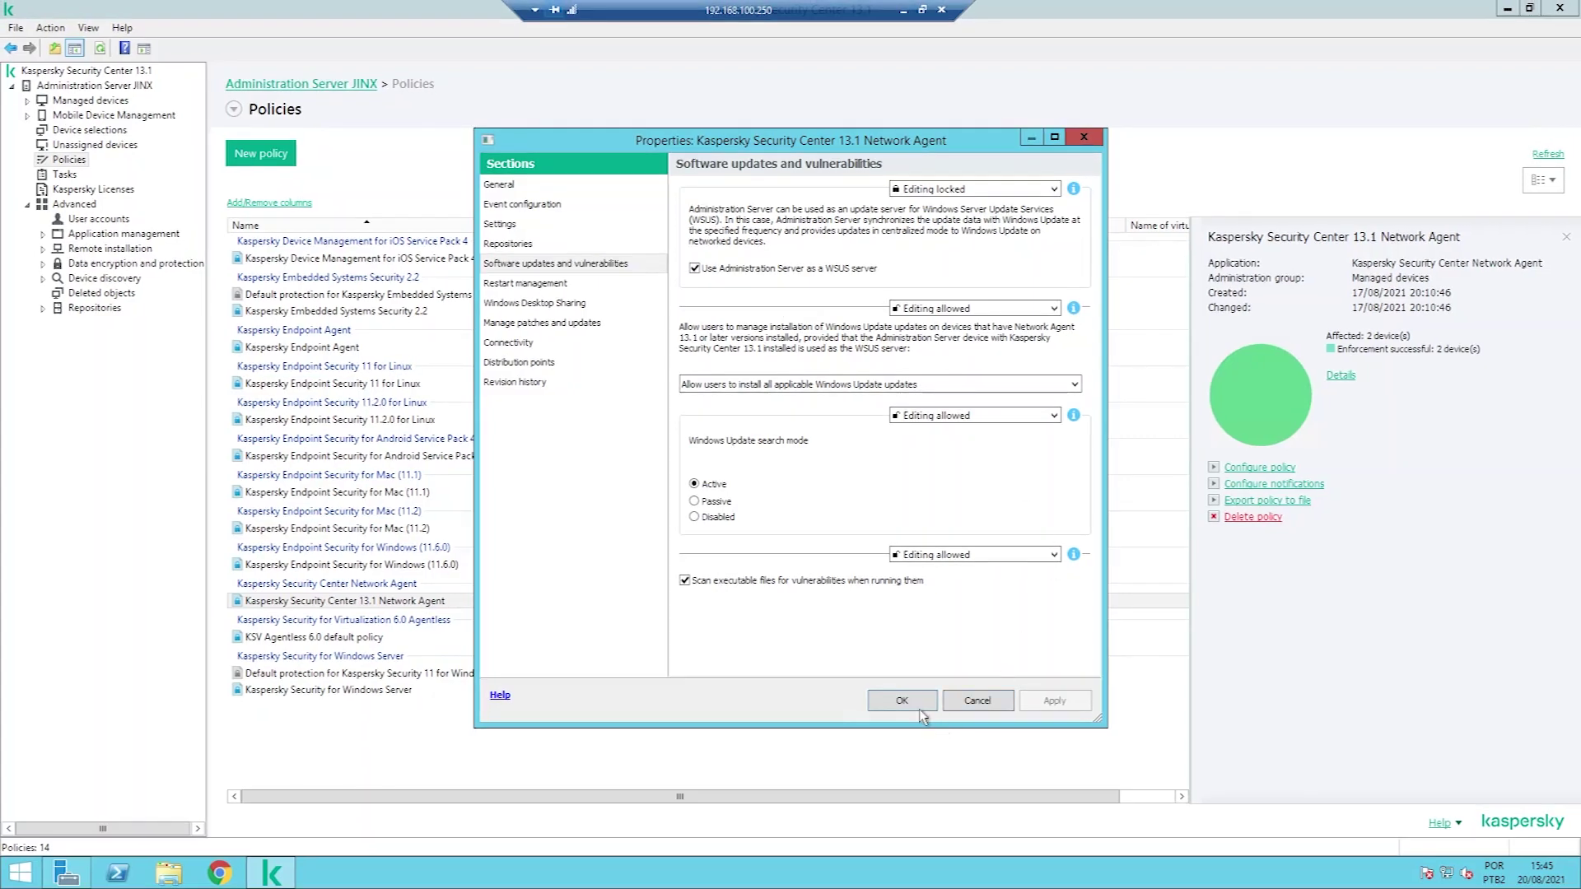
{"action": "left_click", "coordinate": [902, 700]}
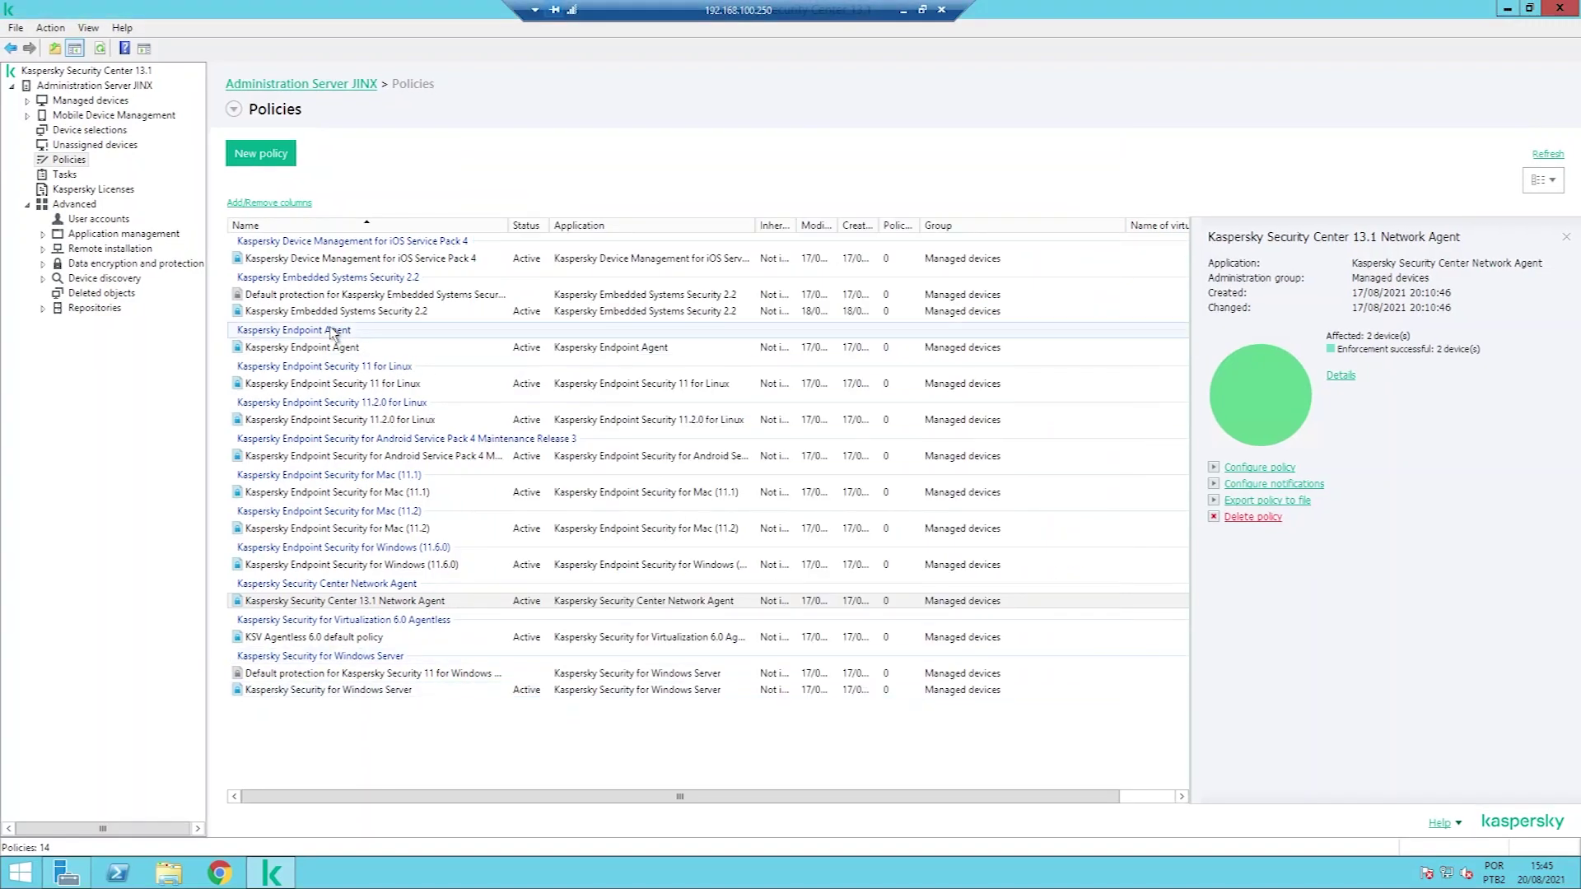
View the application categories and the applications registry within the advanced Application management node
{"action": "left_click", "coordinate": [74, 206]}
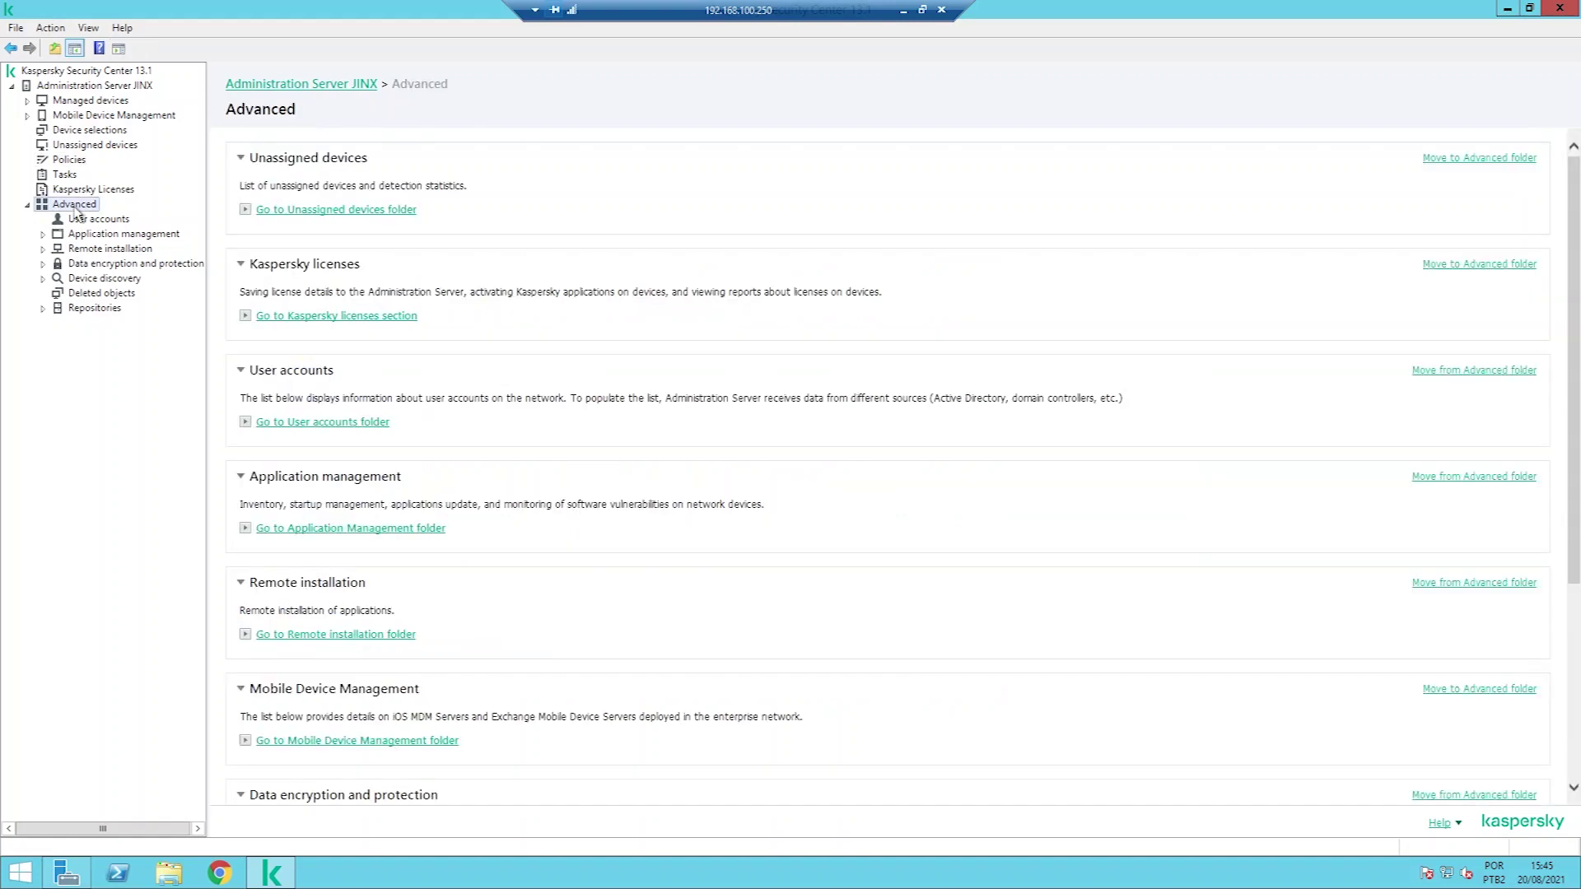
{"action": "left_click", "coordinate": [116, 235]}
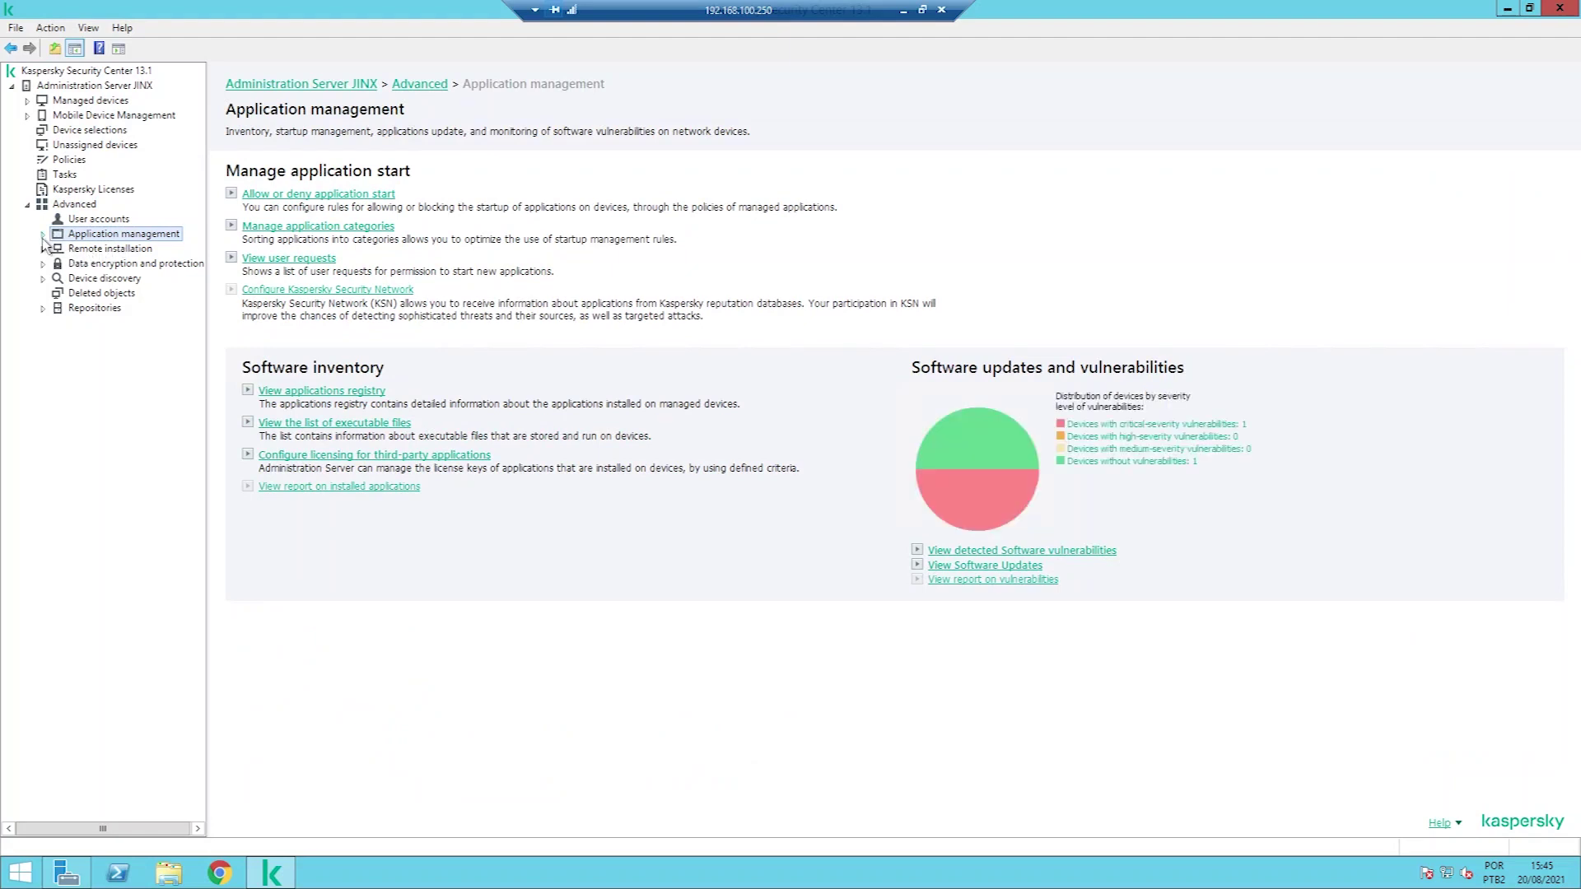
{"action": "left_click", "coordinate": [43, 236]}
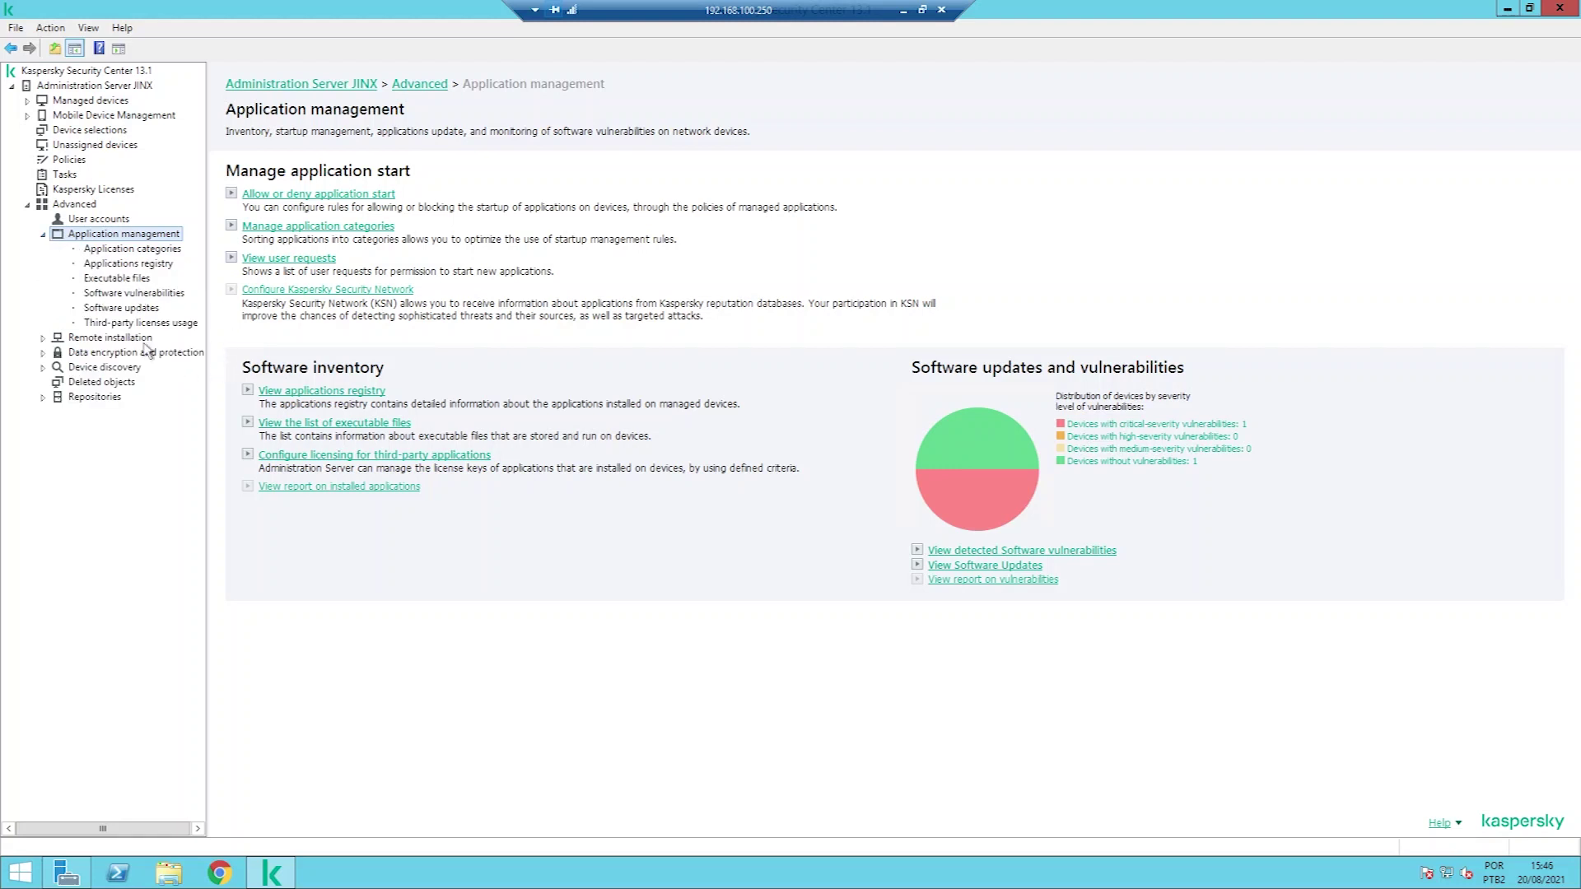
{"action": "left_click", "coordinate": [132, 248]}
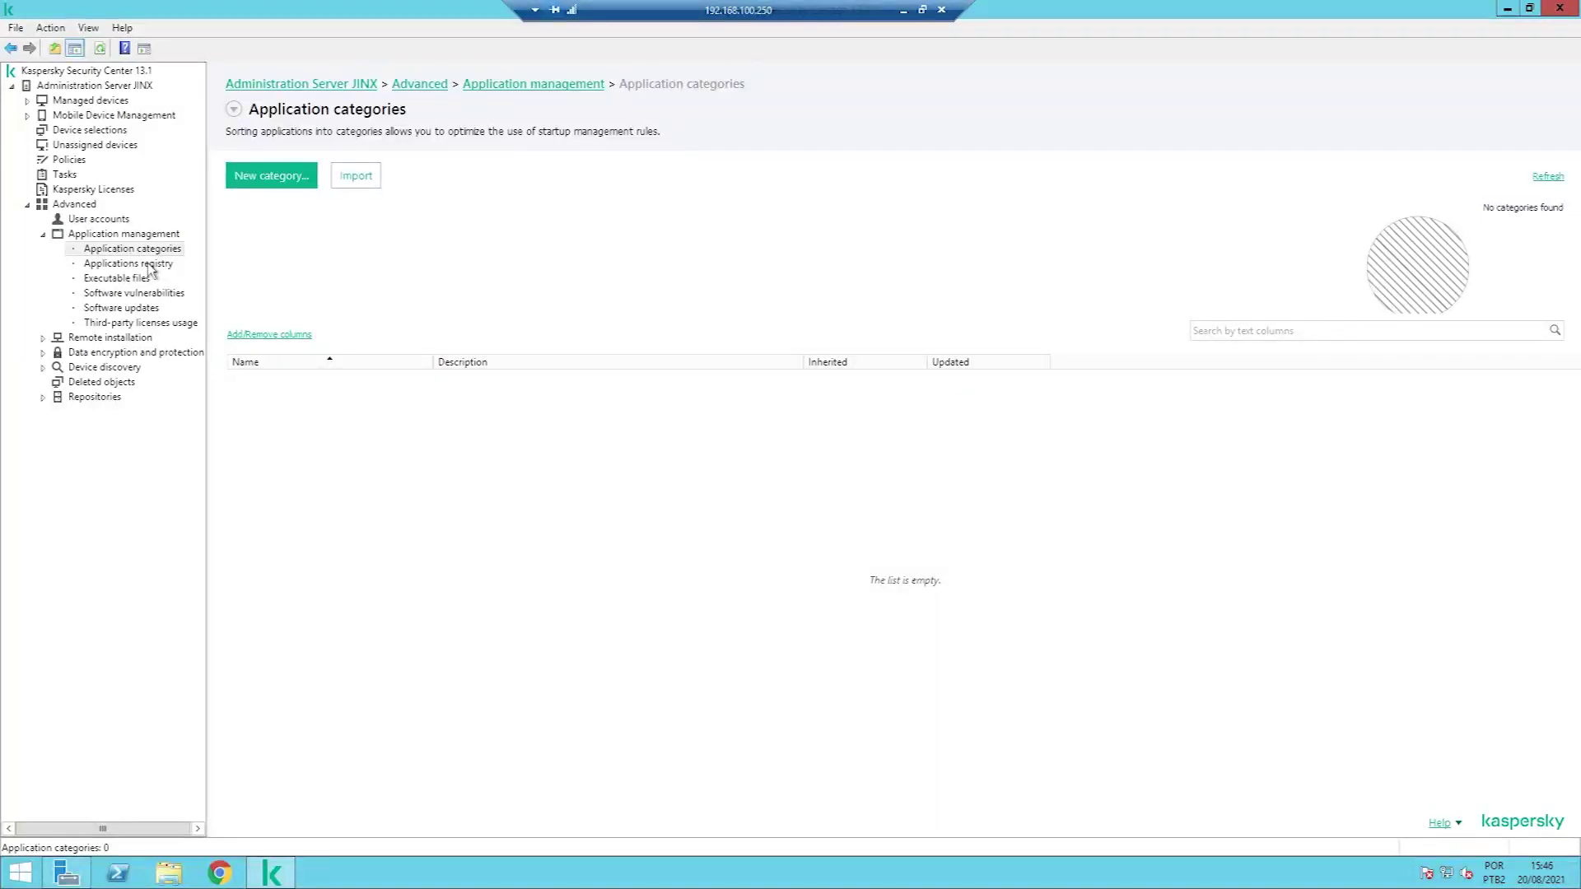
{"action": "left_click", "coordinate": [135, 264]}
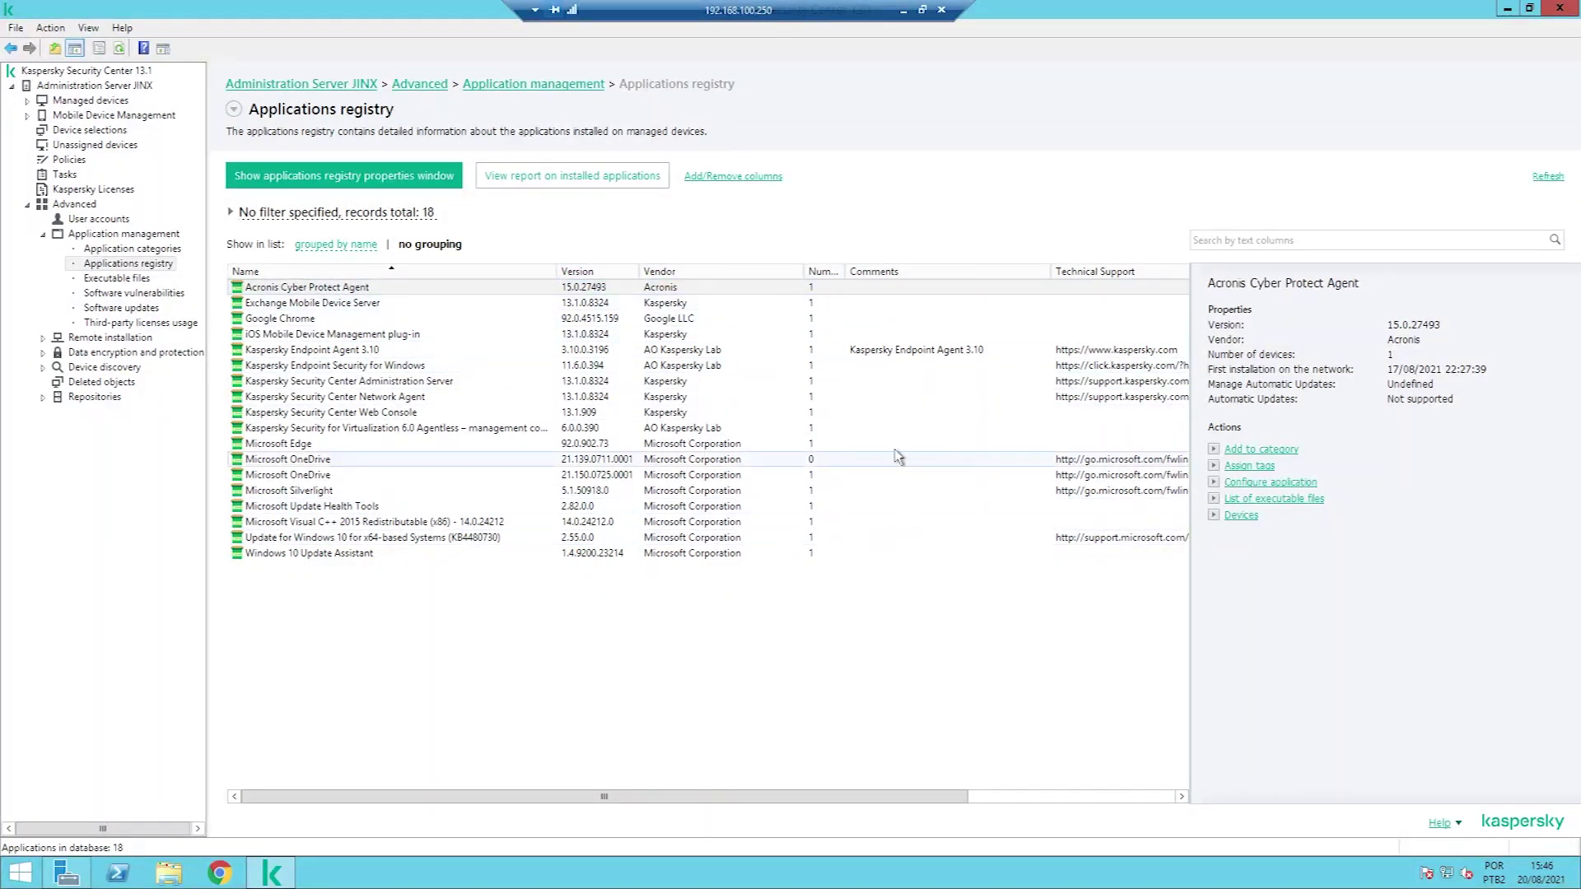
Examine Google Chrome's registry properties, including its executable files, devices, tags, available updates and vulnerabilities
{"action": "left_click", "coordinate": [301, 320]}
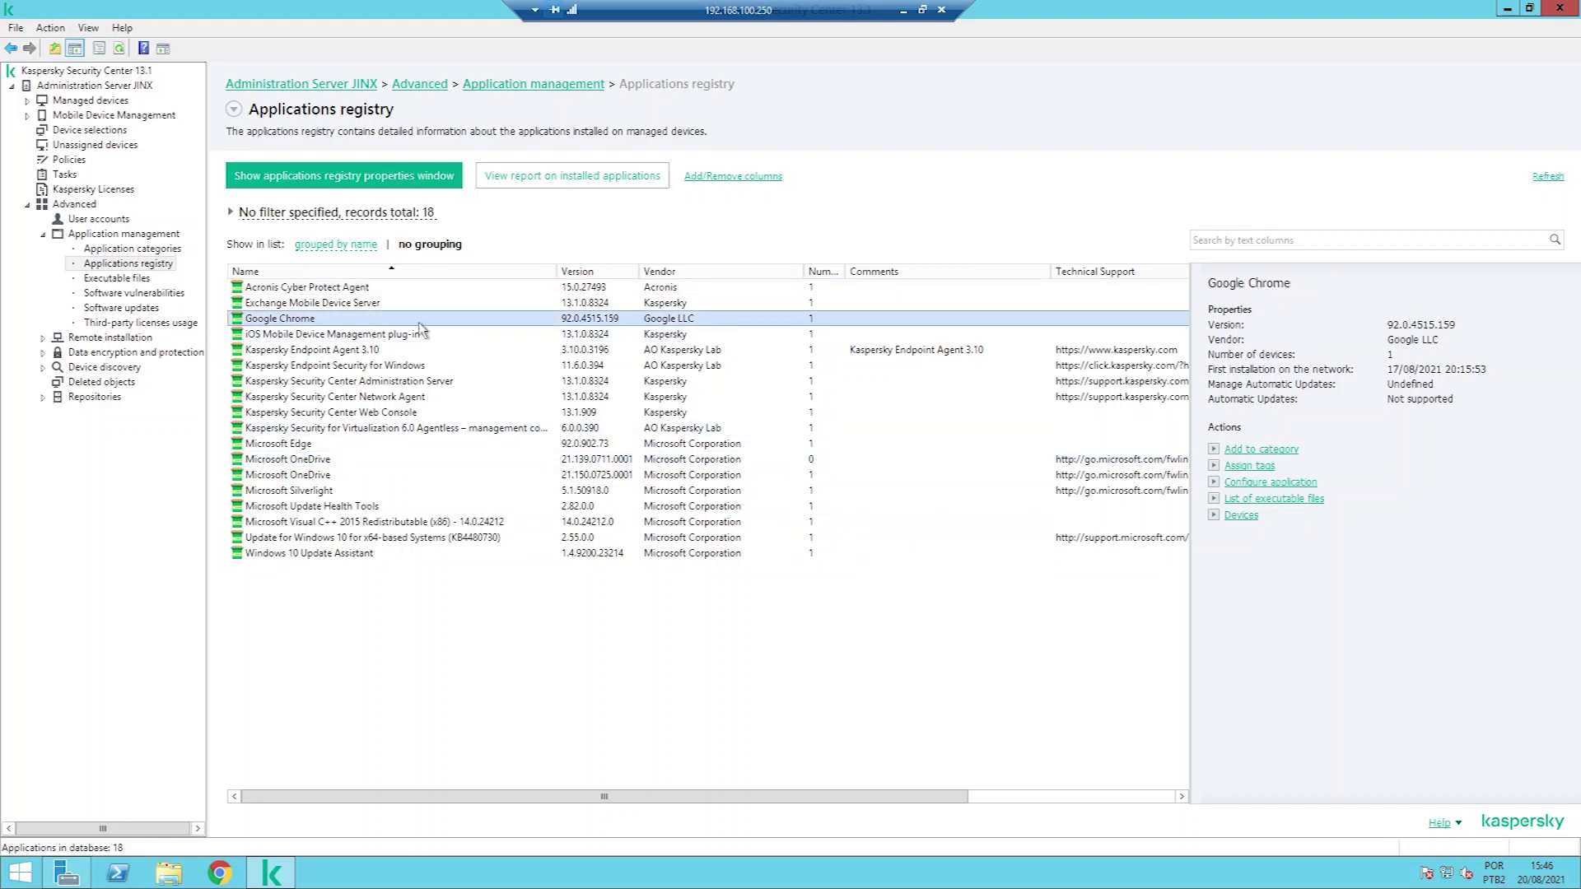
{"action": "double_click", "coordinate": [367, 320]}
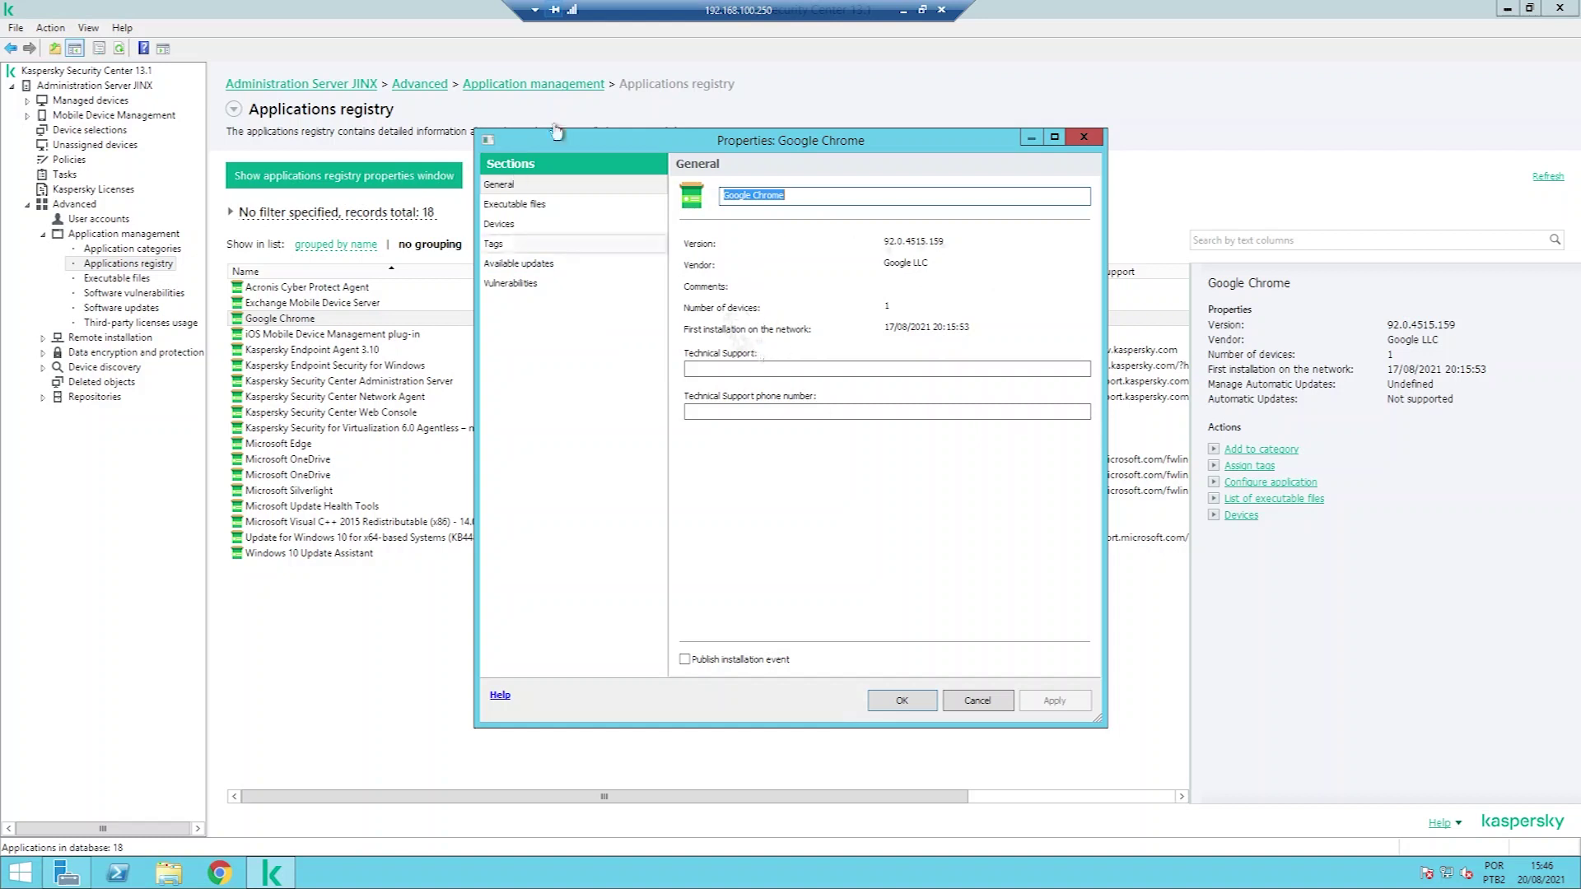
{"action": "left_click", "coordinate": [529, 207]}
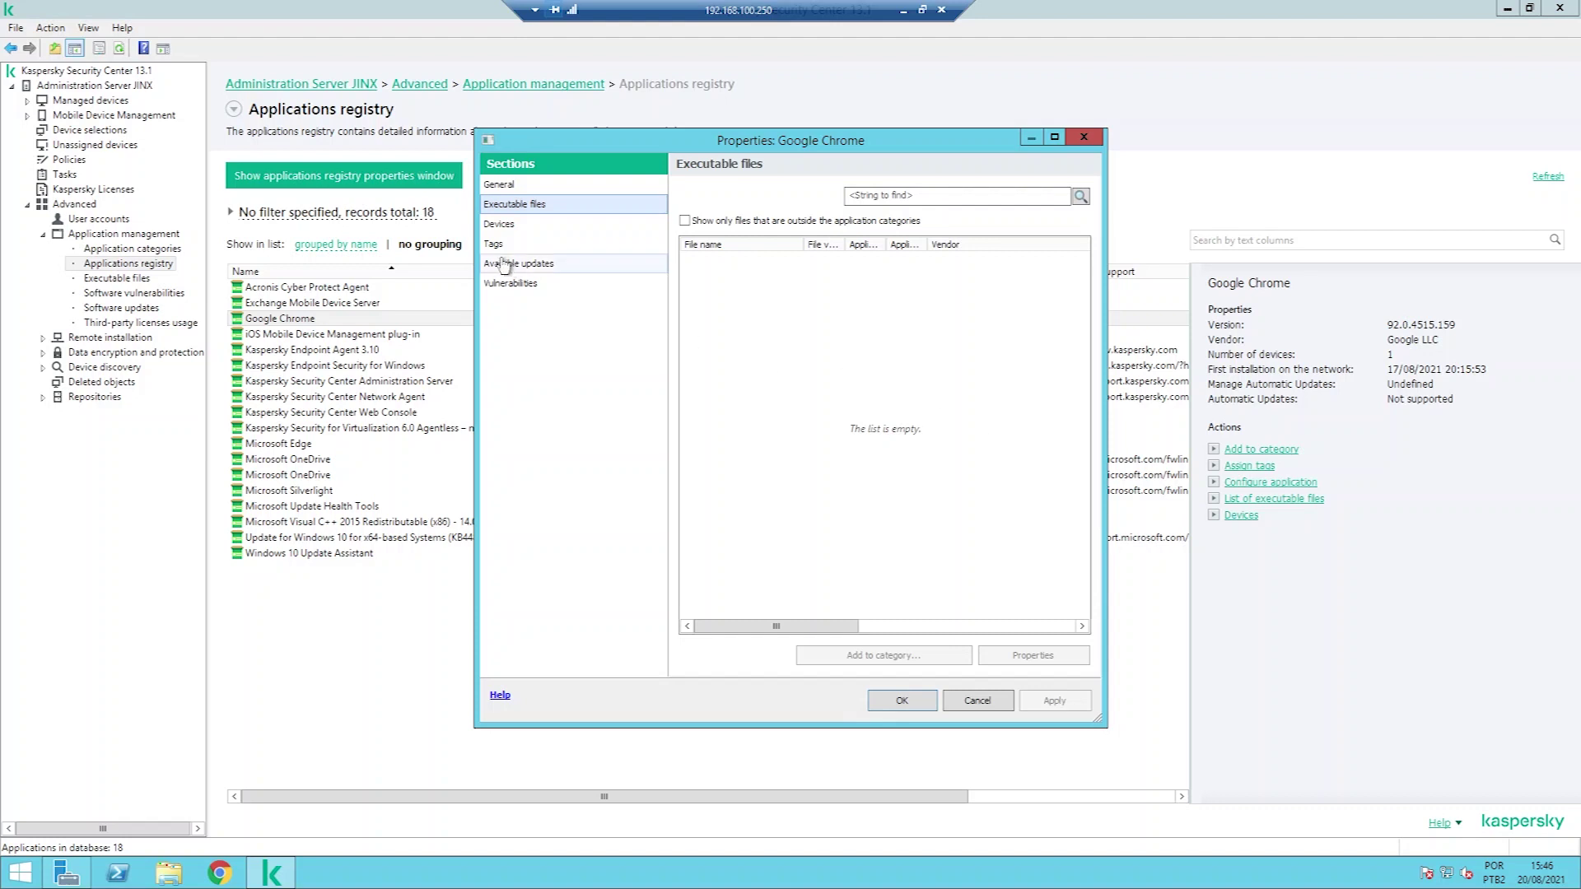
{"action": "left_click", "coordinate": [504, 226]}
{"action": "left_click", "coordinate": [514, 243]}
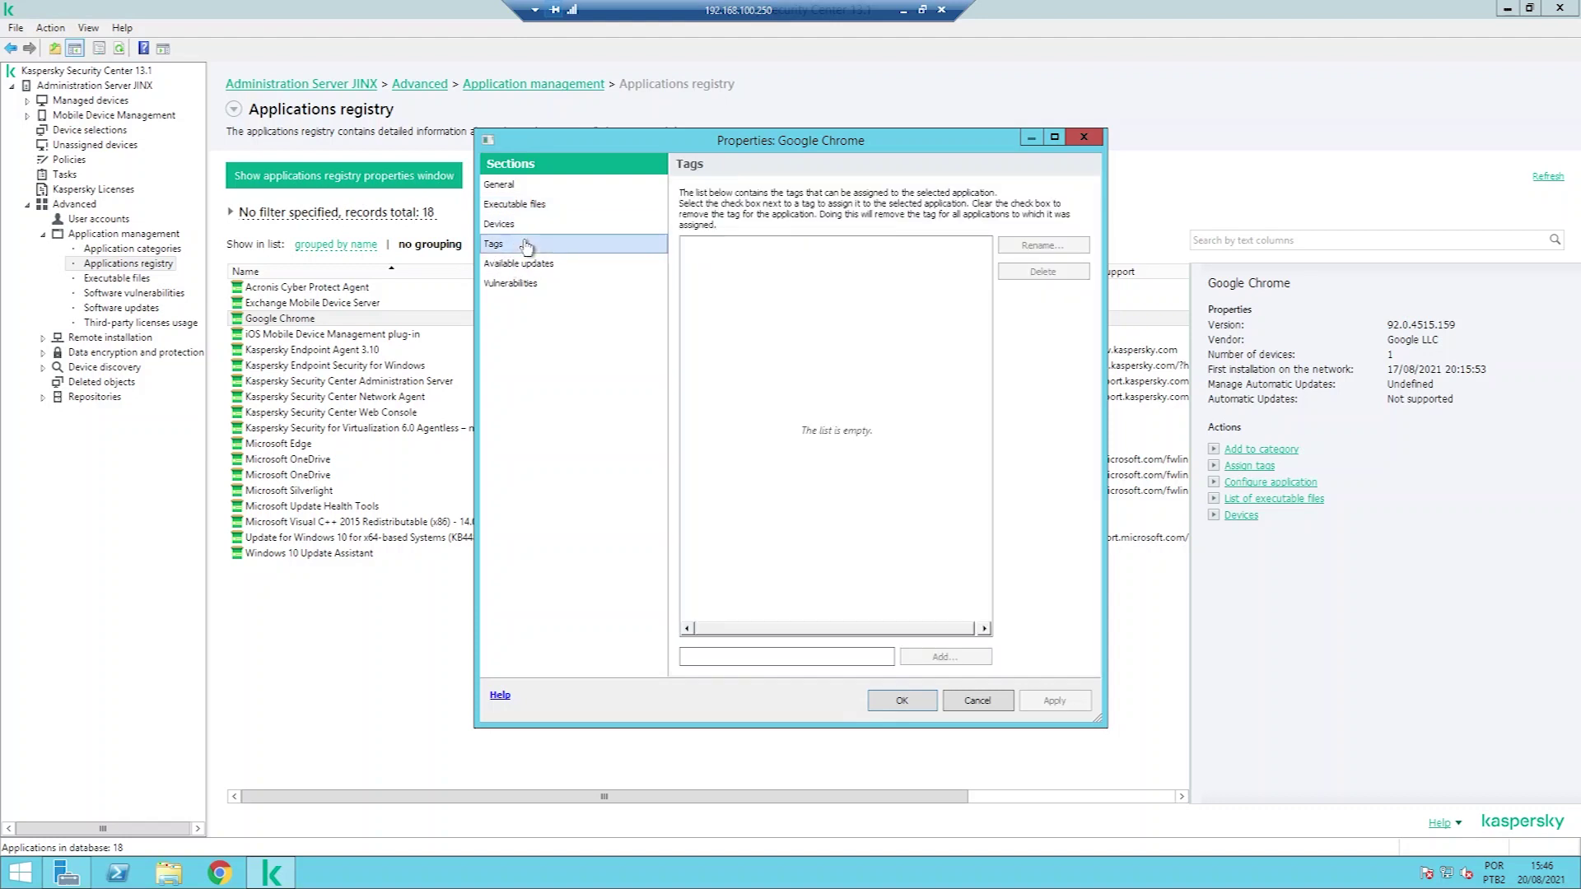
{"action": "left_click", "coordinate": [531, 268]}
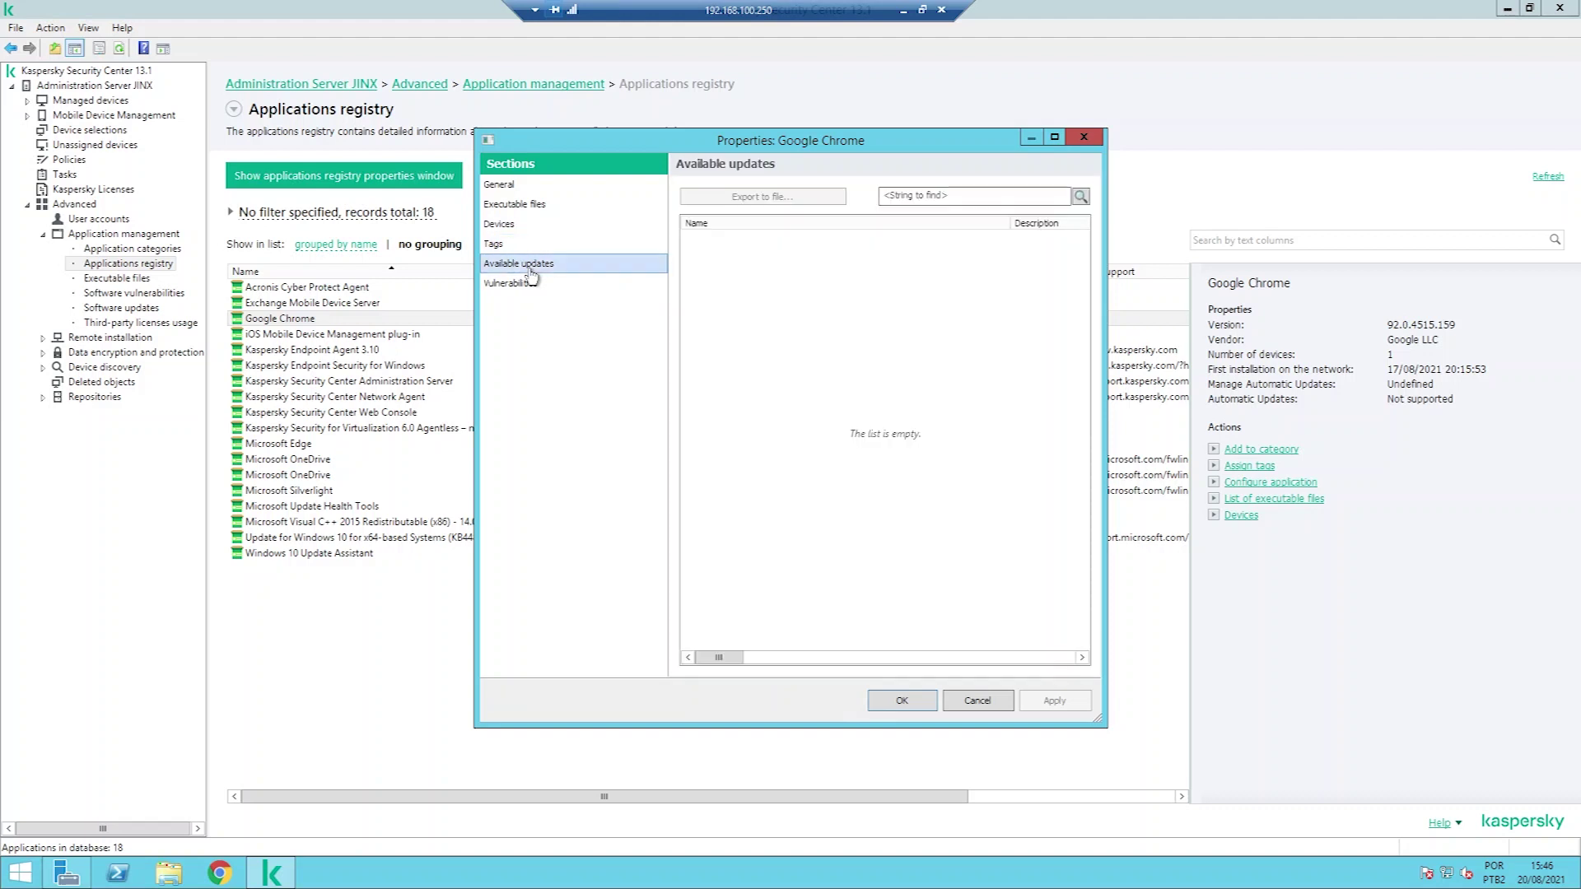
{"action": "left_click", "coordinate": [531, 282]}
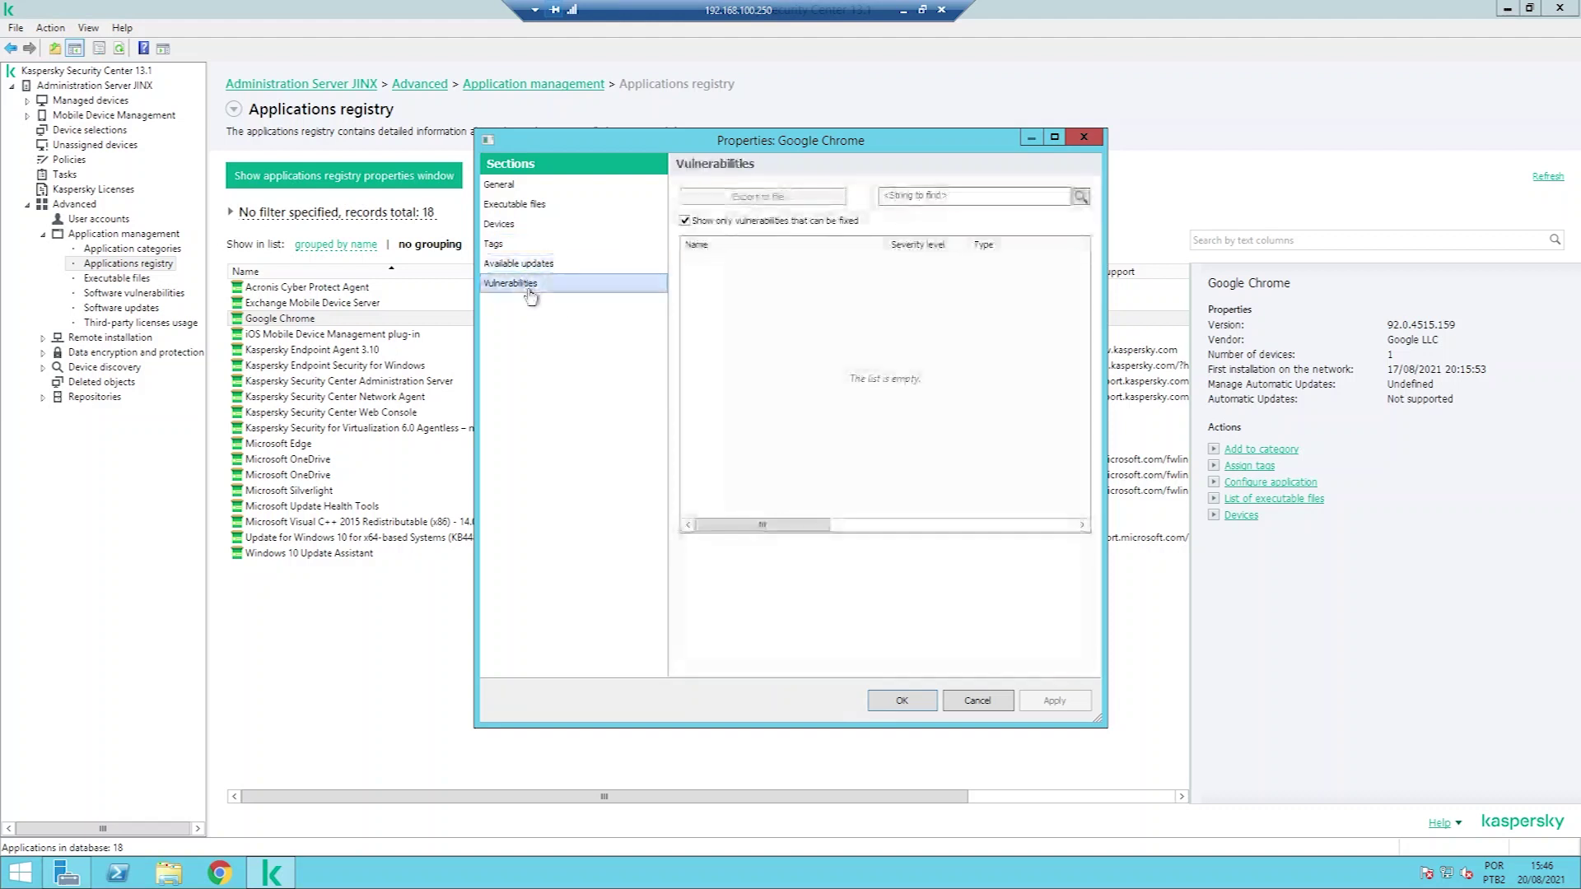
{"action": "left_click", "coordinate": [1082, 137]}
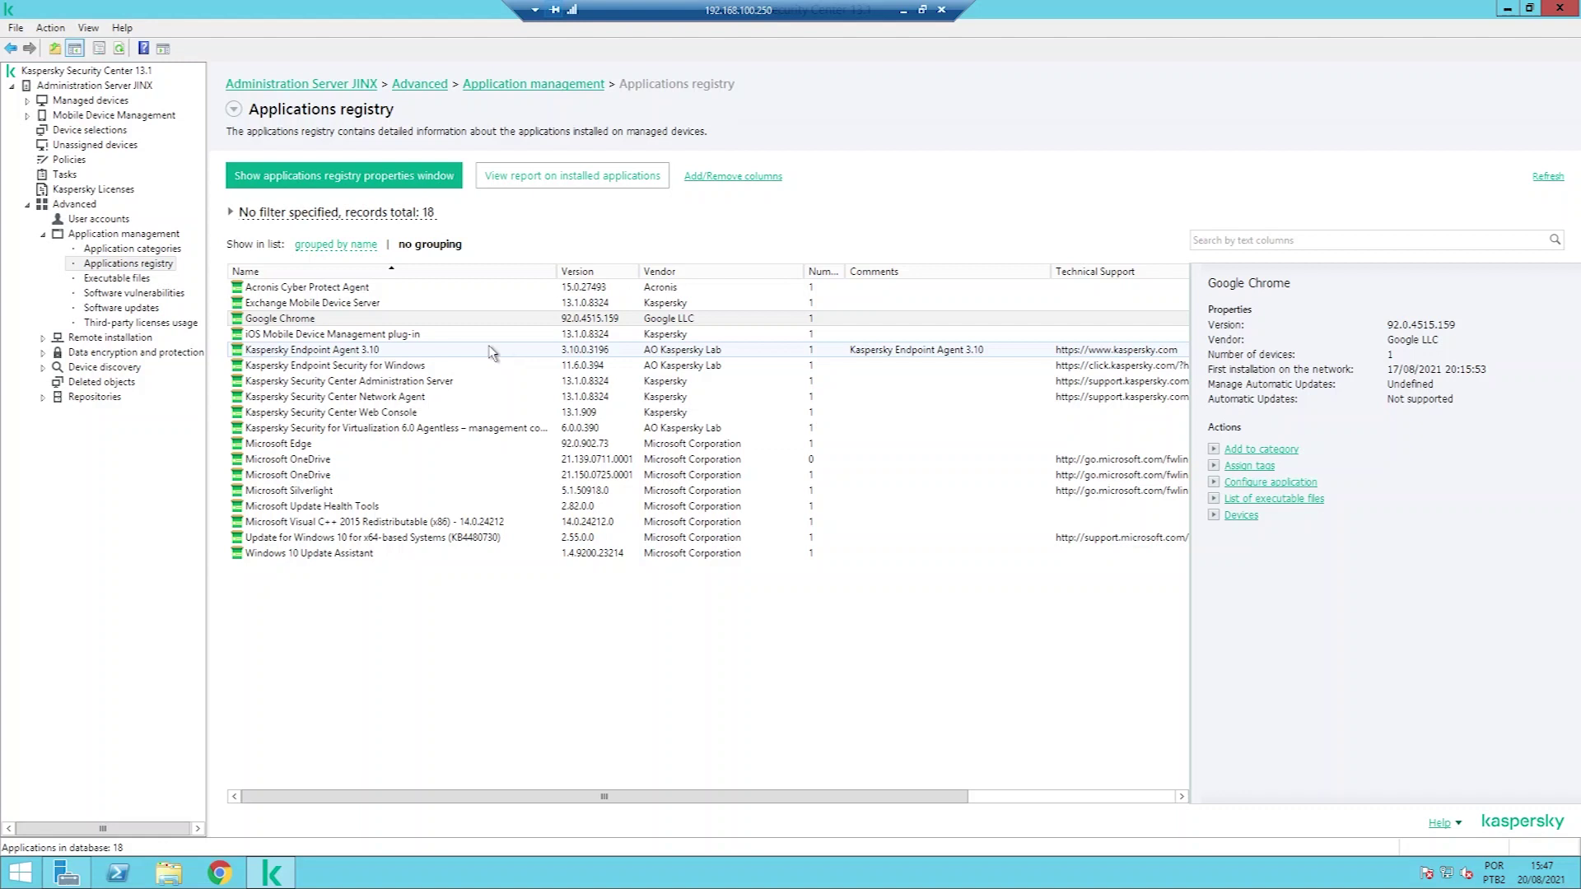
Examine the software vulnerability KLA10473, including its general details, attributes, recommended fixes, vulnerability instances and fixing tasks
{"action": "left_click", "coordinate": [156, 293]}
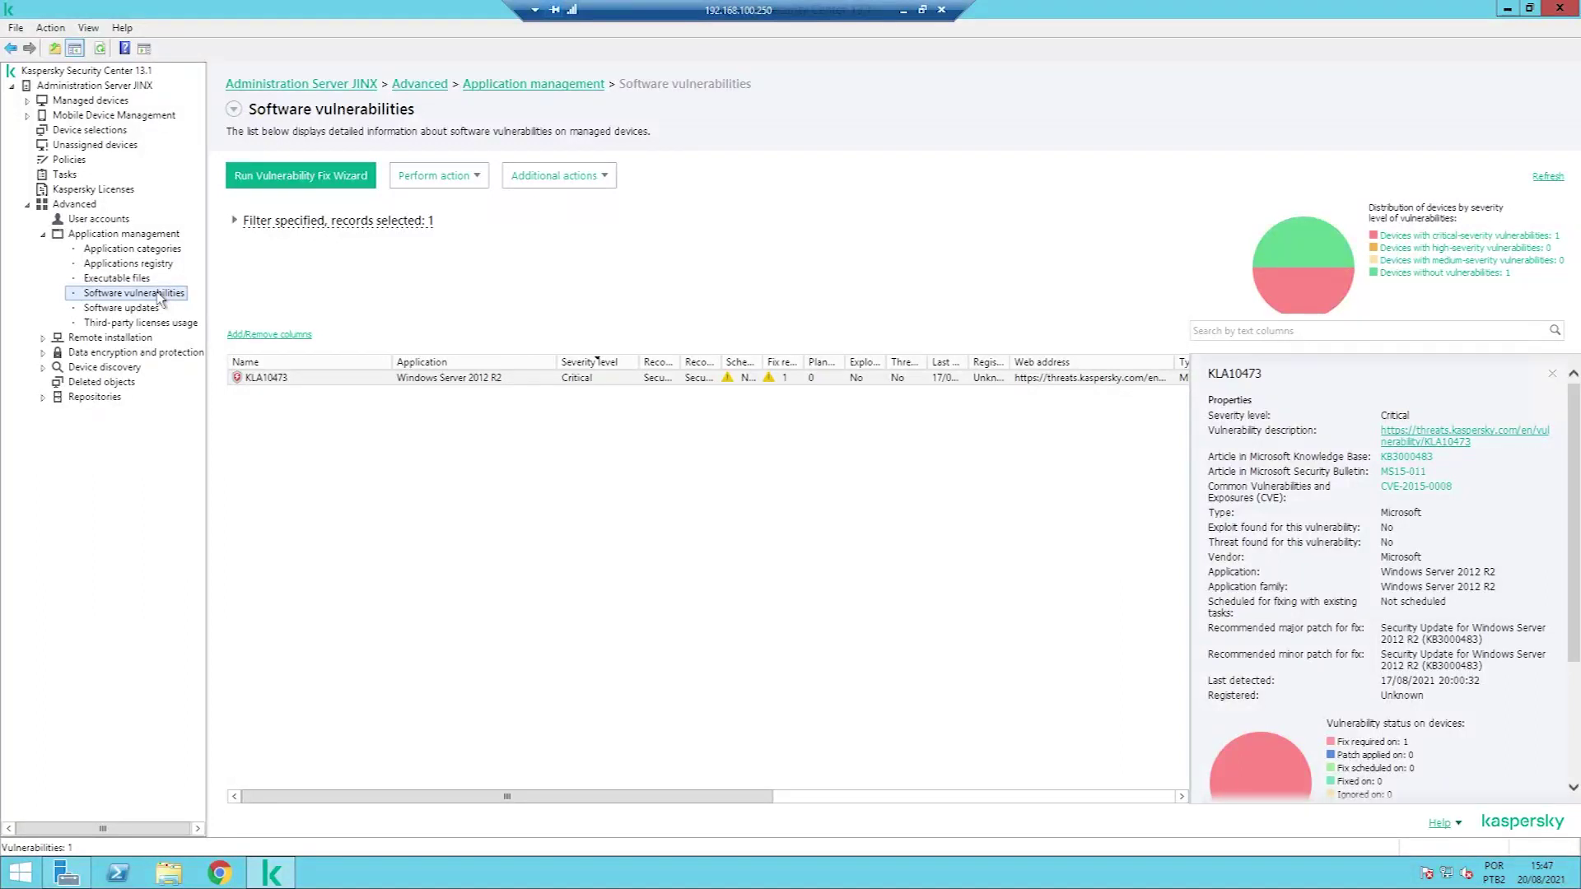
{"action": "left_click", "coordinate": [330, 380]}
{"action": "left_click", "coordinate": [424, 378]}
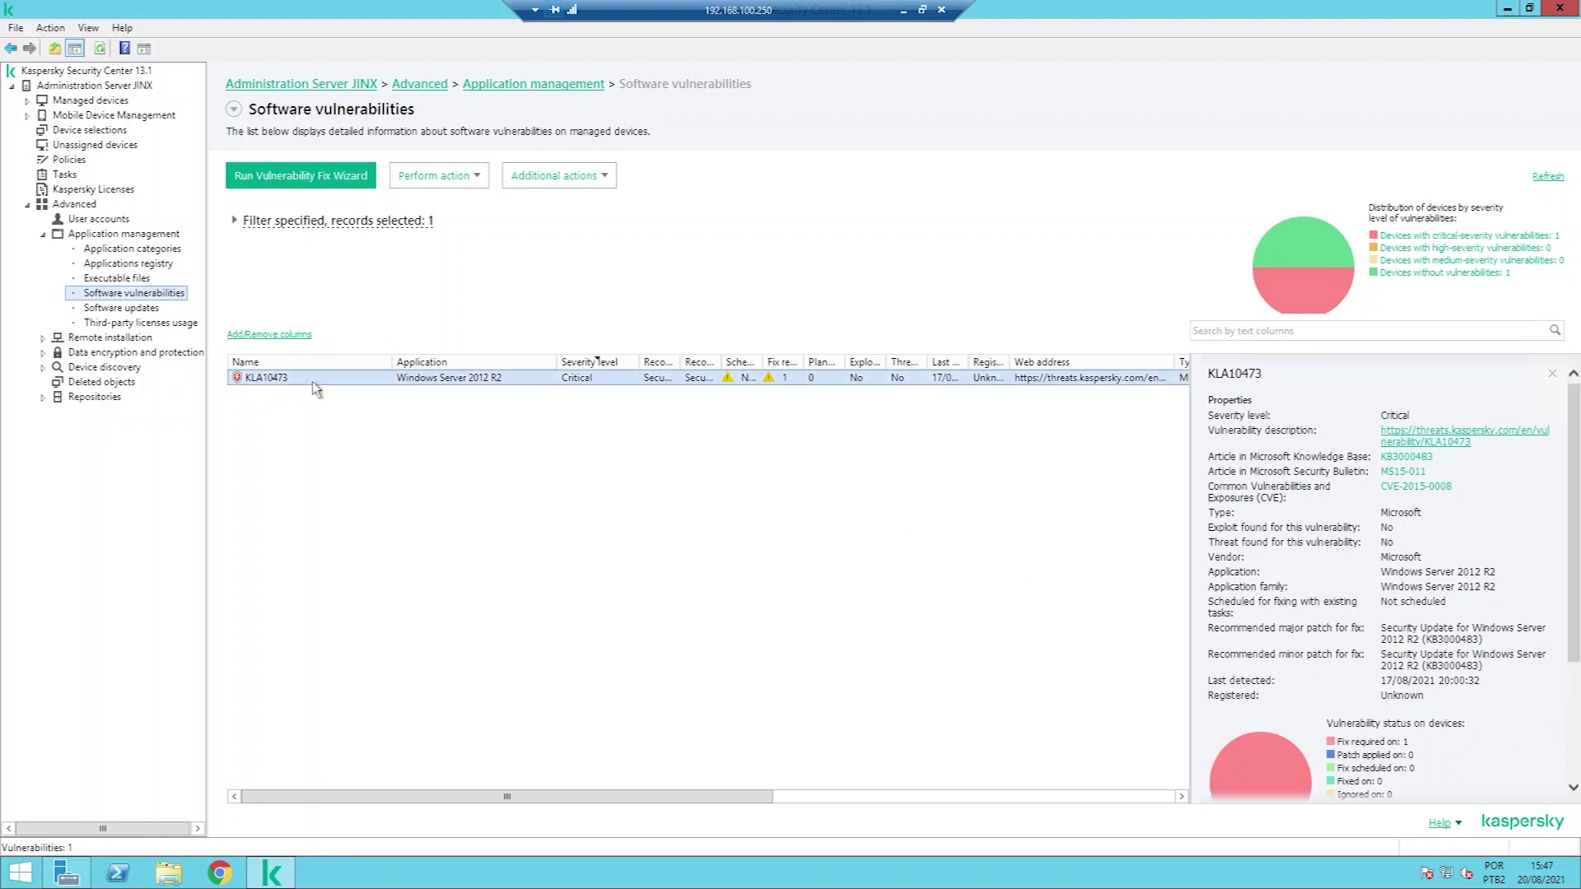
{"action": "double_click", "coordinate": [313, 381]}
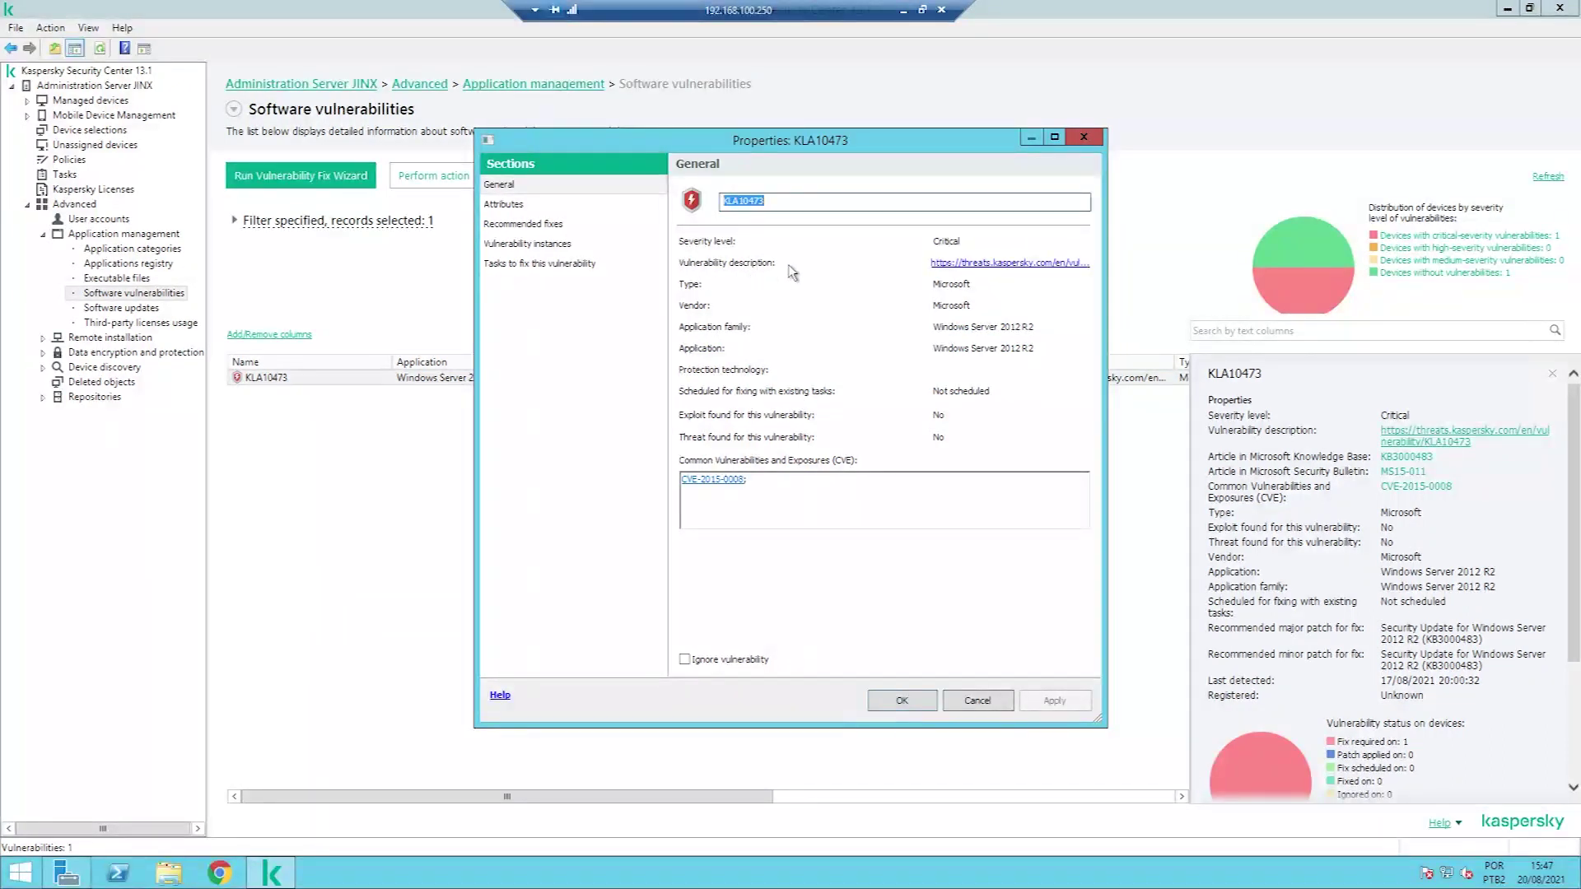
{"action": "left_click", "coordinate": [1001, 285]}
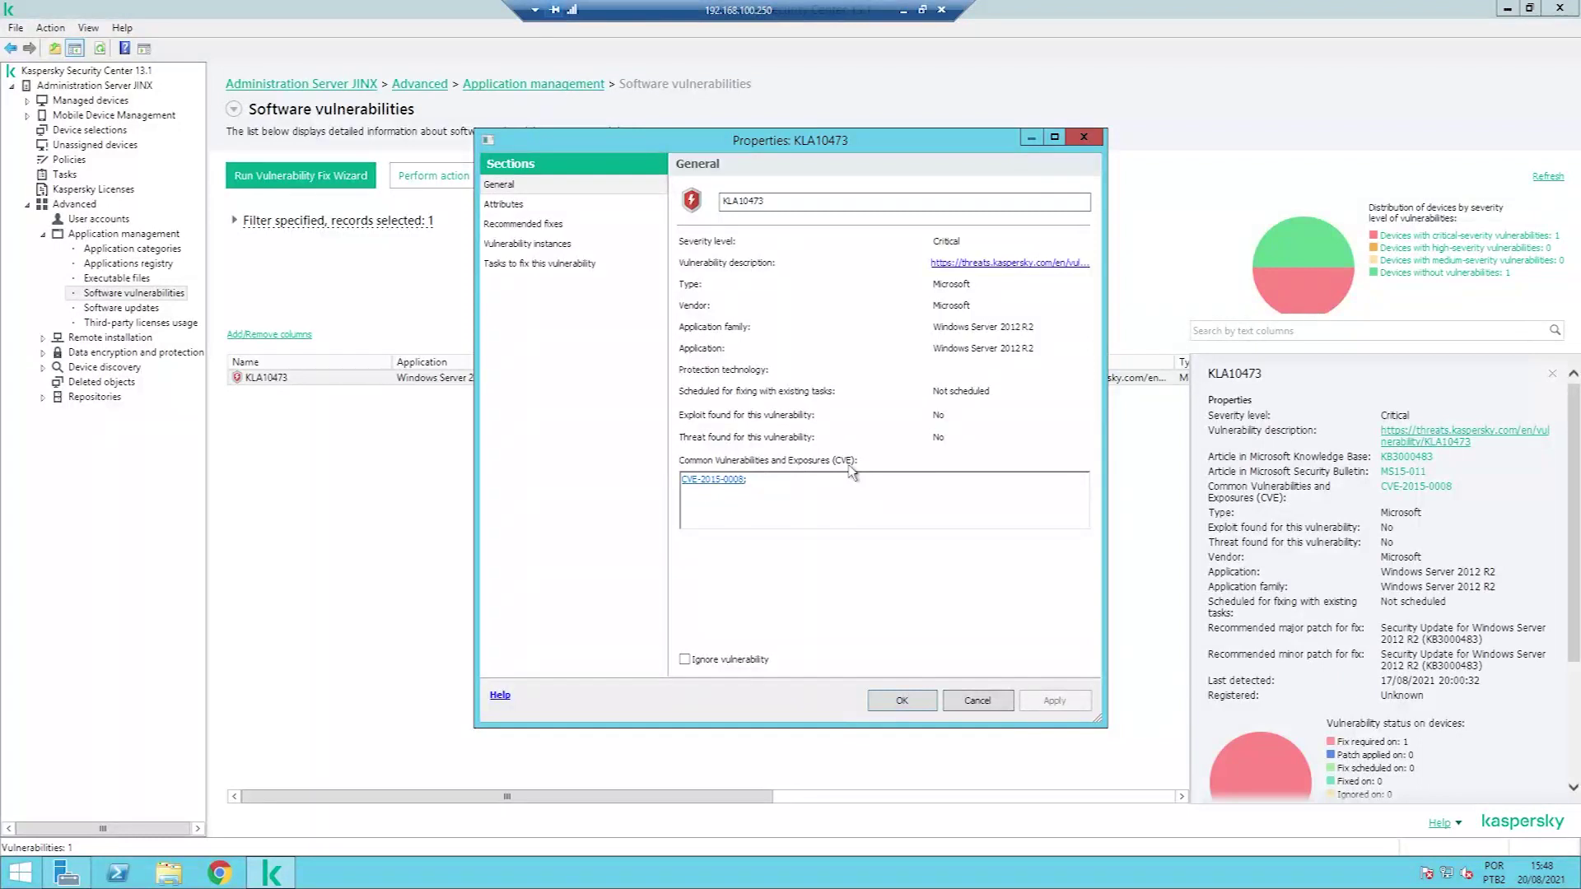
{"action": "left_click", "coordinate": [516, 206]}
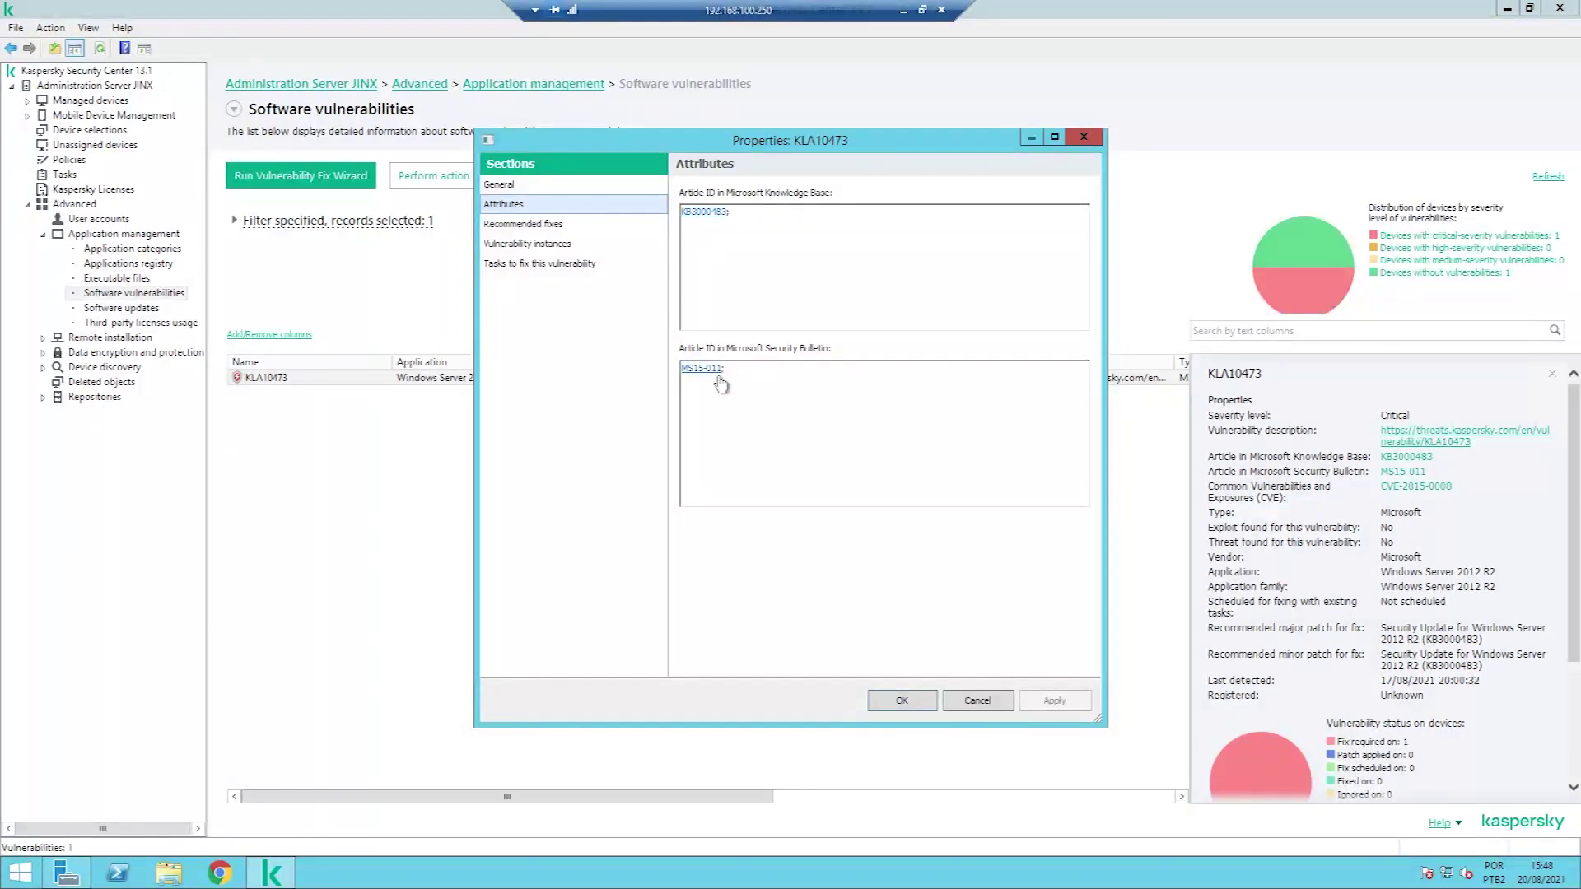
{"action": "left_click", "coordinate": [552, 228]}
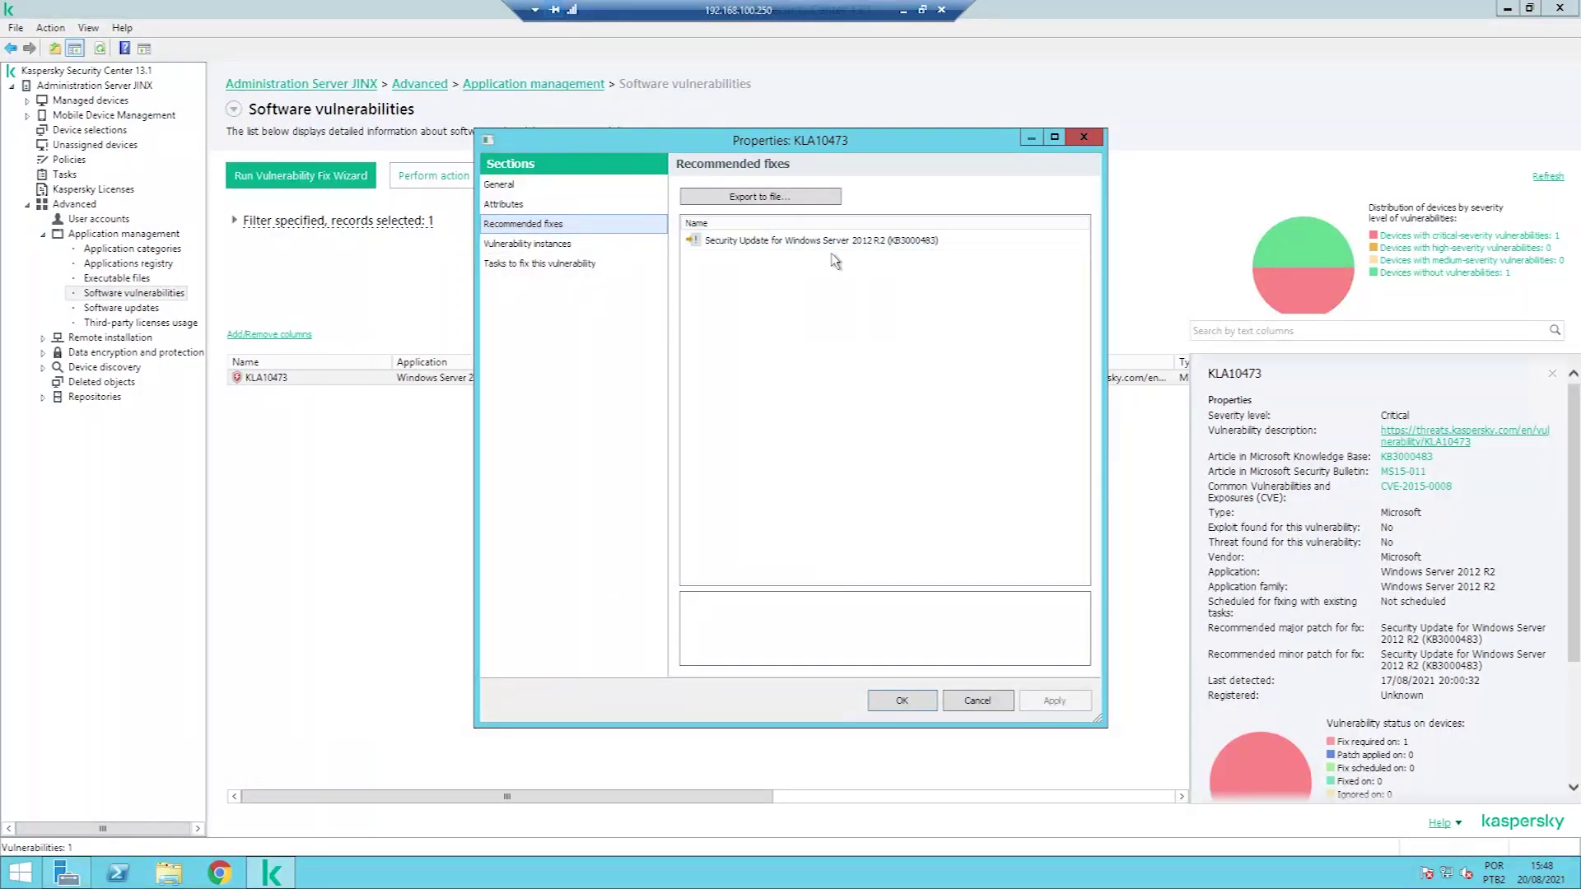
{"action": "left_click", "coordinate": [559, 244]}
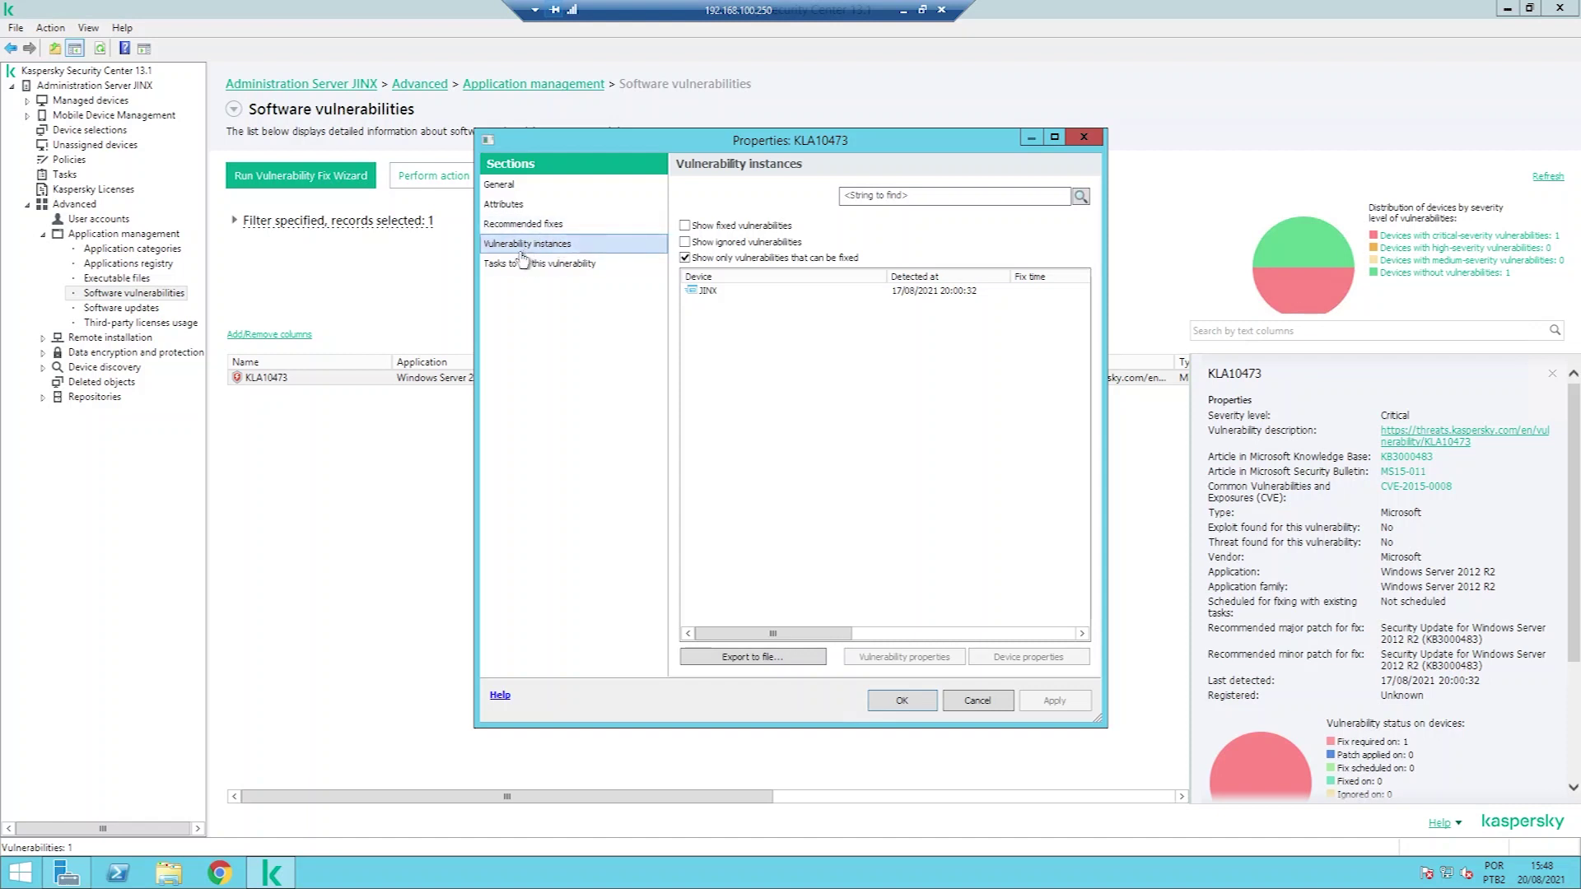
{"action": "left_click", "coordinate": [581, 273]}
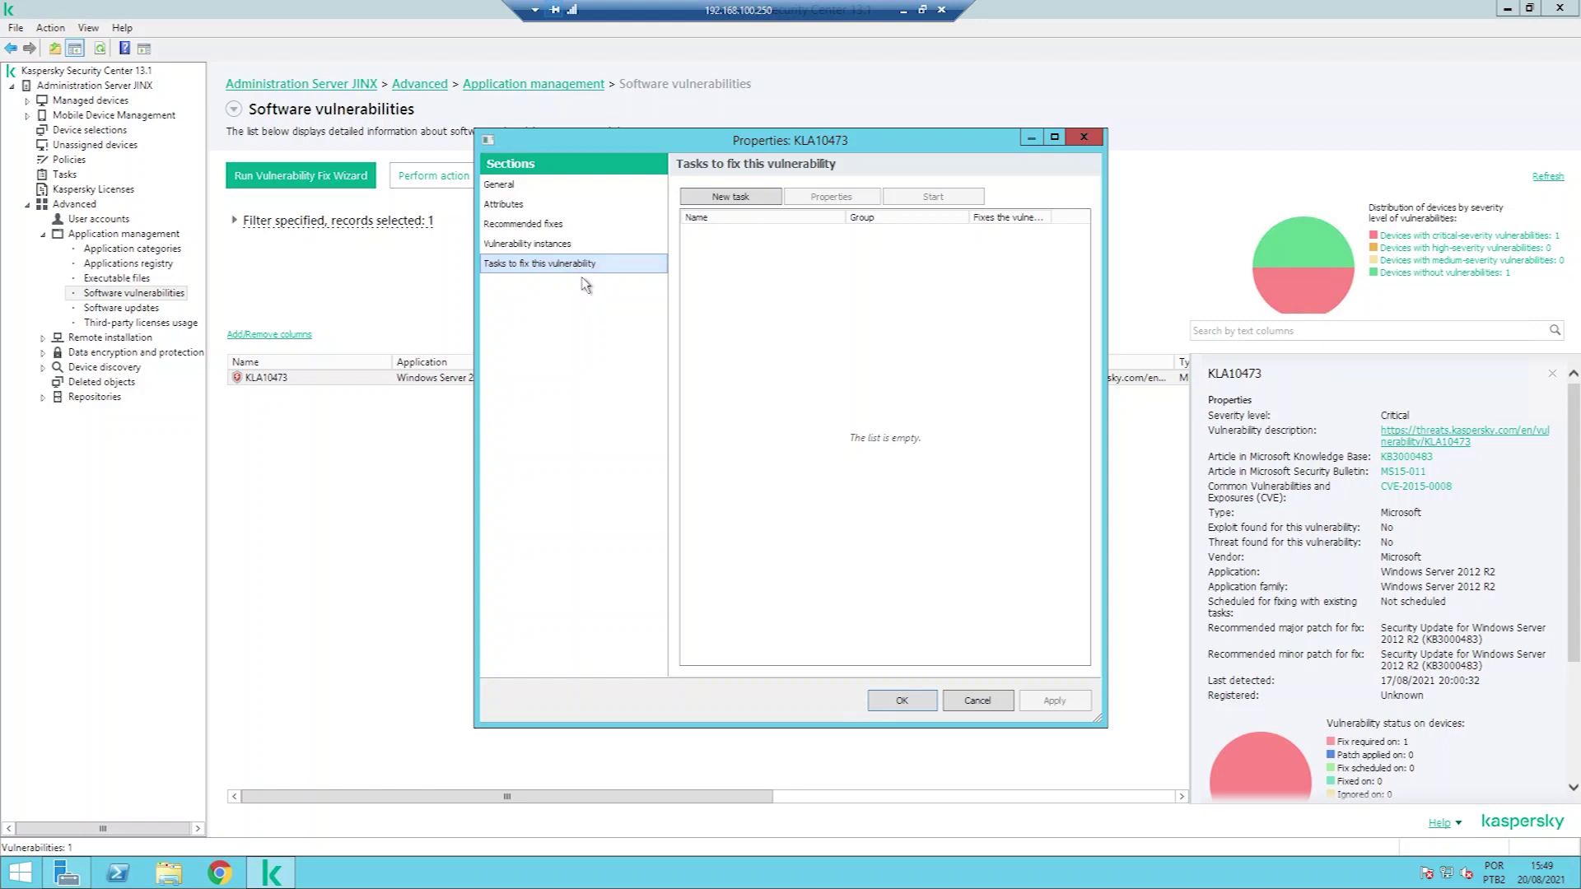
{"action": "key", "text": "Escape"}
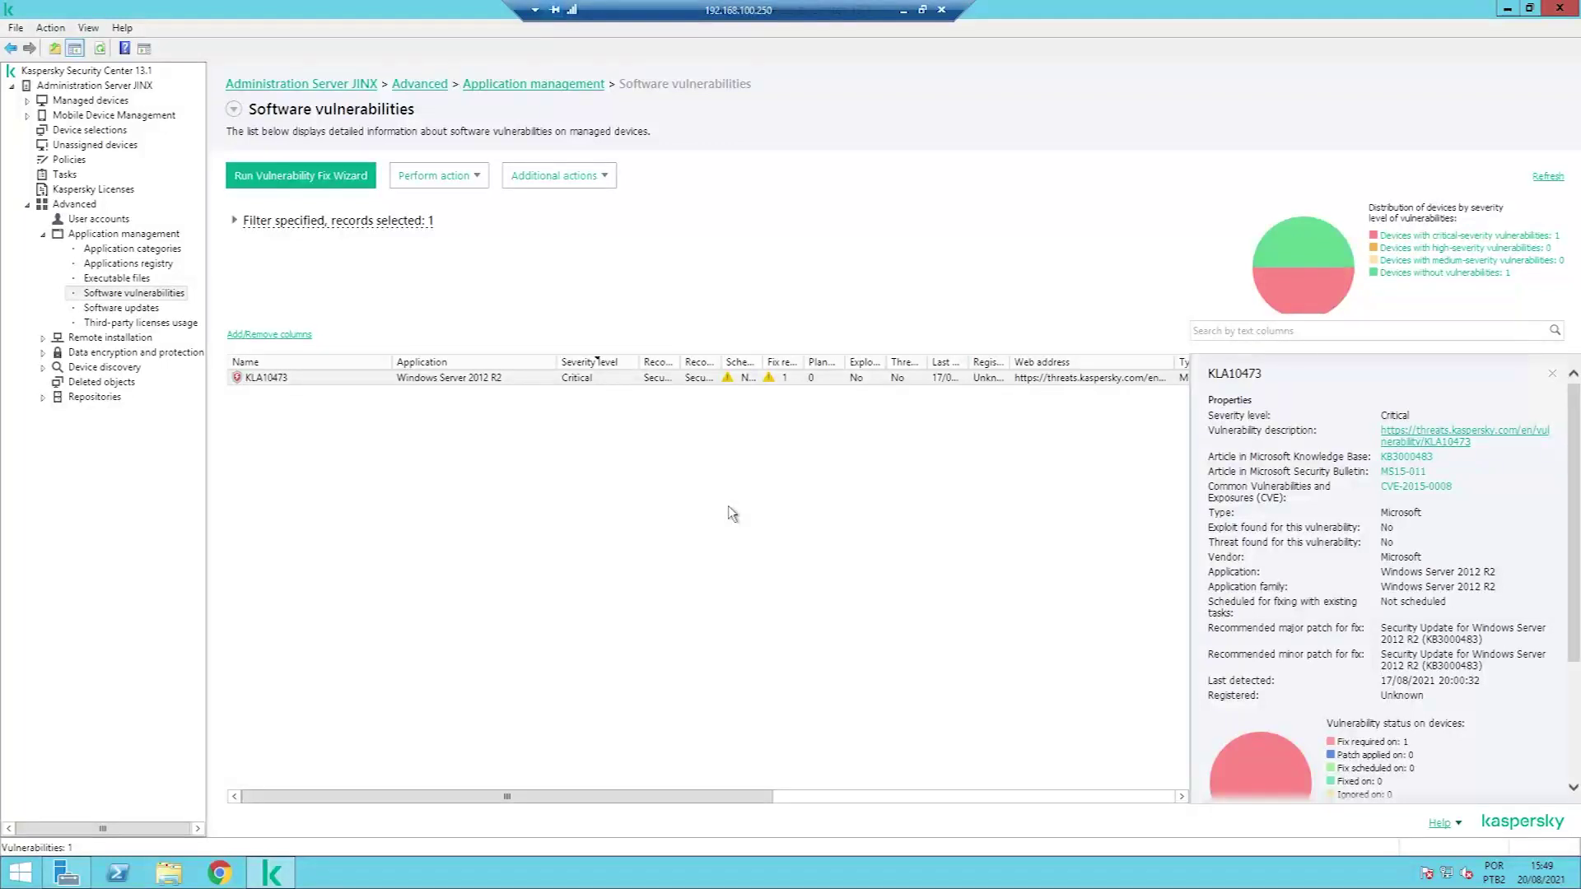
Widen the name column of the software updates list and view the approval status options of the Windows Server 2012 R2 security update KB3000483
{"action": "left_click", "coordinate": [132, 309]}
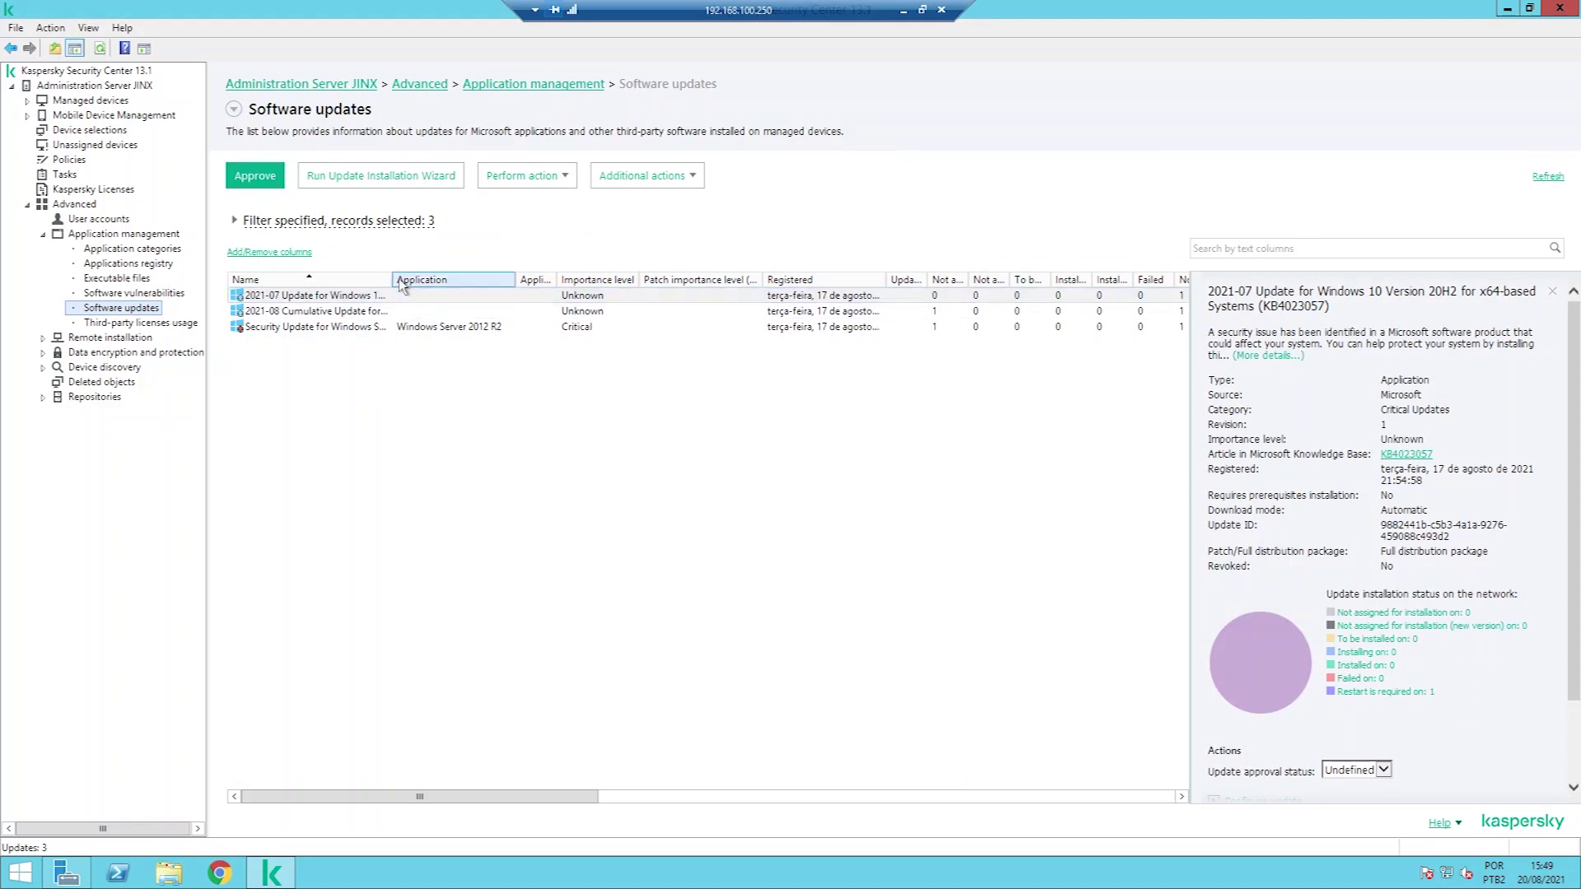
{"action": "left_click_drag", "start_coordinate": [387, 277], "coordinate": [431, 277]}
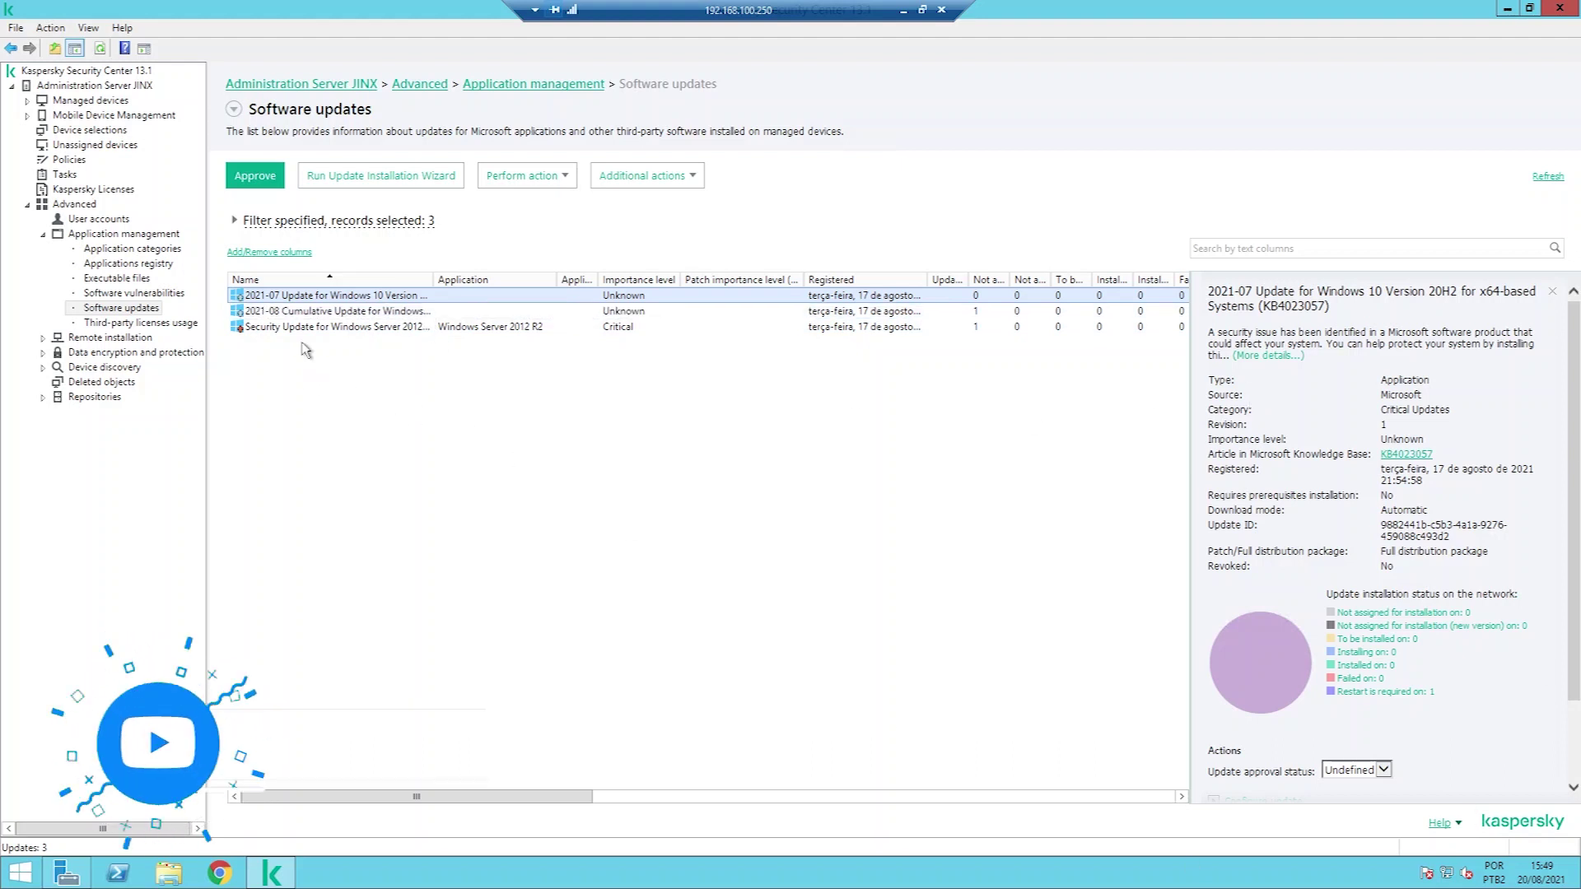
{"action": "double_click", "coordinate": [322, 329]}
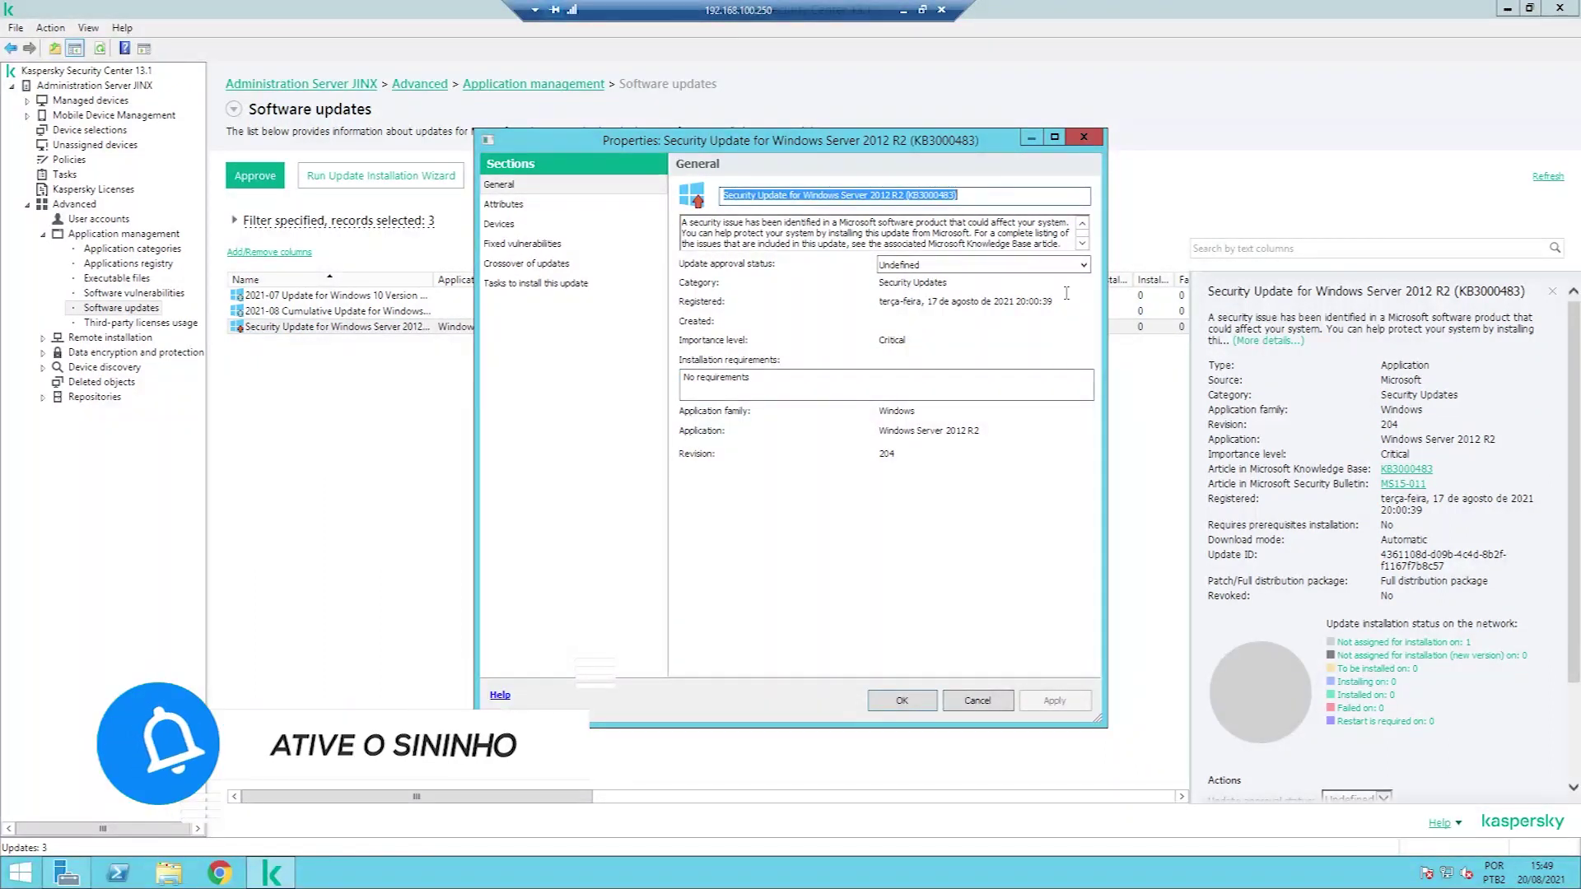
{"action": "left_click", "coordinate": [944, 269]}
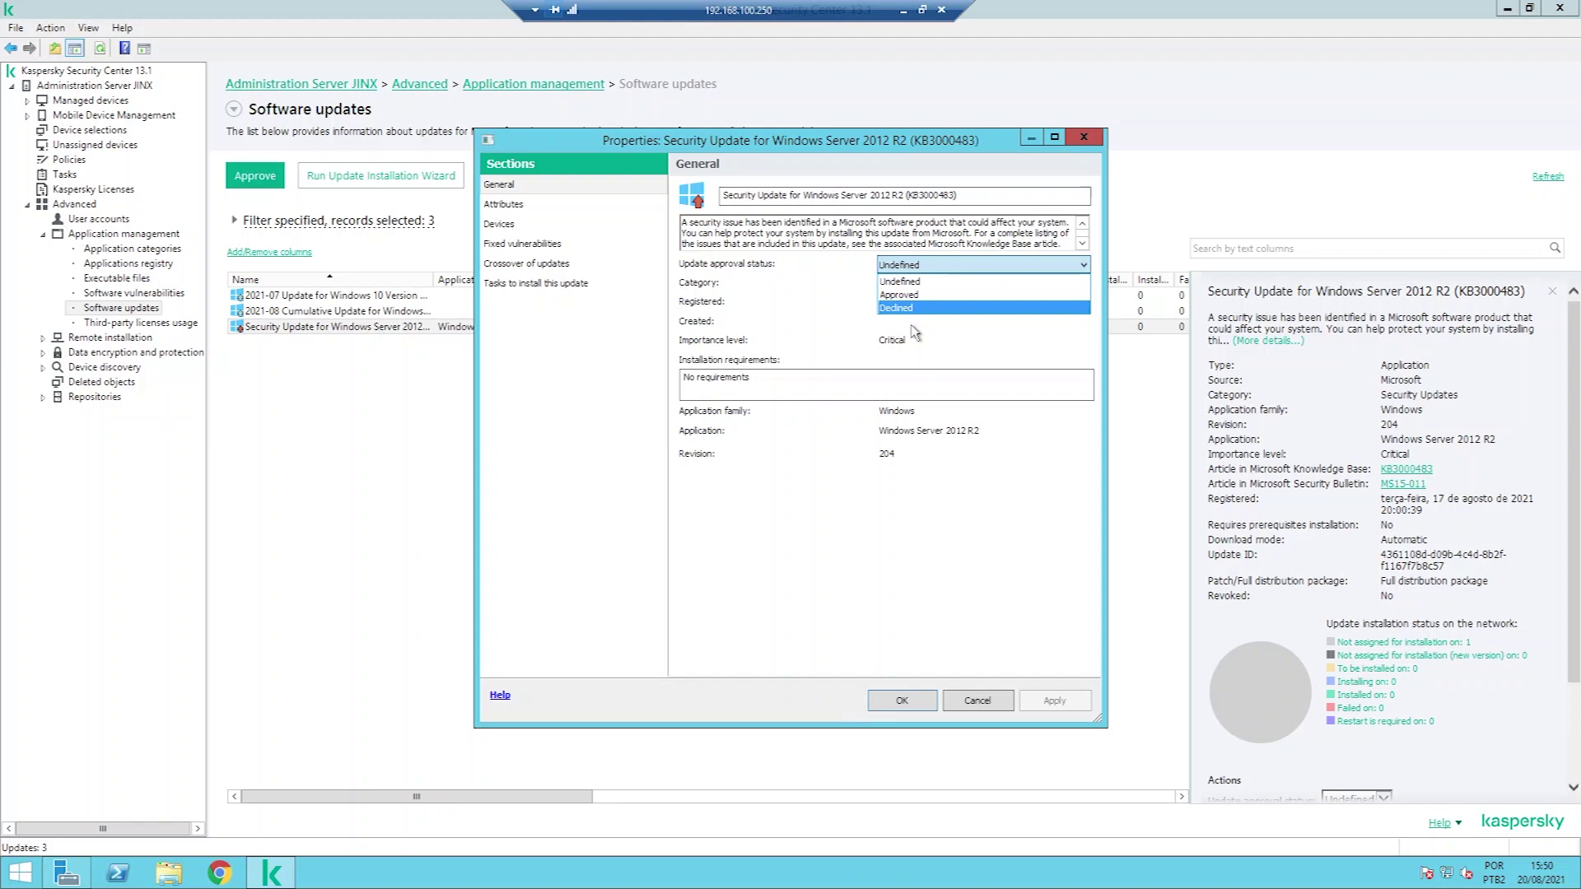
Examine update KB3000483's attributes, devices, fixed vulnerabilities, crossover of updates and installation tasks
{"action": "left_click", "coordinate": [532, 212]}
{"action": "left_click", "coordinate": [532, 211]}
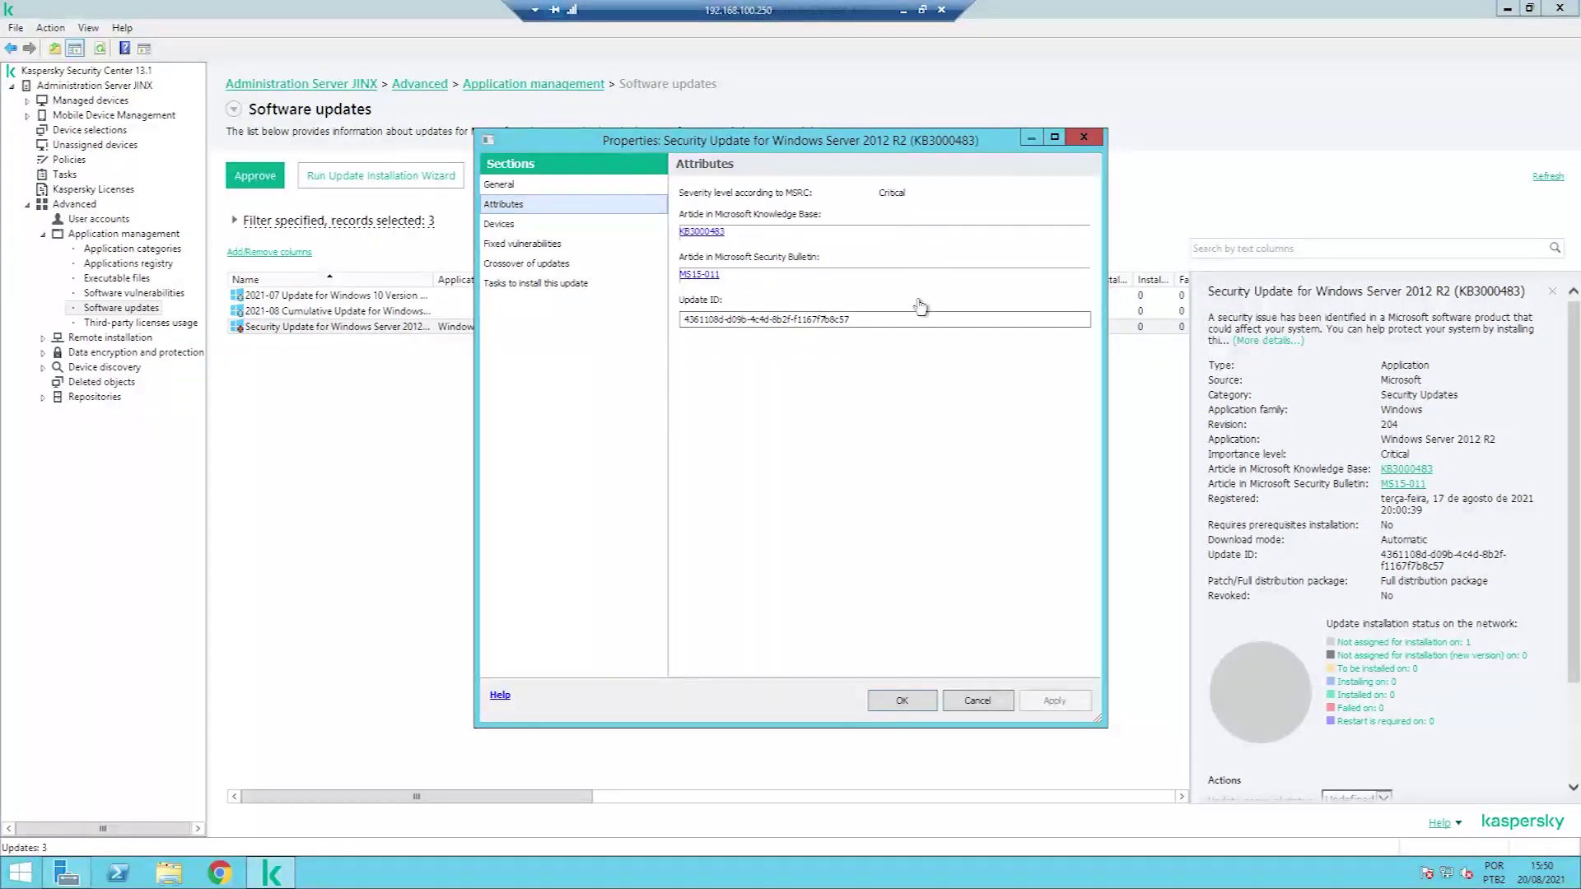
{"action": "left_click", "coordinate": [516, 226]}
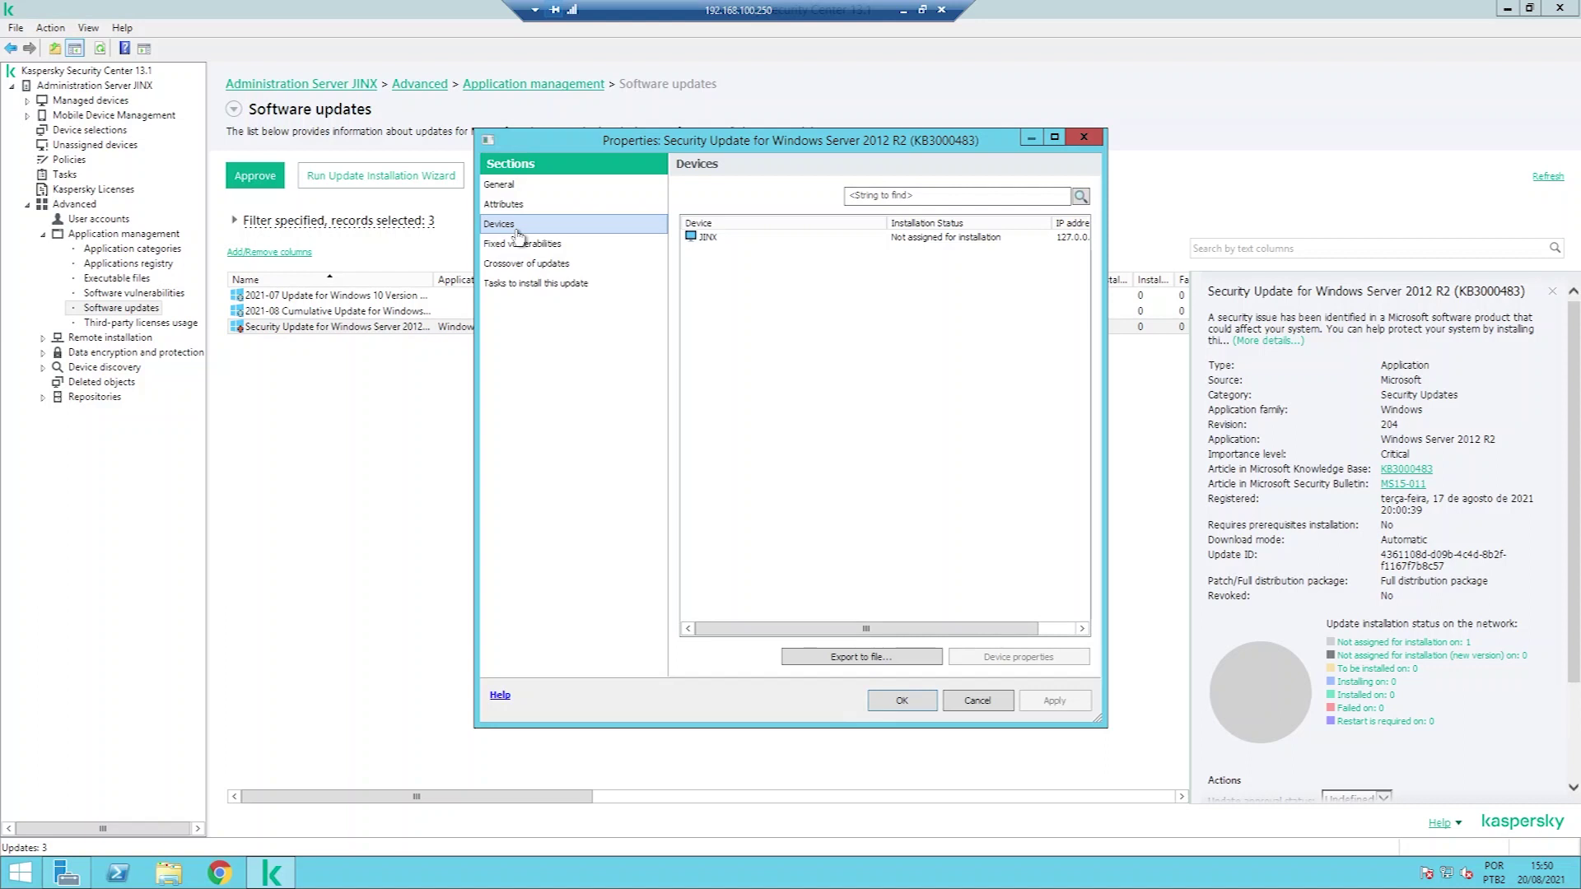
{"action": "left_click", "coordinate": [560, 244]}
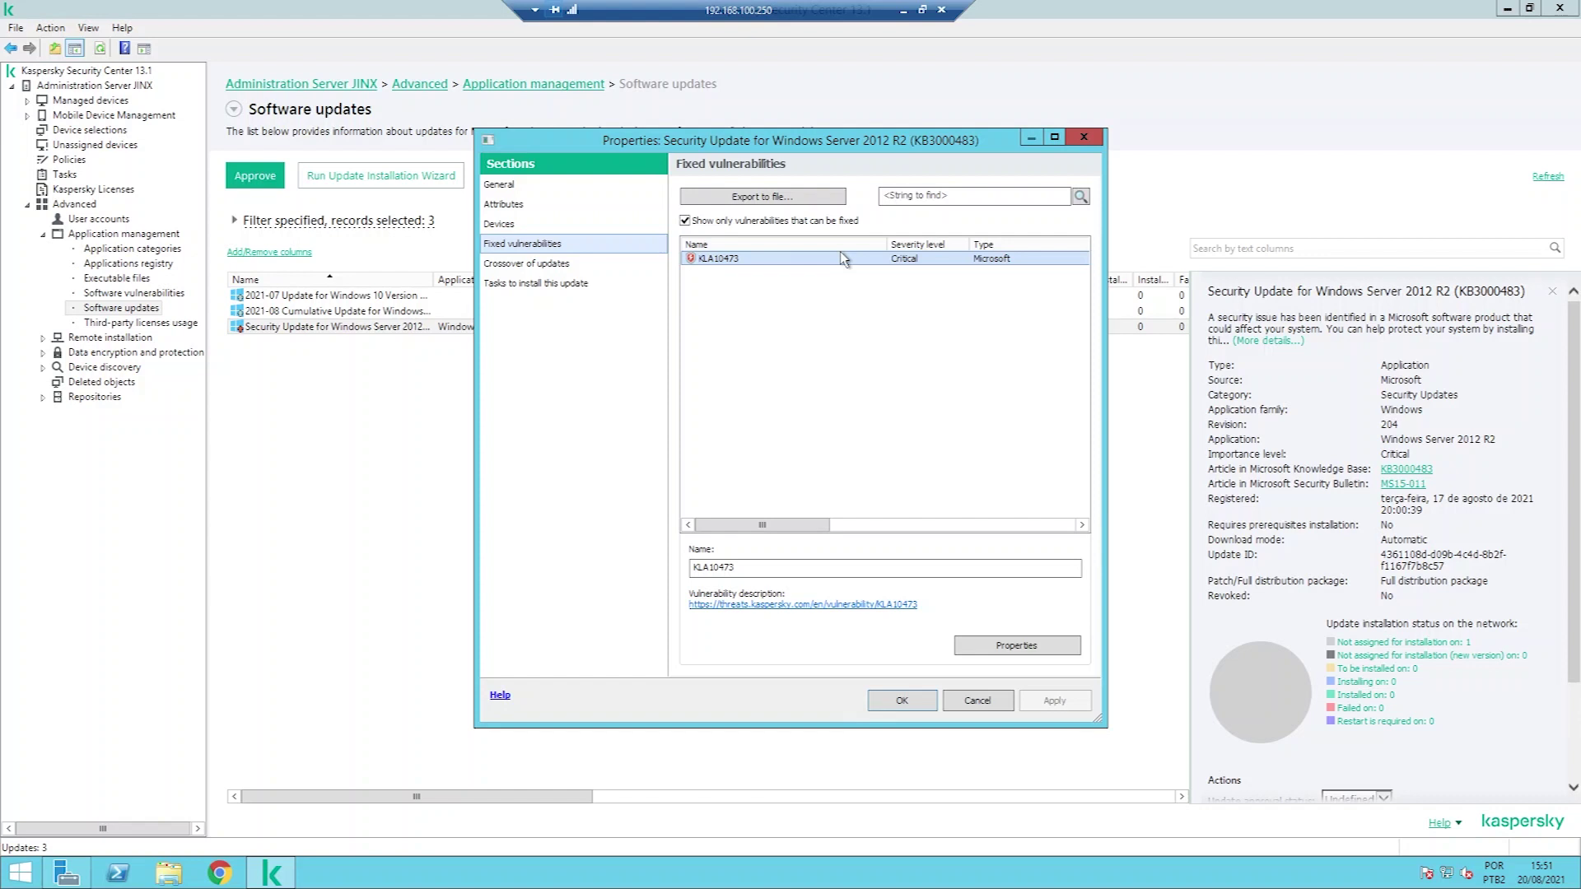
{"action": "left_click", "coordinate": [553, 263]}
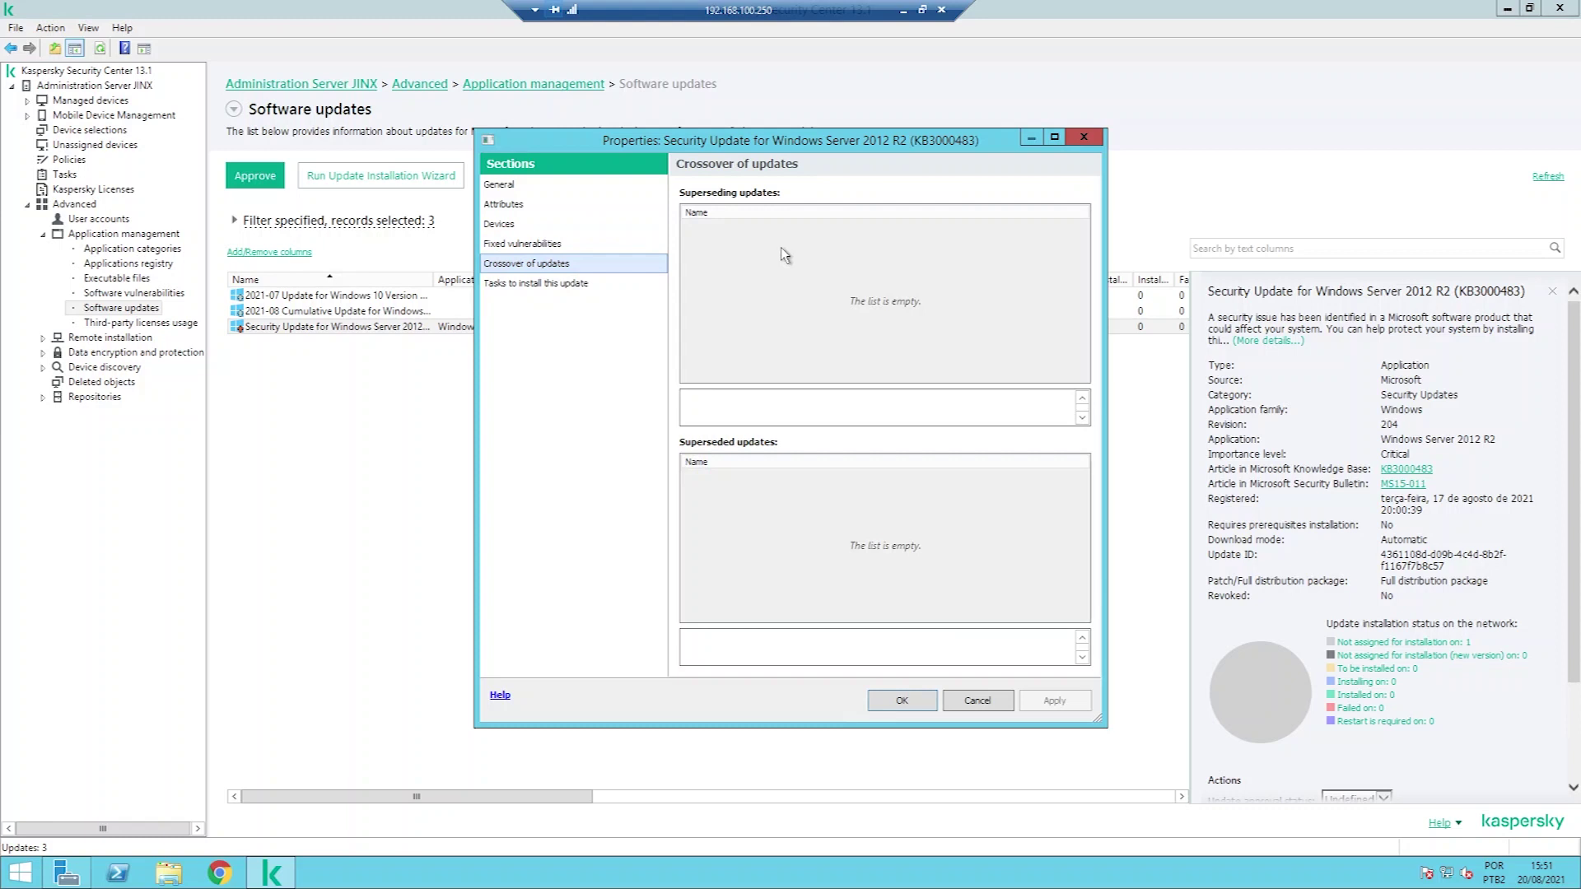
{"action": "left_click", "coordinate": [558, 284]}
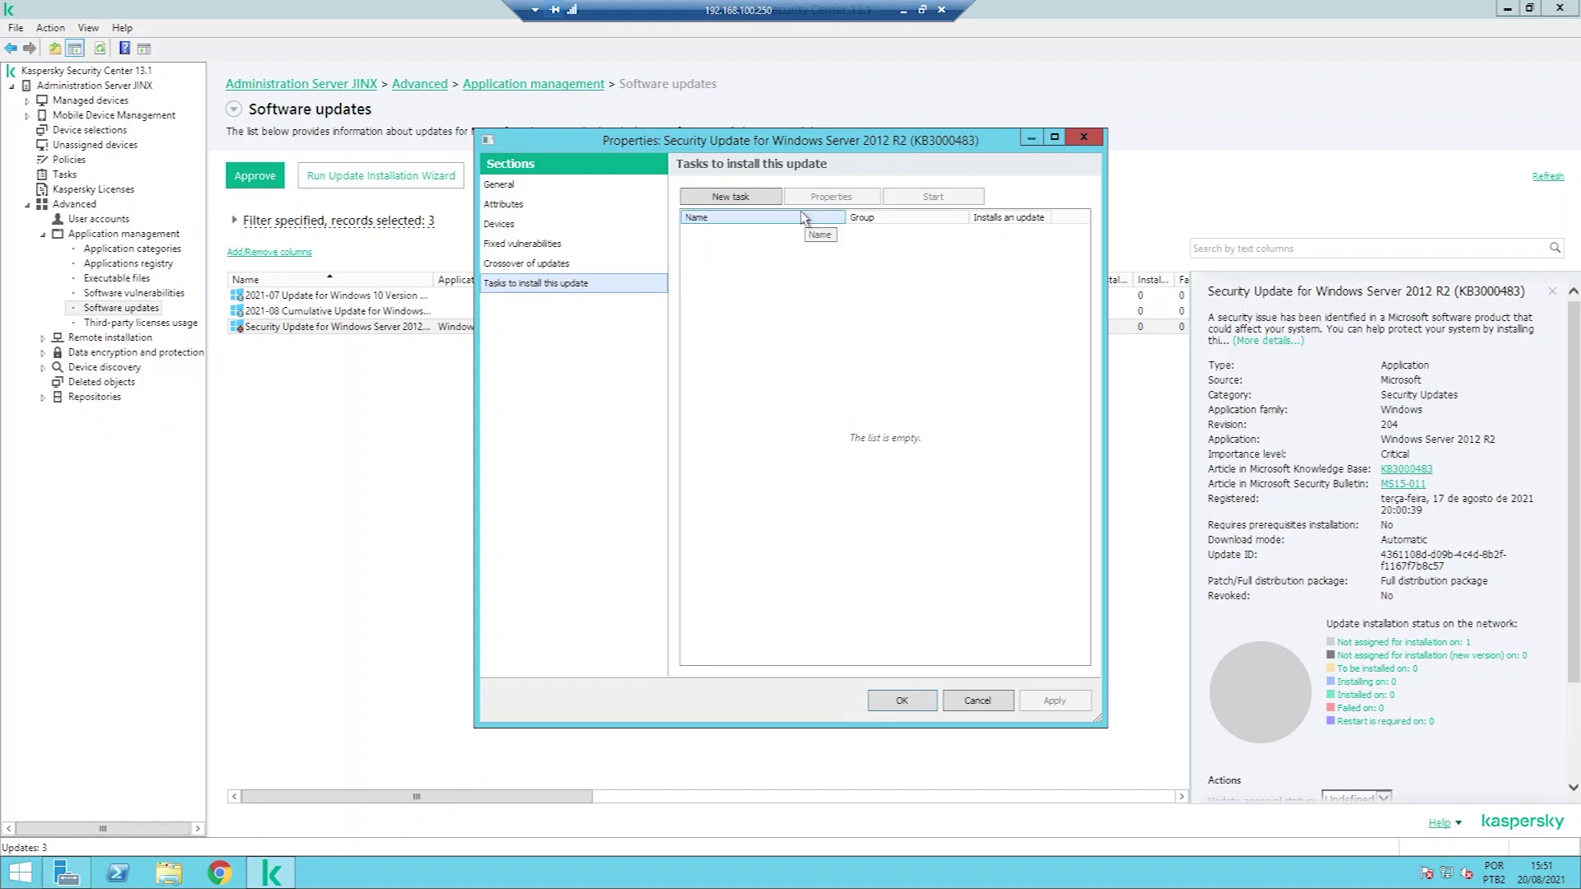
Start a new installation task for the update and add a rule for all updates that installs approved updates only
{"action": "left_click", "coordinate": [731, 198]}
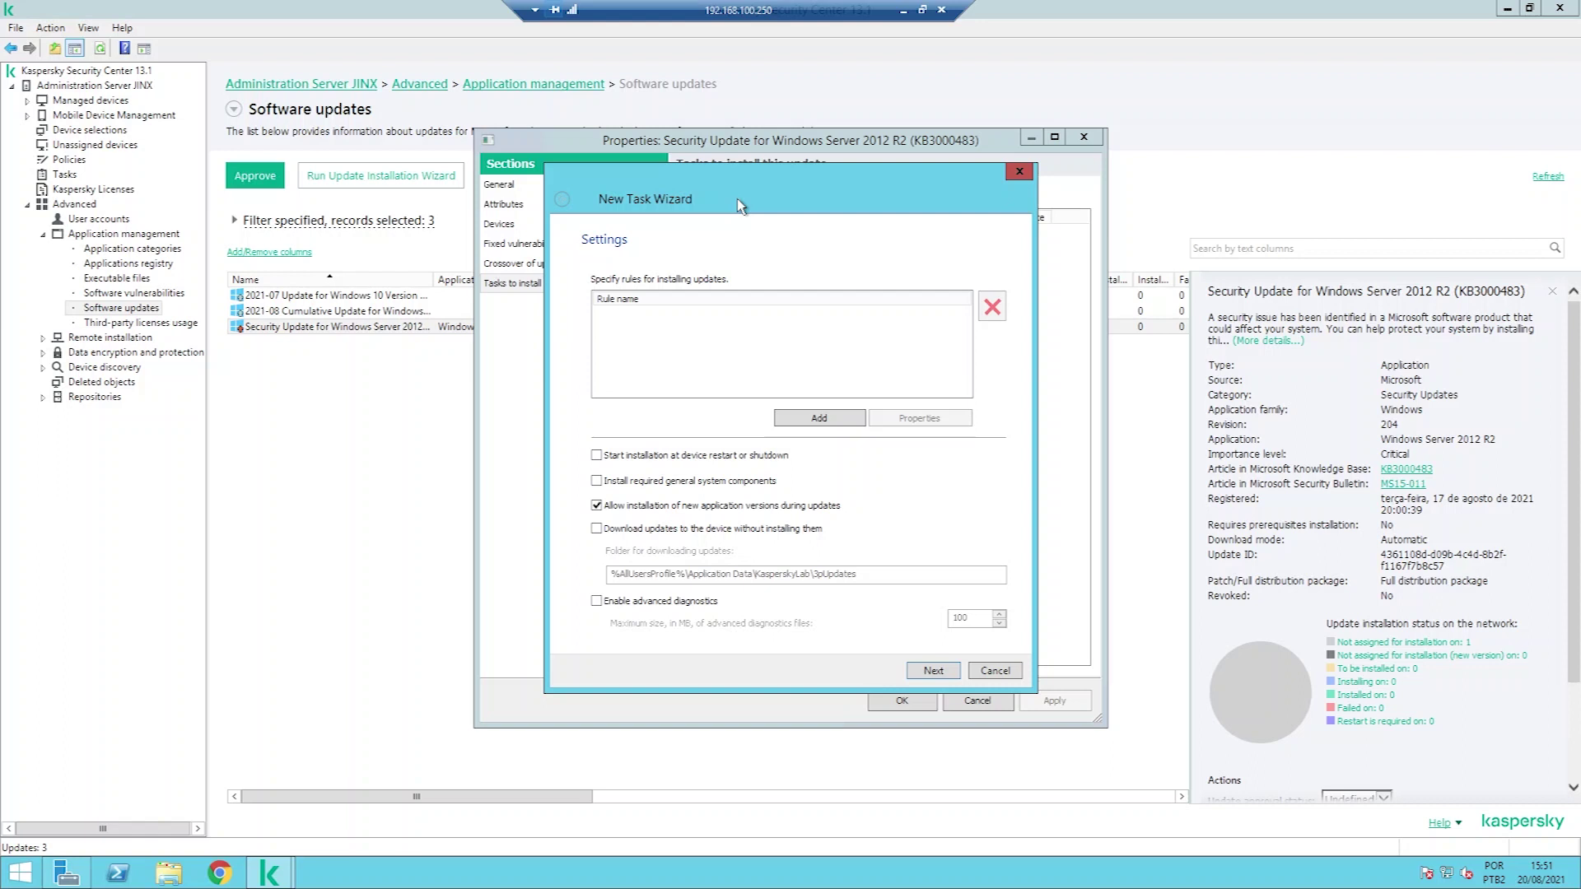
{"action": "left_click", "coordinate": [819, 417]}
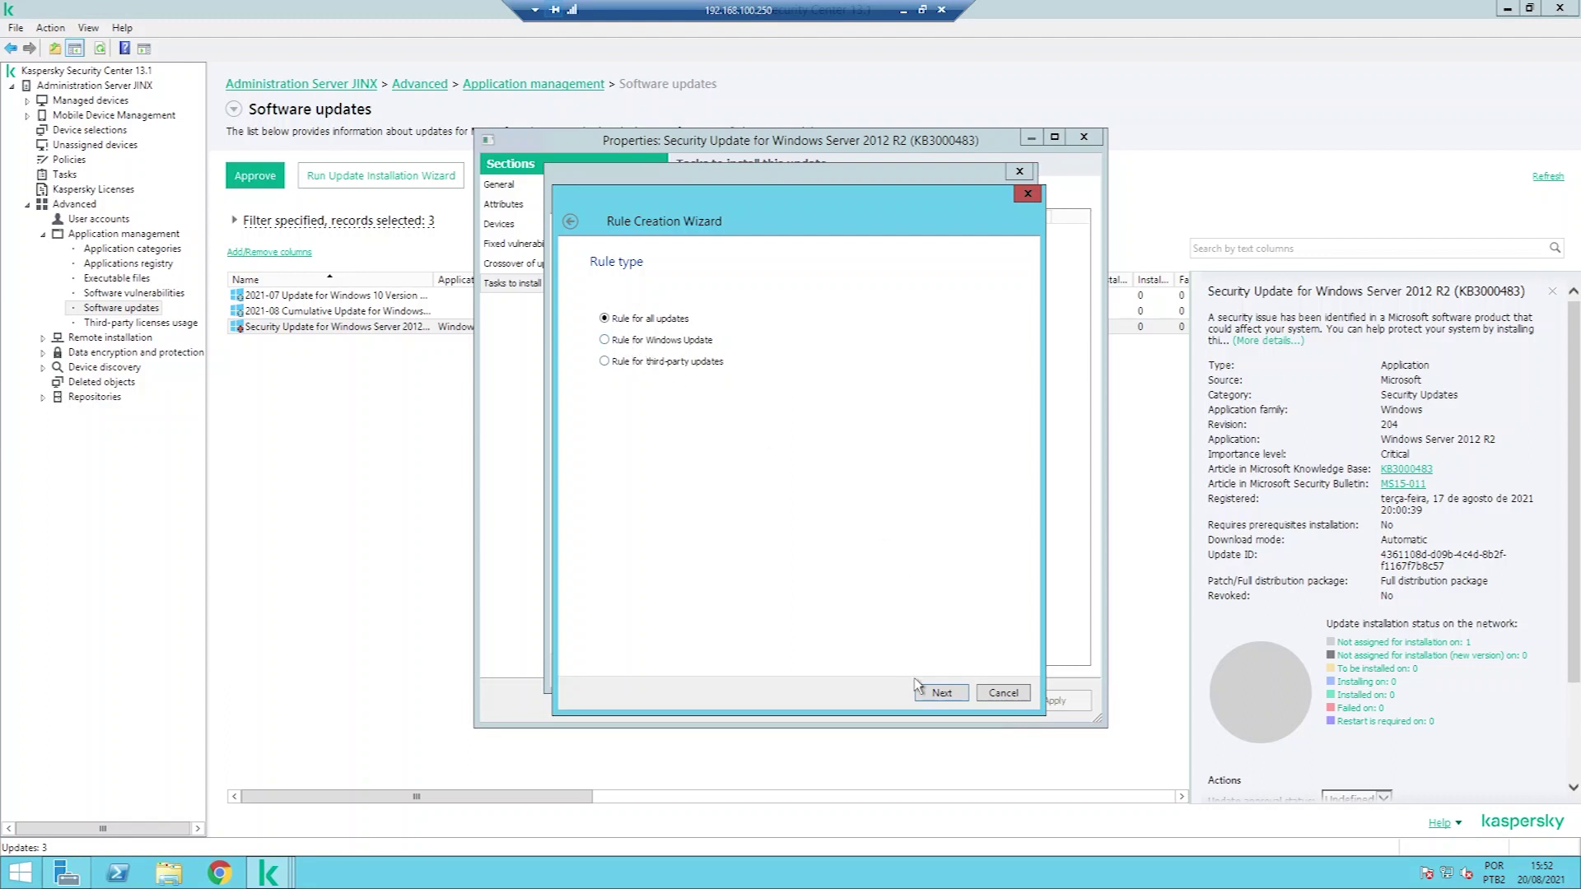
{"action": "left_click", "coordinate": [937, 696]}
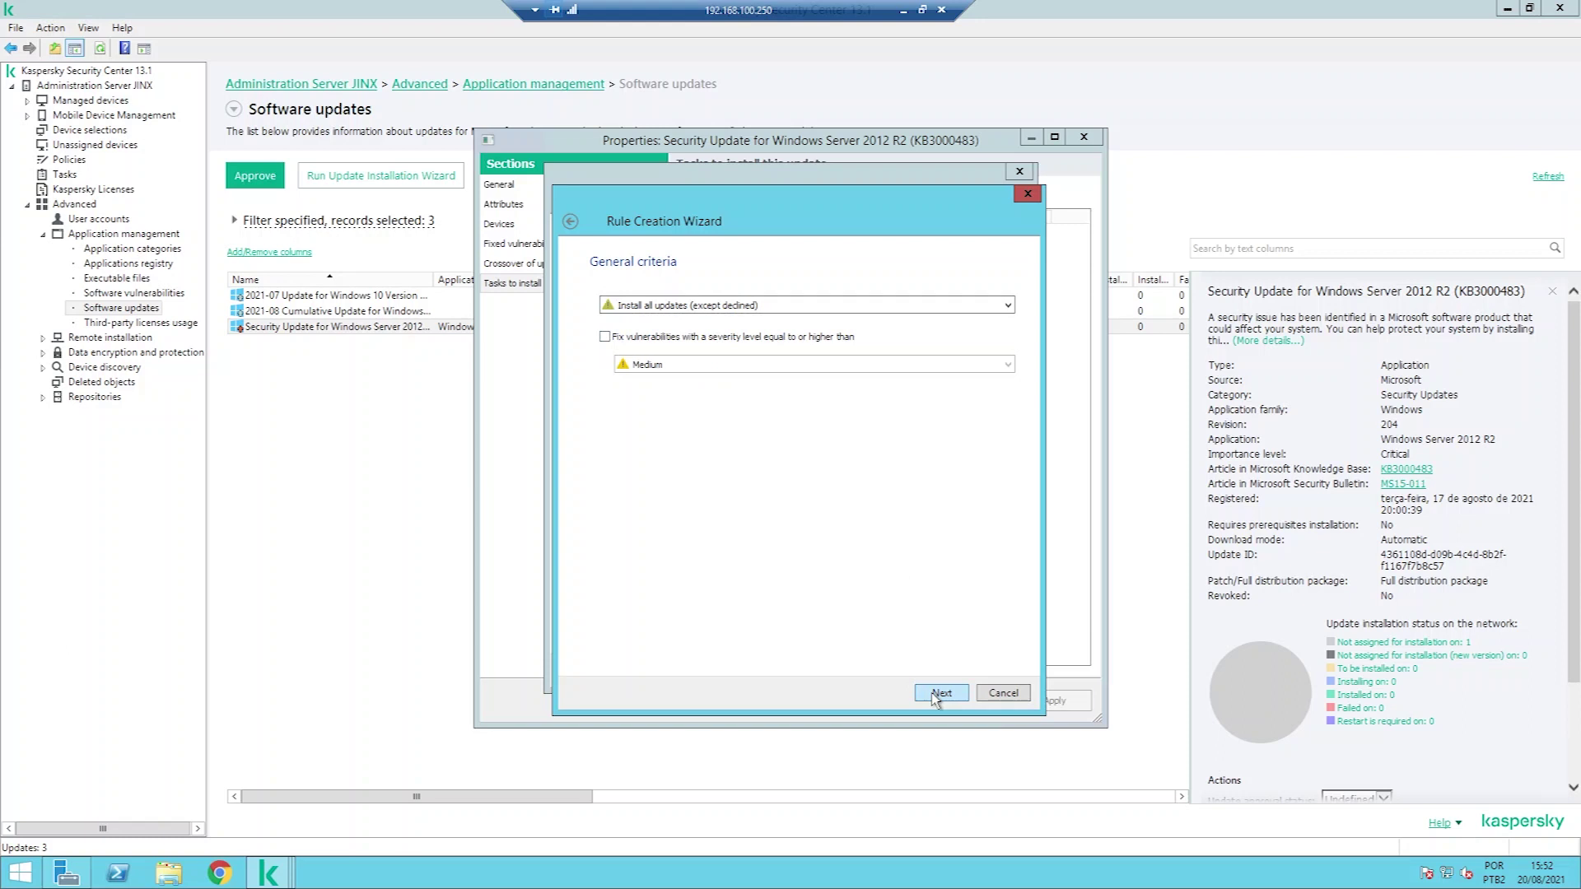
{"action": "left_click", "coordinate": [712, 307]}
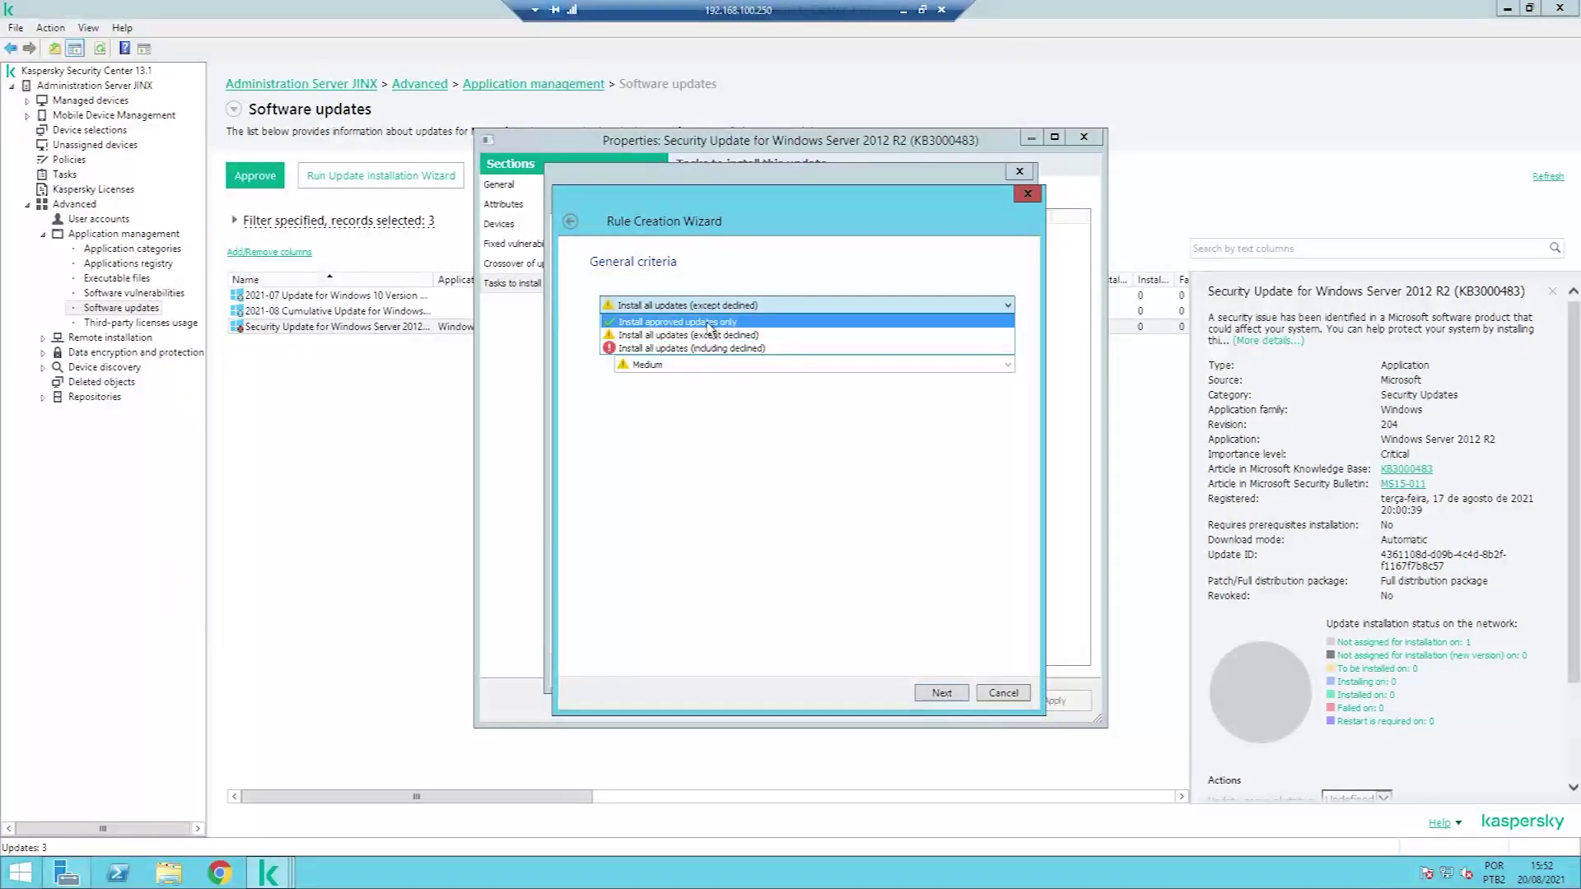
{"action": "left_click", "coordinate": [708, 322]}
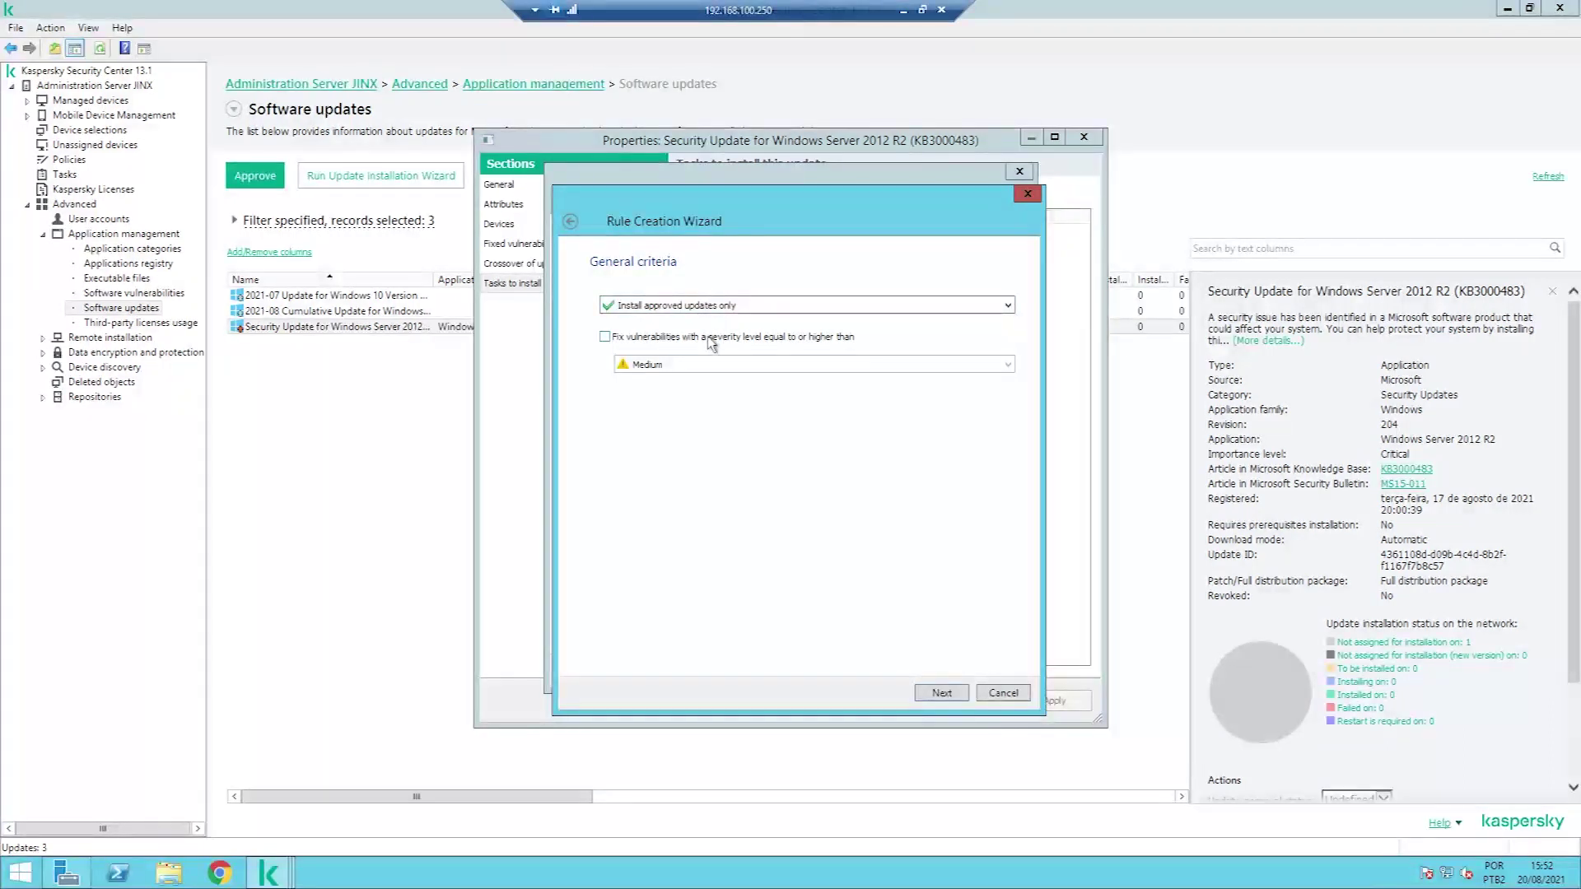
Try out the rule's minimum severity filter for fixing vulnerabilities and view its available levels
{"action": "left_click", "coordinate": [605, 337]}
{"action": "left_click", "coordinate": [690, 368]}
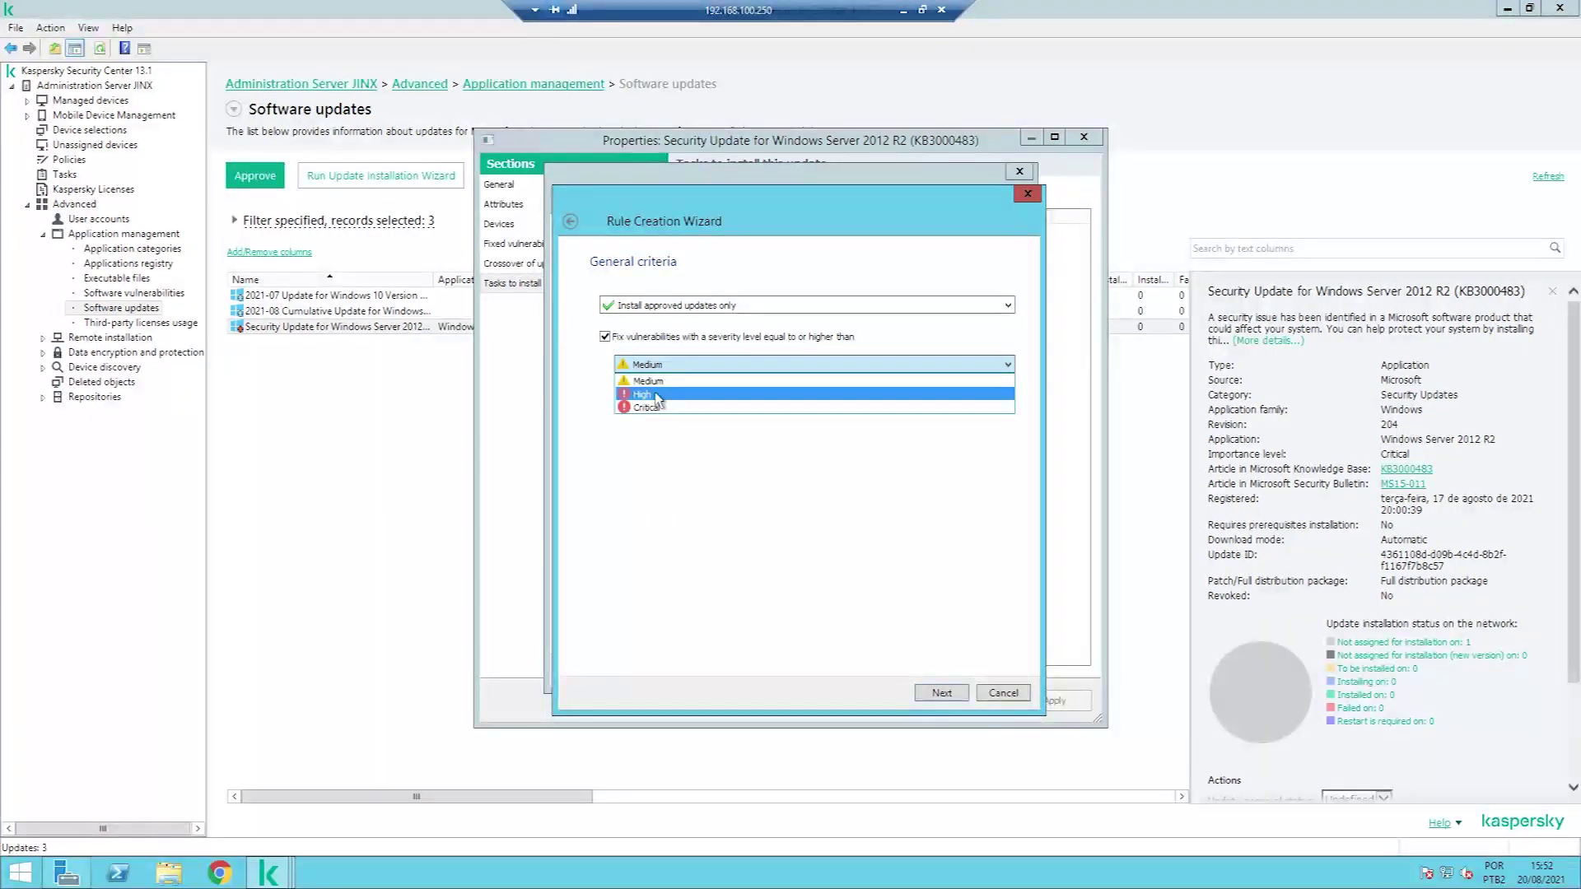
{"action": "left_click", "coordinate": [611, 351]}
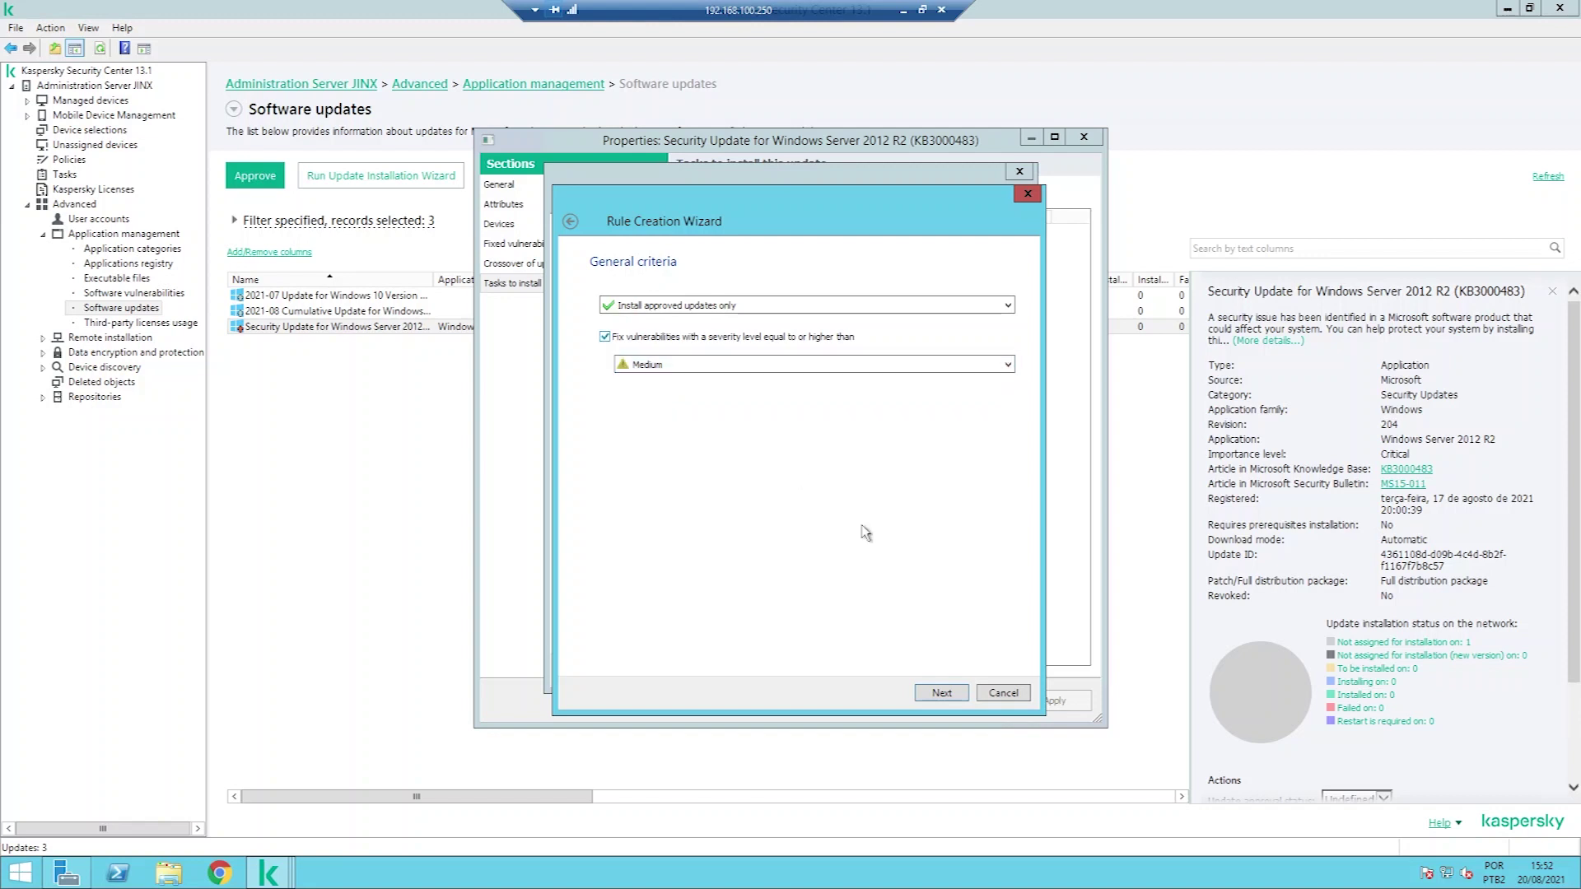
{"action": "left_click", "coordinate": [606, 336]}
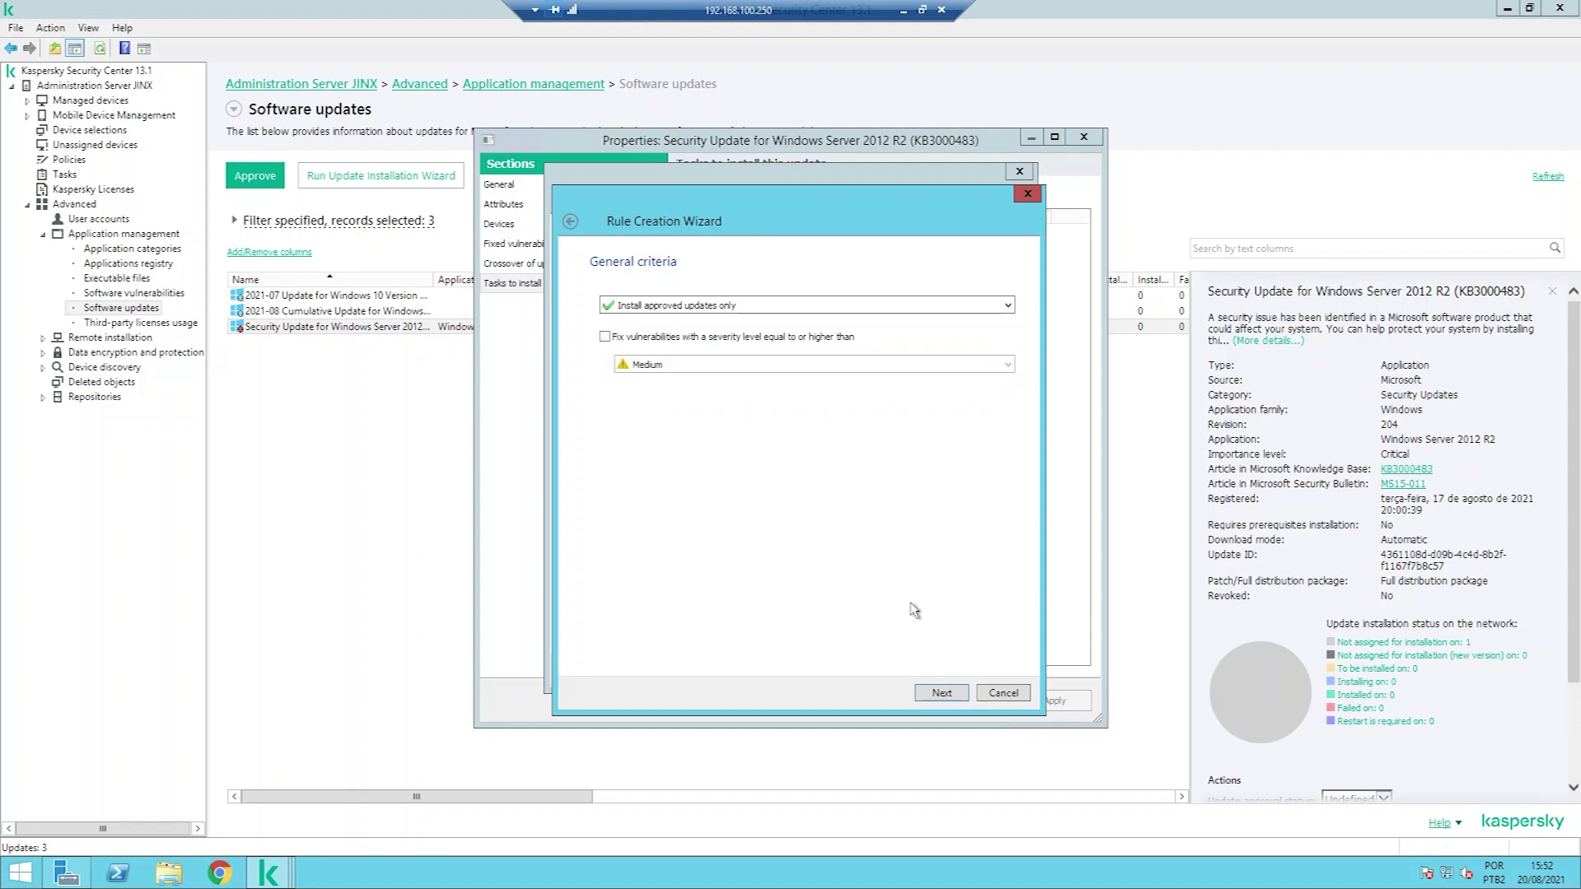
Set the rule to install all suitable updates and fix all vulnerabilities that match other criteria
{"action": "left_click", "coordinate": [938, 693]}
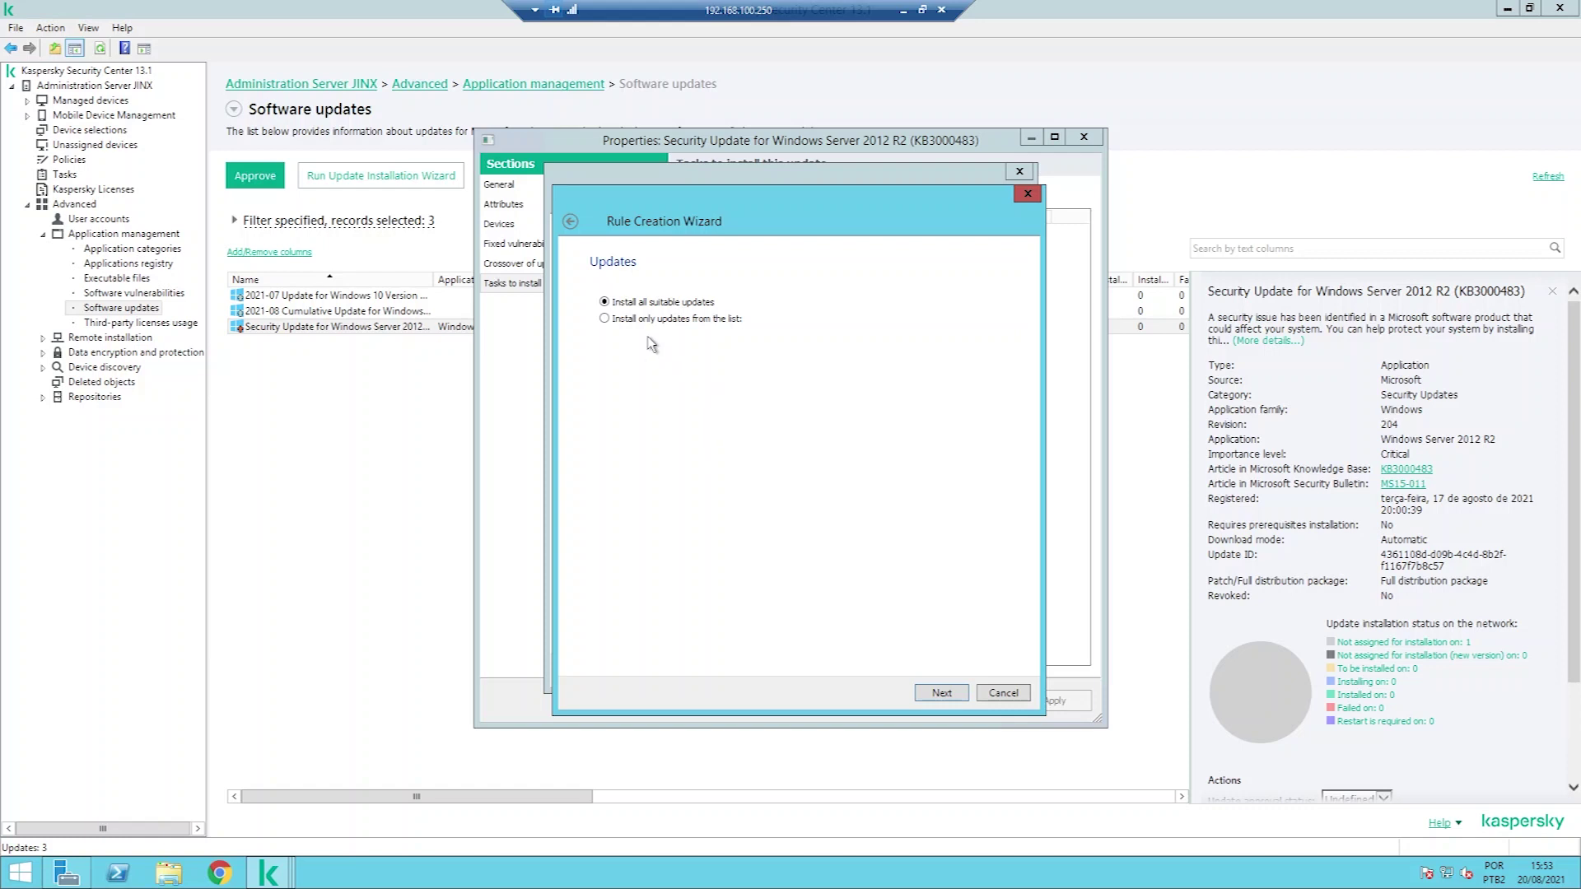
{"action": "left_click", "coordinate": [605, 320]}
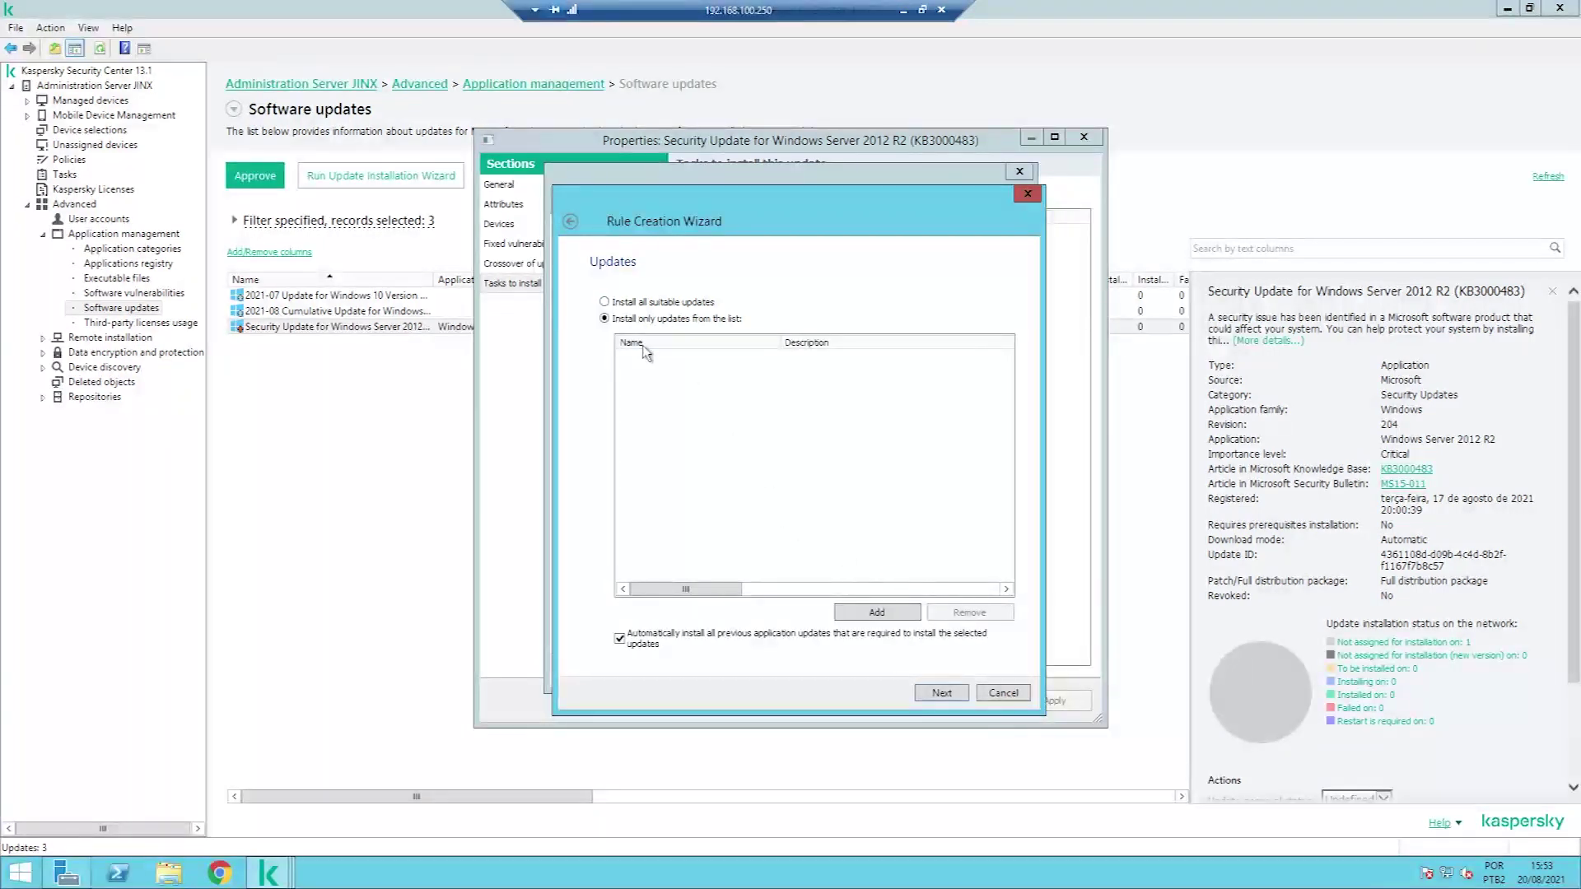
{"action": "left_click", "coordinate": [623, 302]}
{"action": "left_click", "coordinate": [940, 690]}
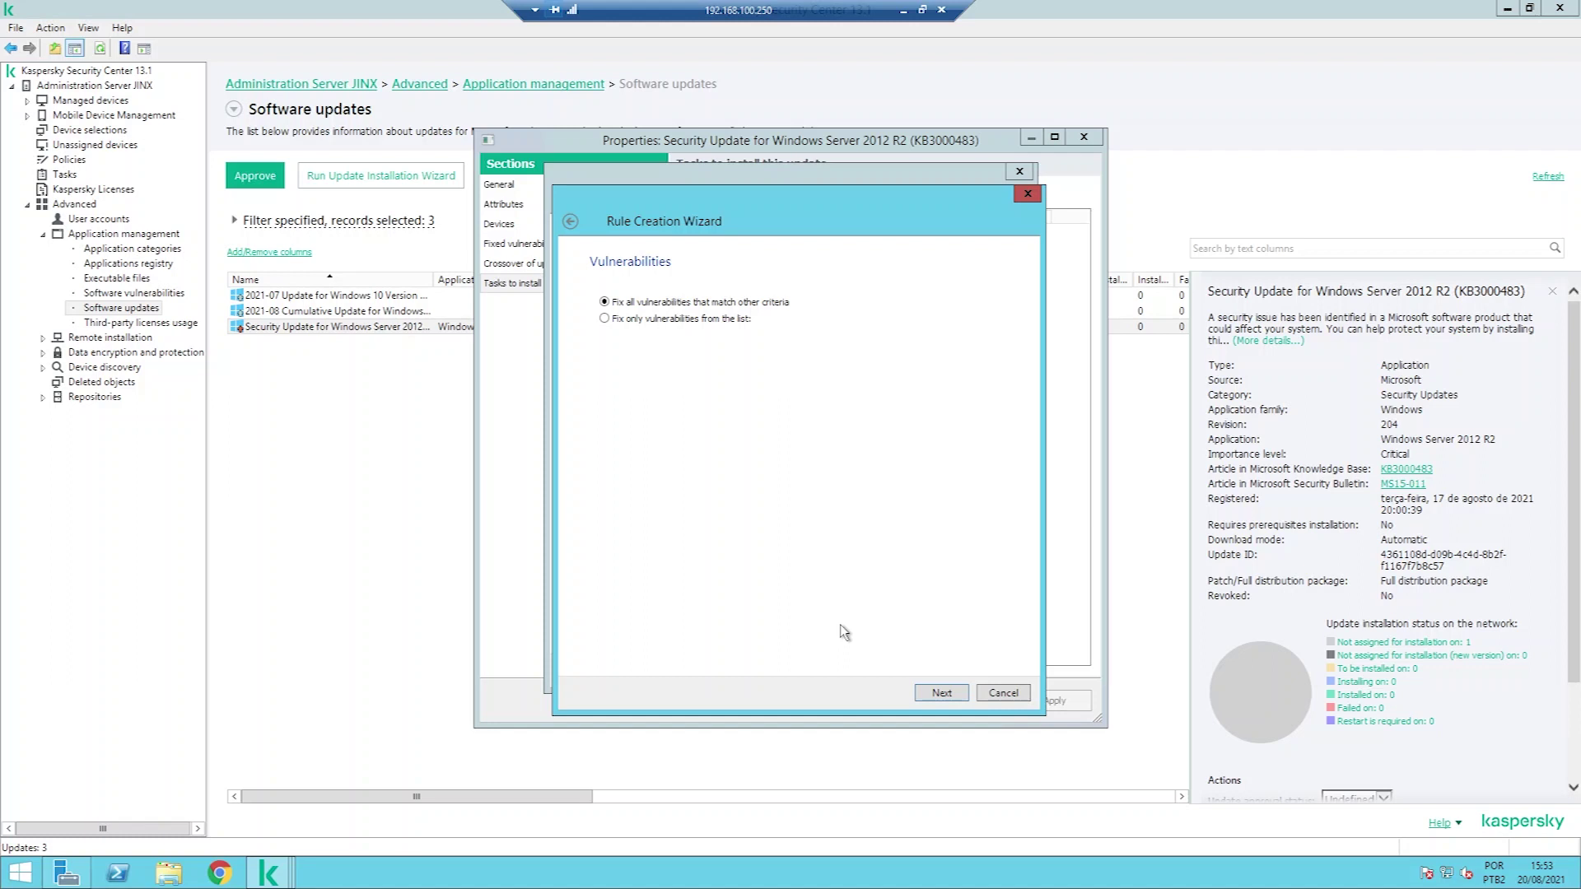
{"action": "left_click", "coordinate": [606, 319]}
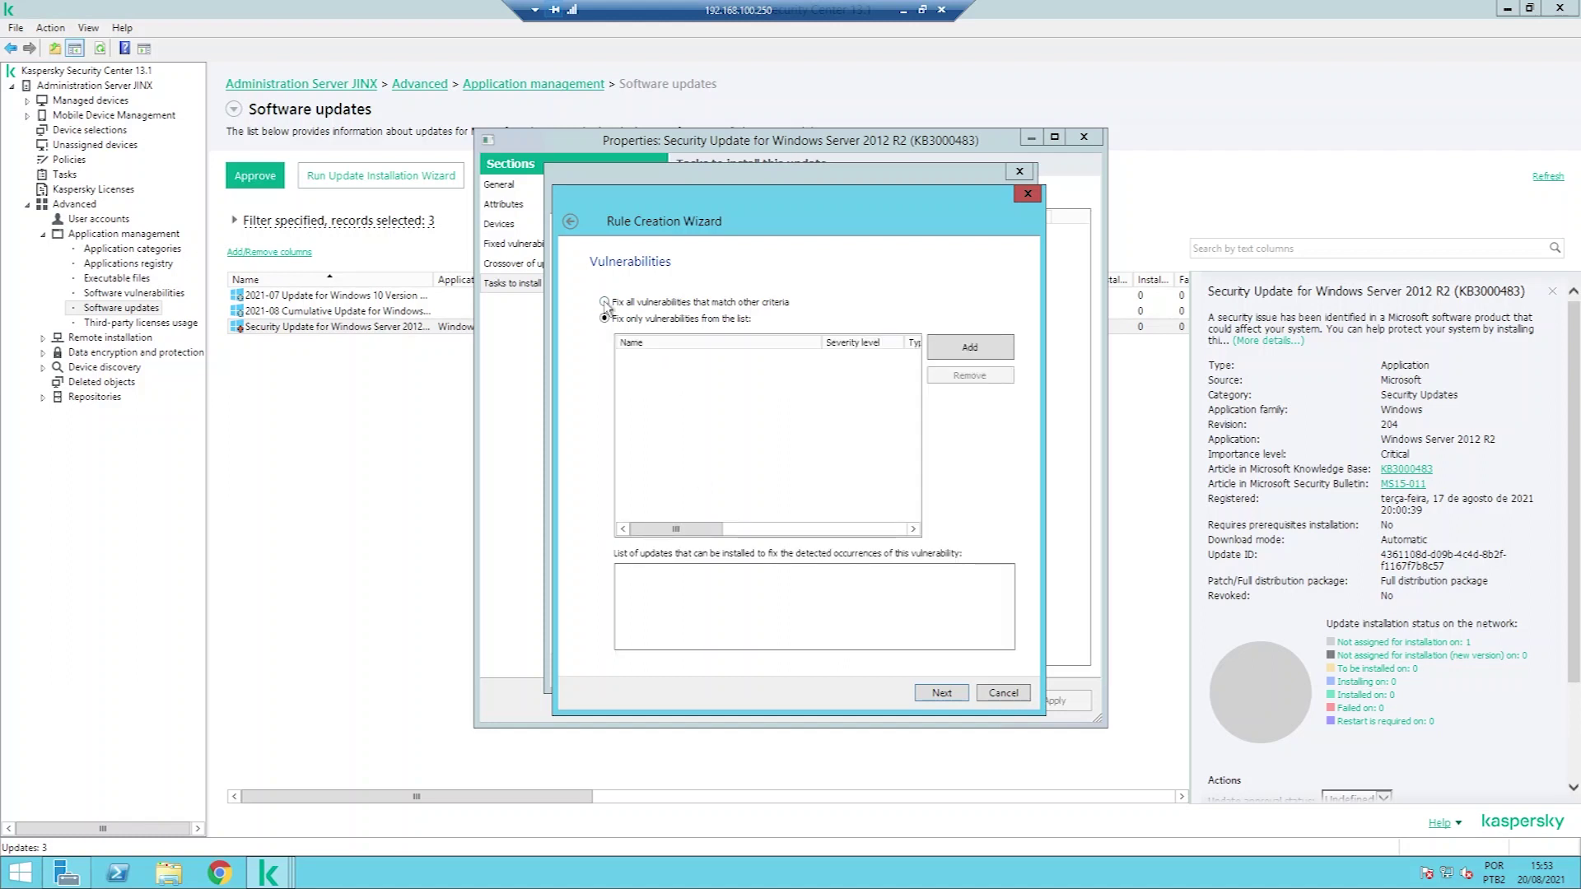
{"action": "left_click", "coordinate": [606, 303]}
{"action": "left_click", "coordinate": [944, 694]}
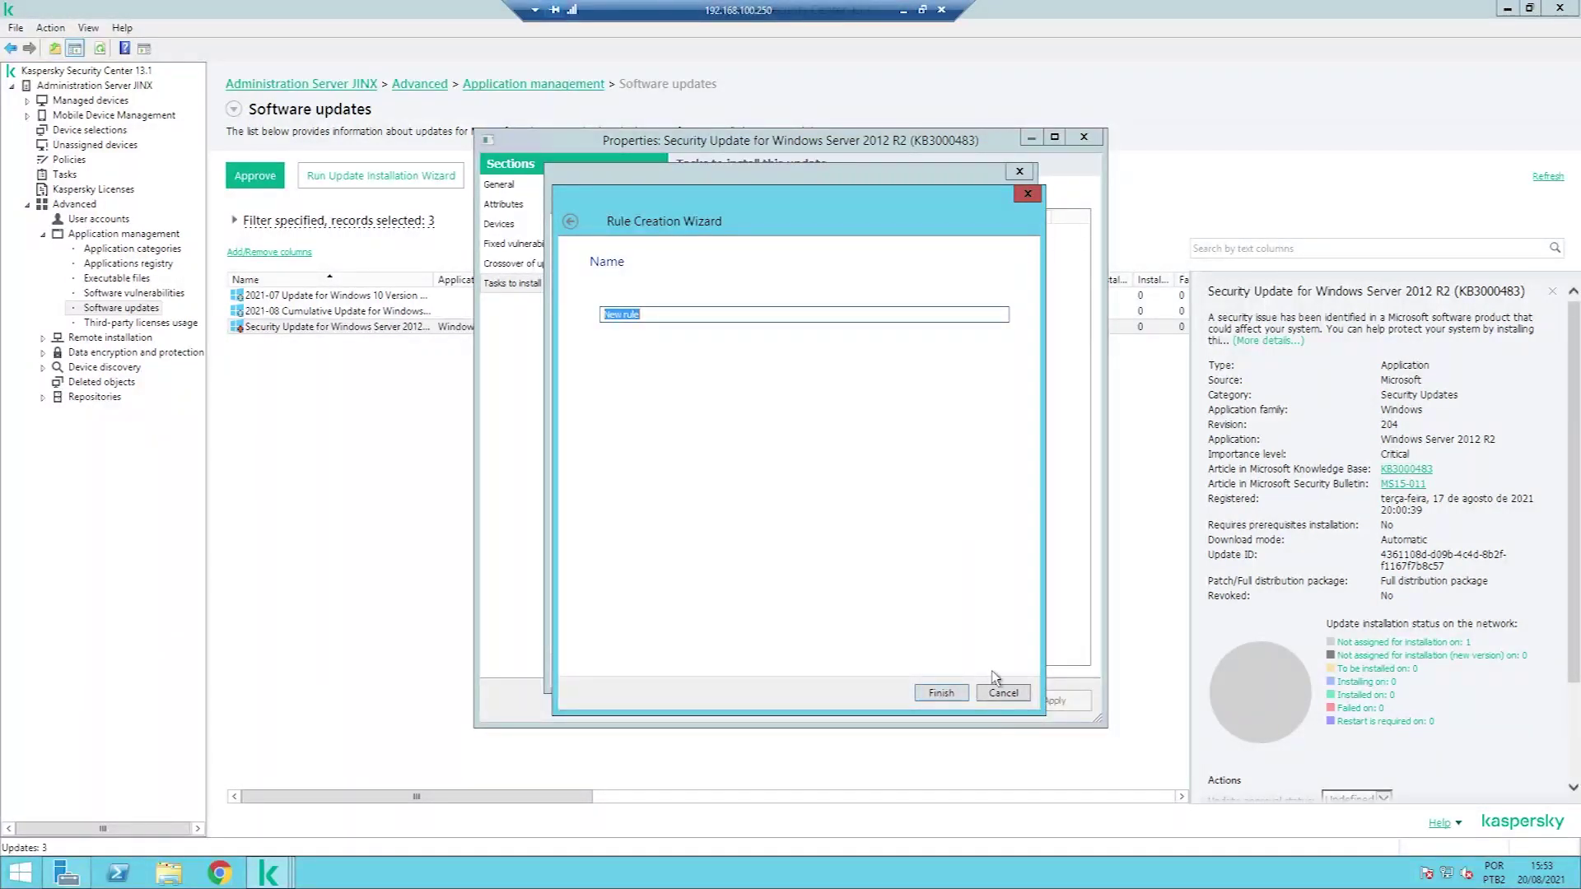
Name the rule "Regra para Windows e Software terceiros" and accept the task's default installation settings
{"action": "type", "text": "Regra para Windows e Software terceiros"}
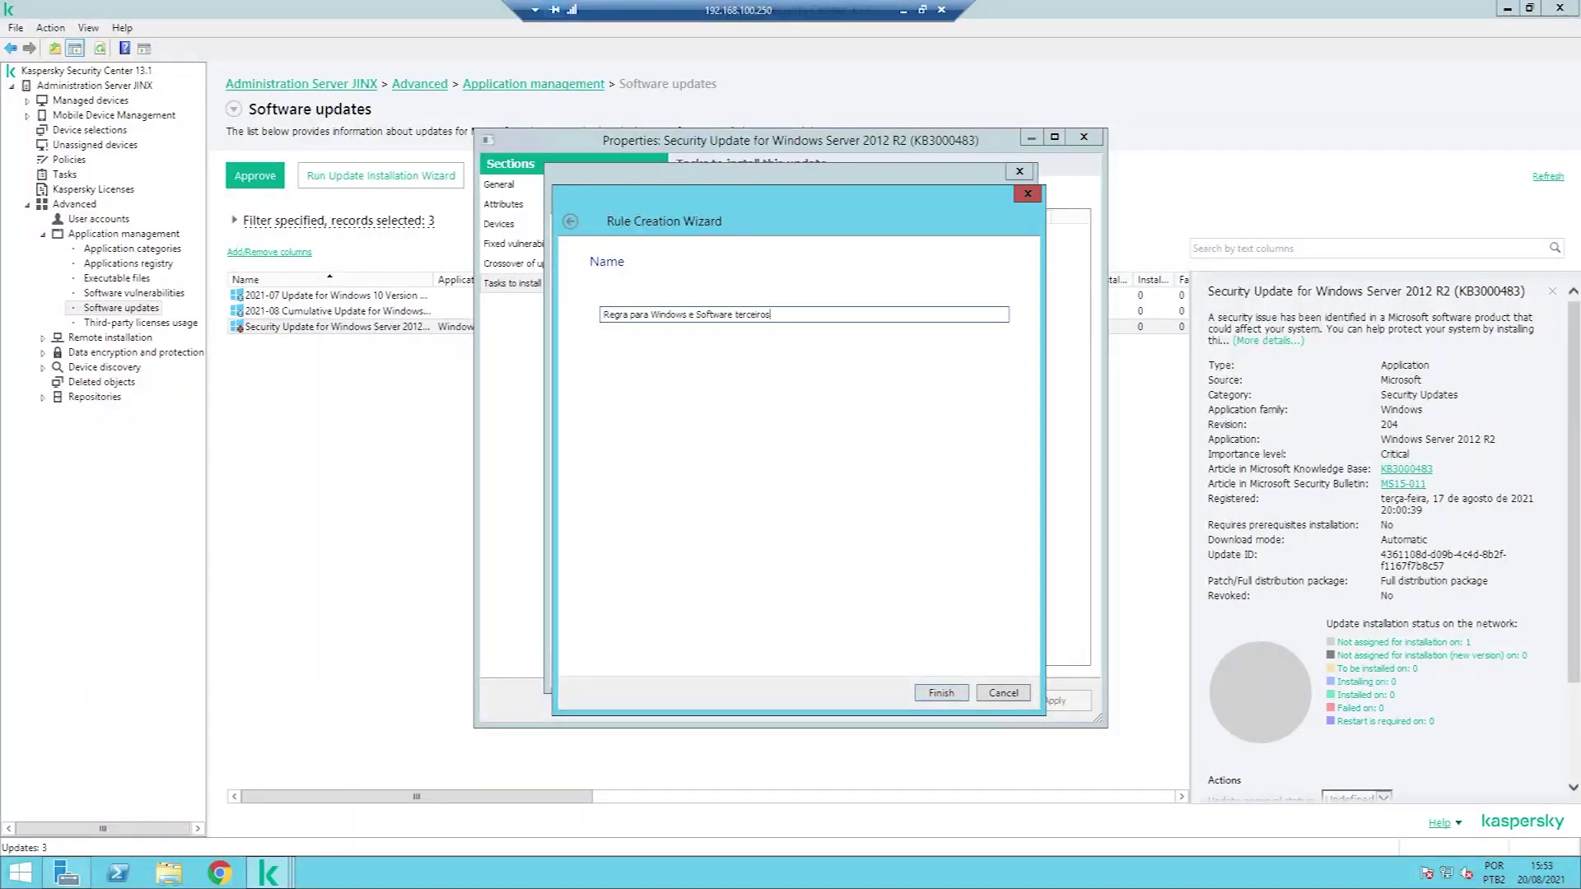
{"action": "left_click", "coordinate": [935, 694]}
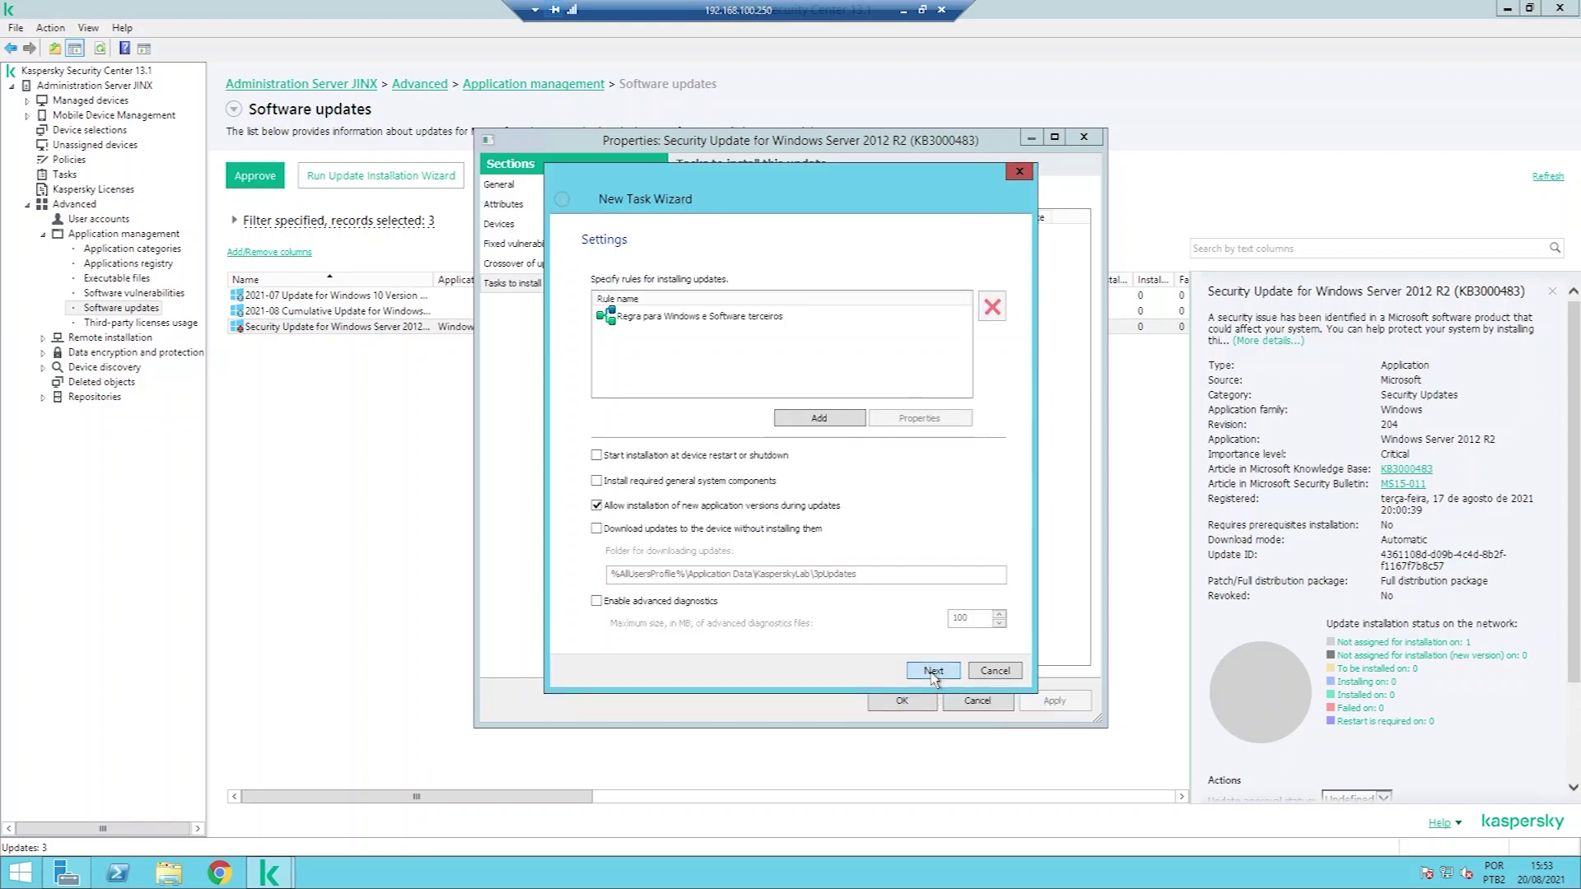
{"action": "left_click", "coordinate": [933, 671]}
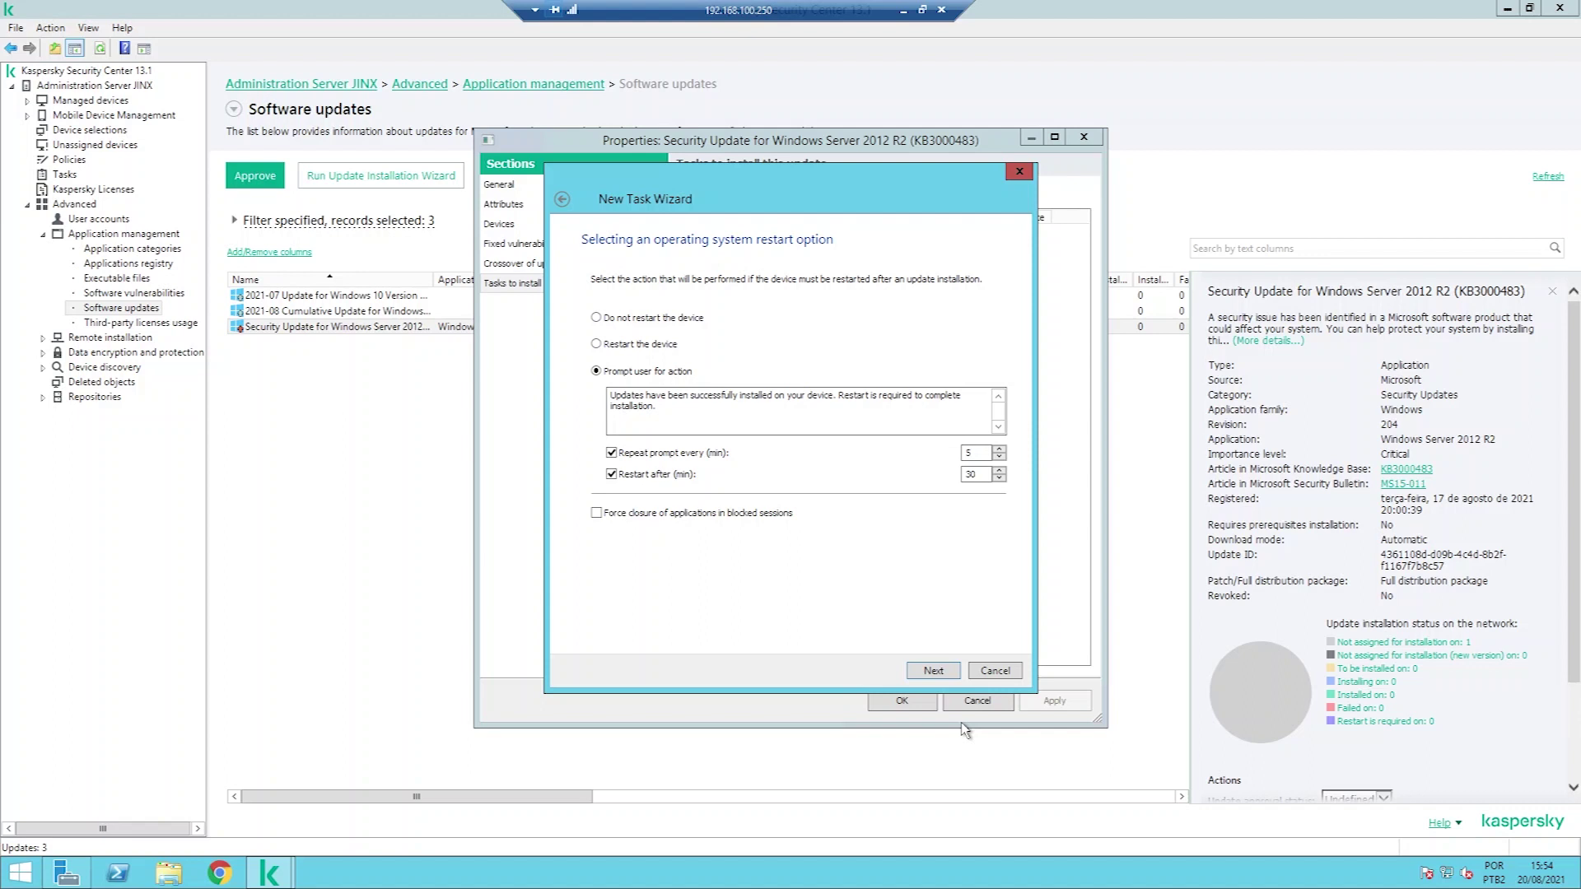
Review the restart options and keep Prompt user for action, repeating every 5 minutes and restarting after 30 minutes
{"action": "left_click", "coordinate": [636, 321]}
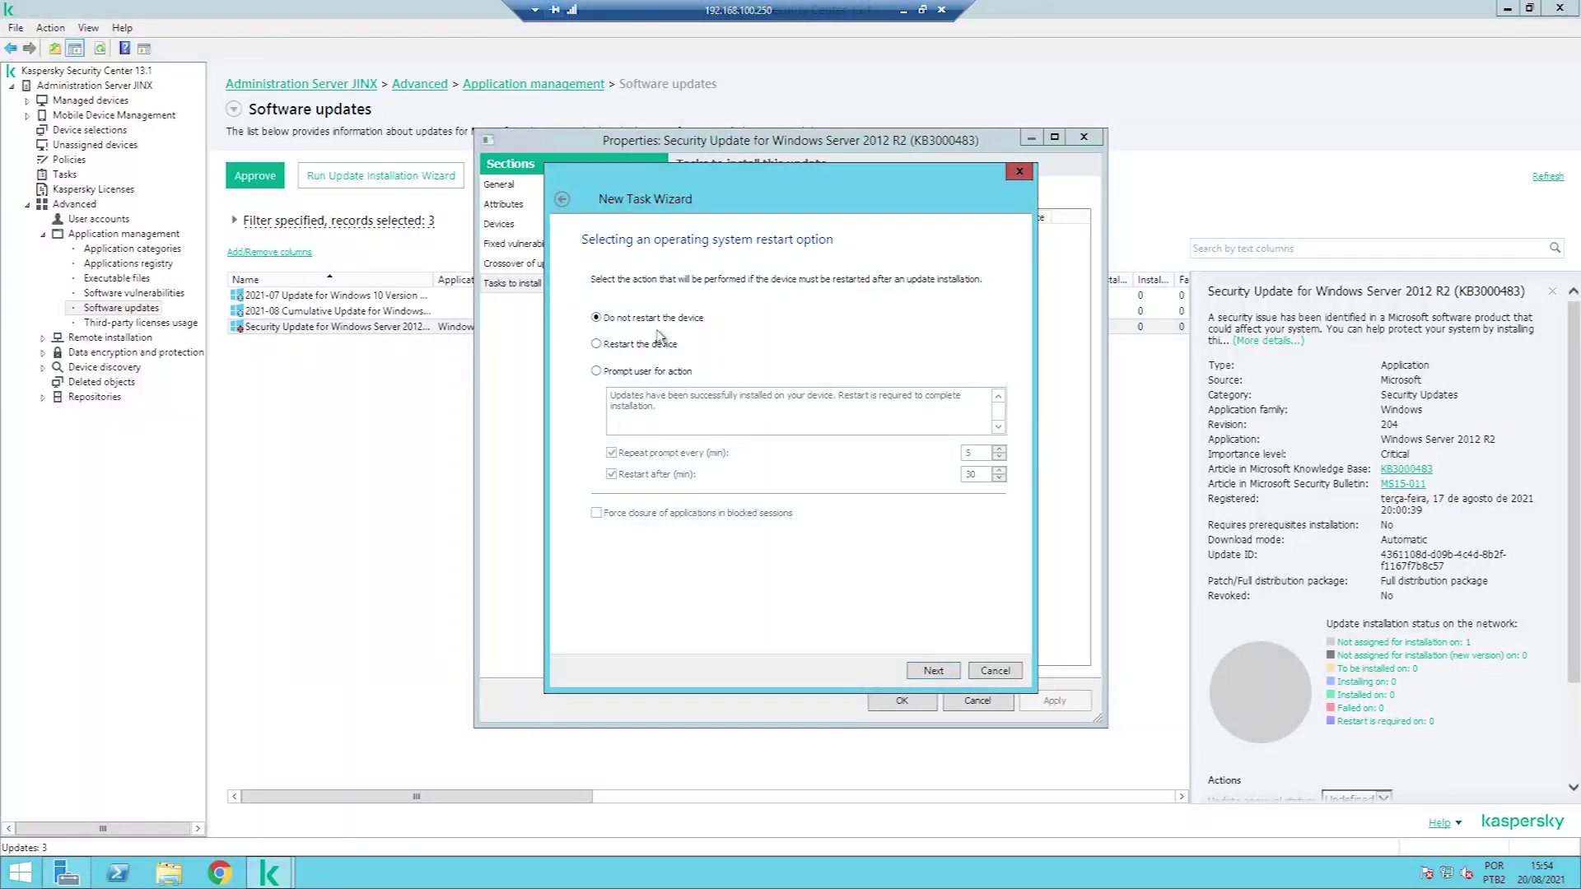
{"action": "left_click", "coordinate": [630, 347]}
{"action": "left_click", "coordinate": [598, 373]}
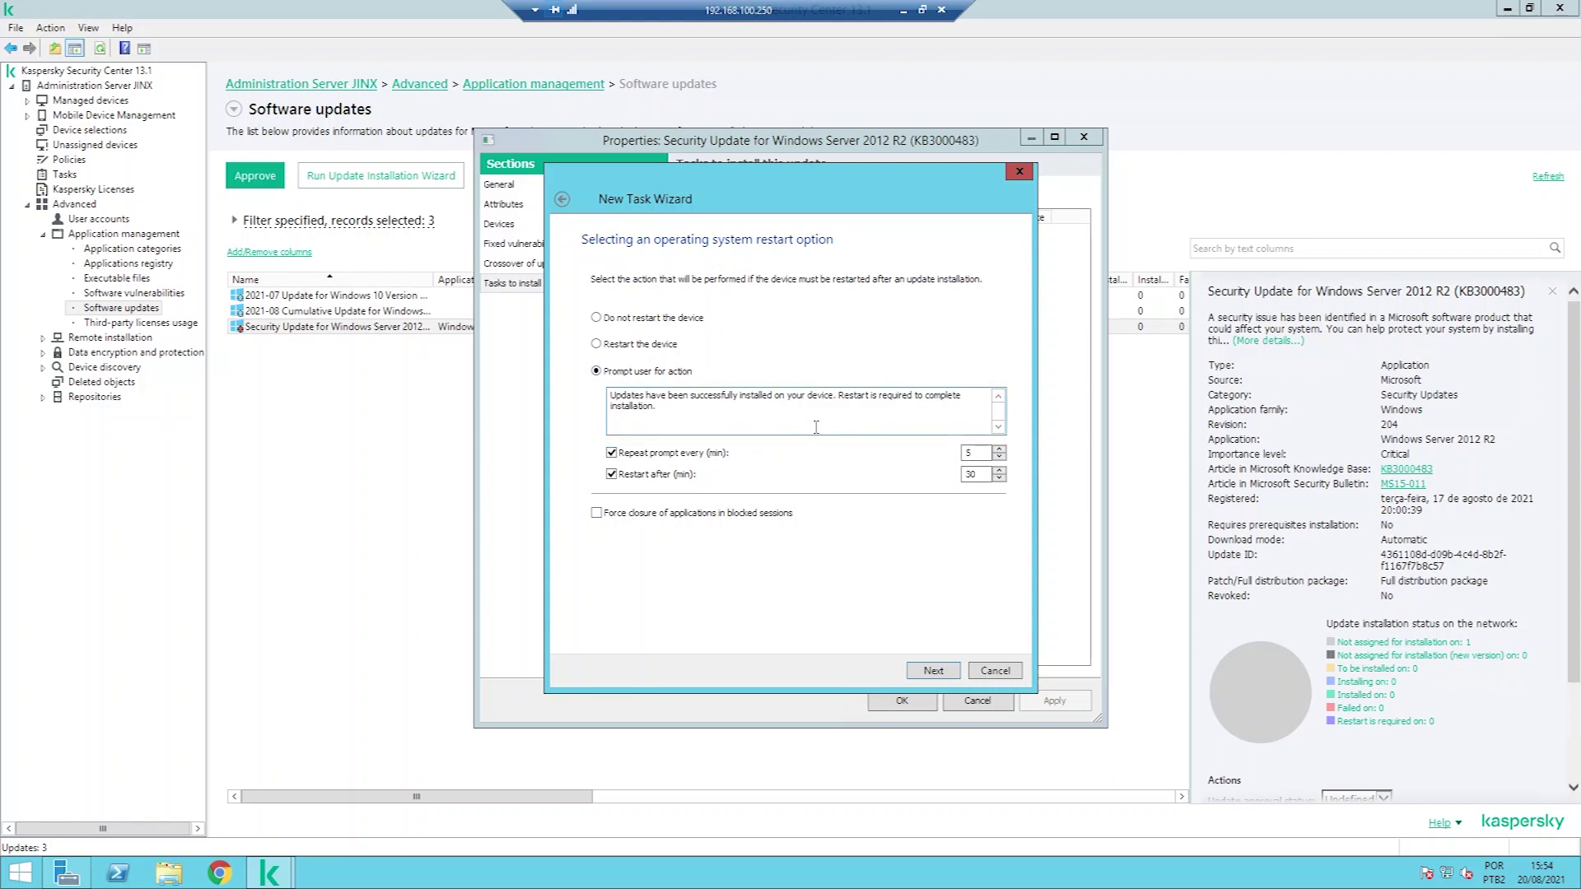
{"action": "left_click", "coordinate": [954, 674]}
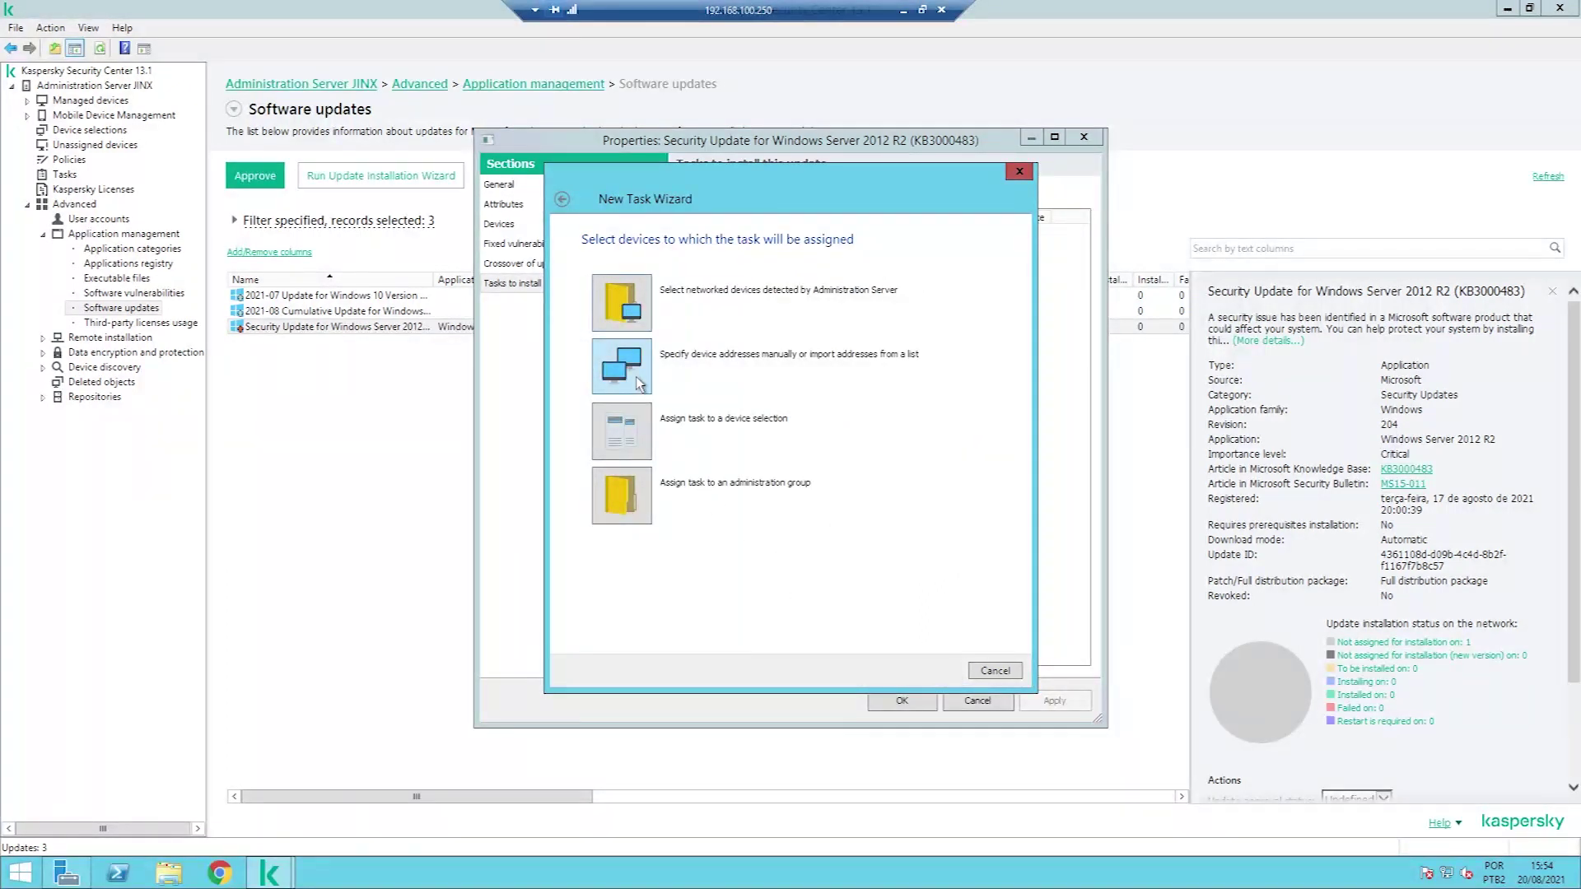
Assign the task to the networked device LAB-WINDOWS-10 in the LAB group of managed devices
{"action": "left_click", "coordinate": [616, 308]}
{"action": "left_click", "coordinate": [603, 282]}
{"action": "left_click", "coordinate": [618, 297]}
{"action": "left_click", "coordinate": [649, 312]}
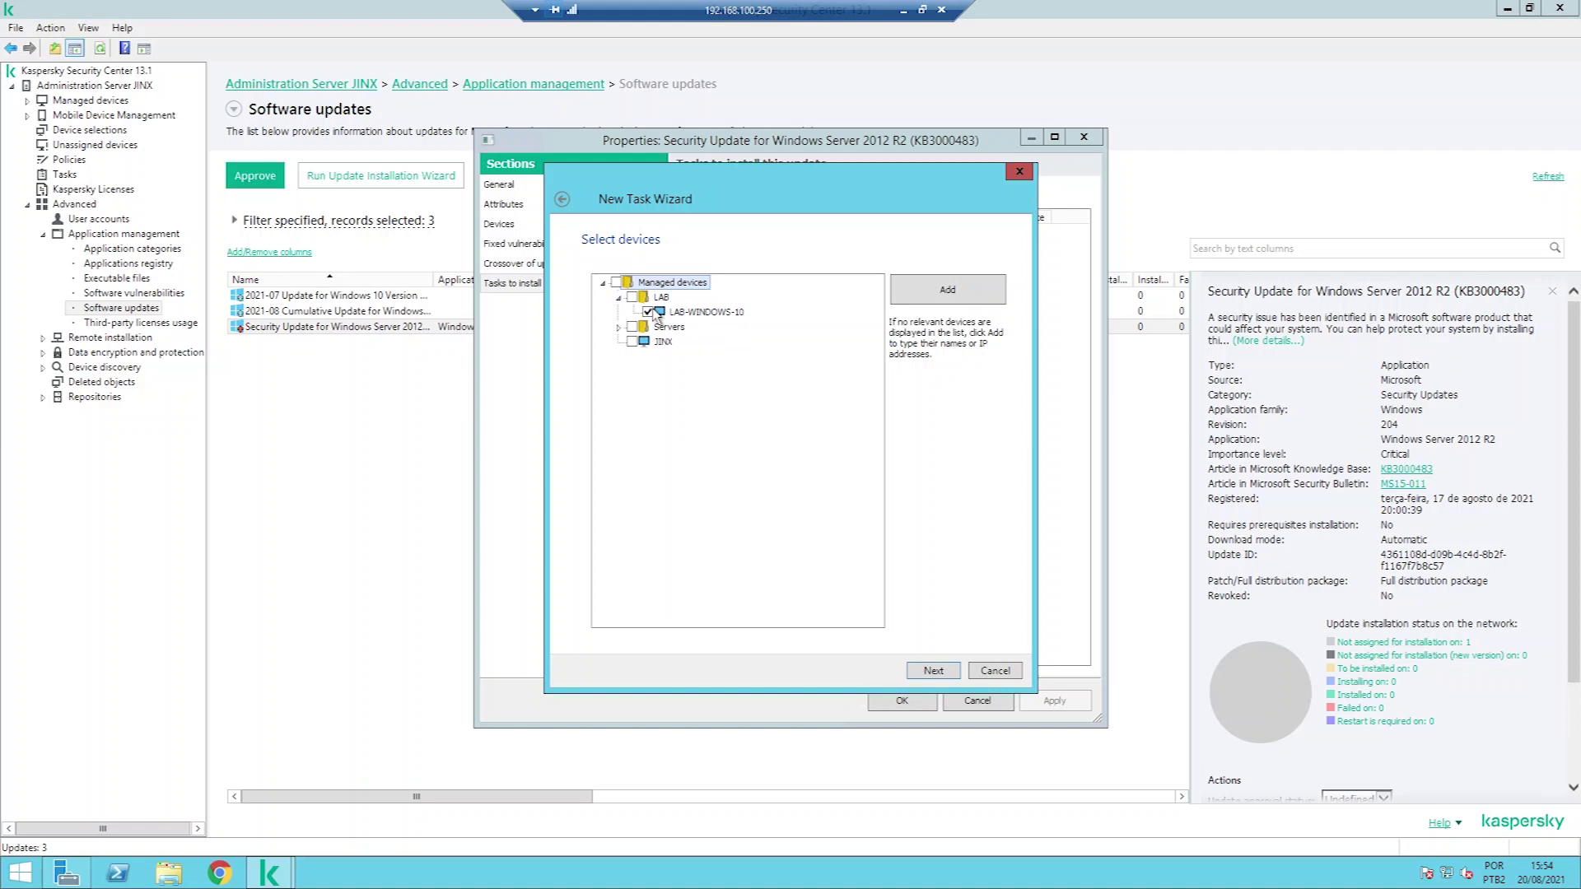
{"action": "left_click", "coordinate": [934, 670]}
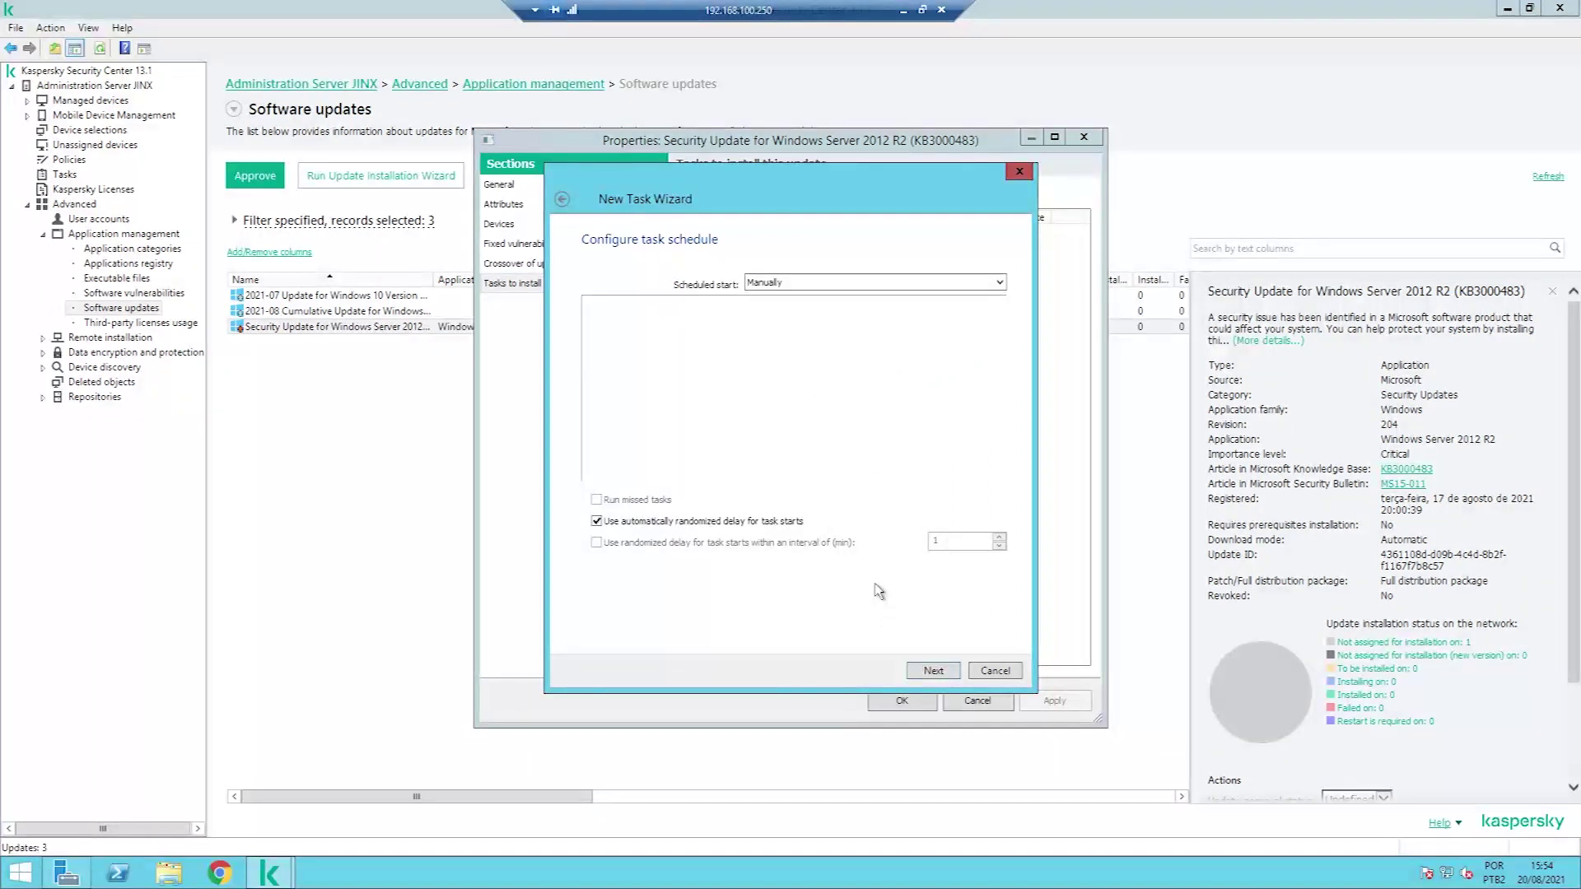
Finish the task with a manual schedule and the default name, set to run after the wizard, and close the update's properties
{"action": "left_click", "coordinate": [952, 671]}
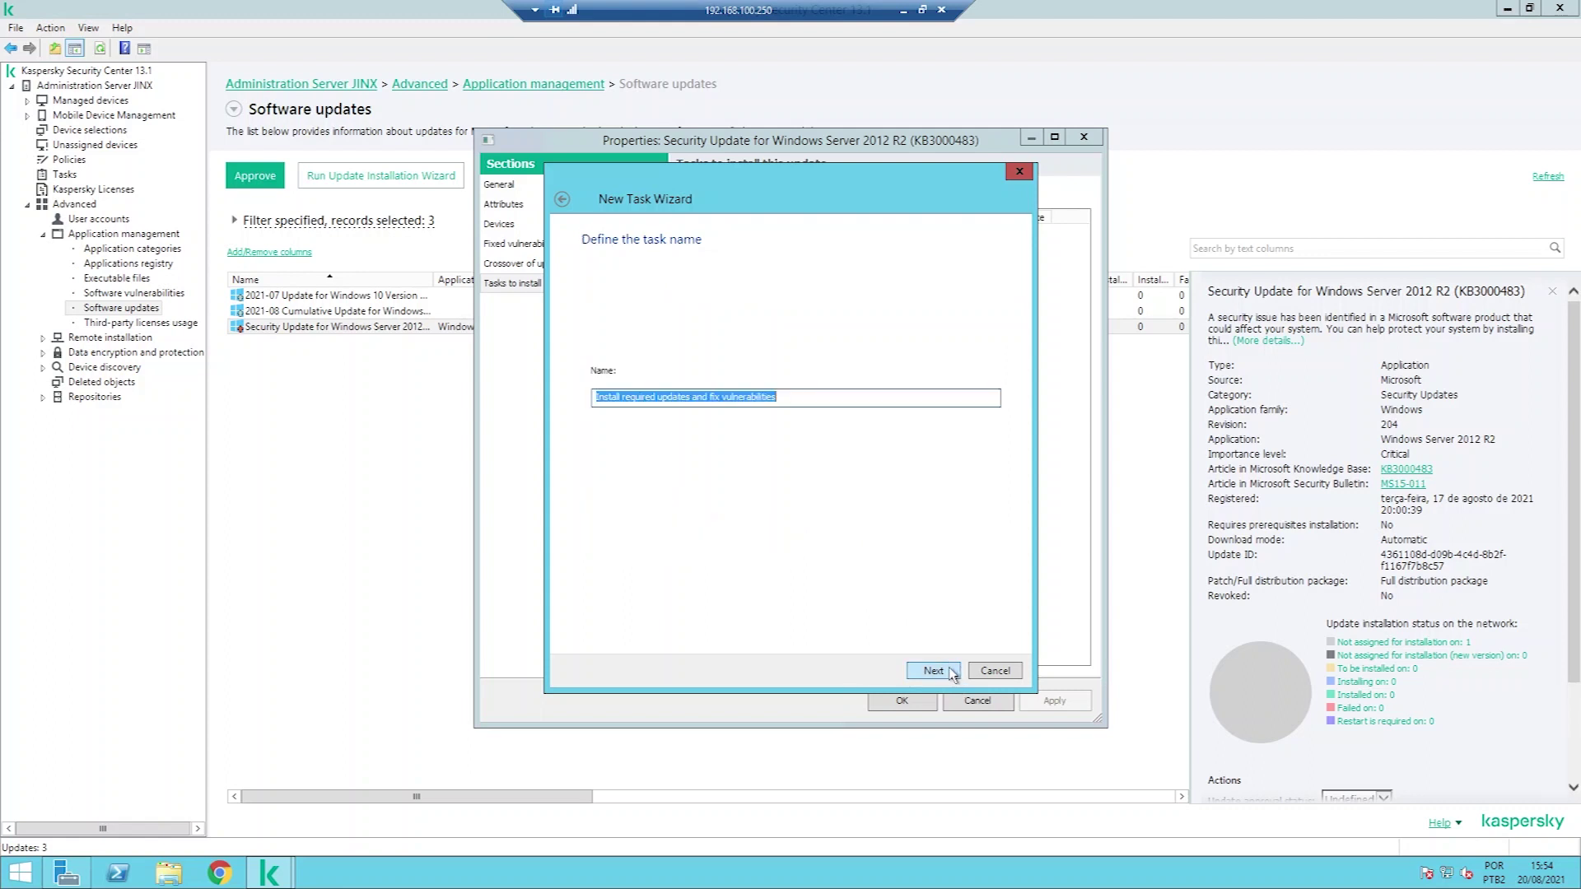
{"action": "left_click", "coordinate": [953, 671]}
{"action": "left_click", "coordinate": [597, 457]}
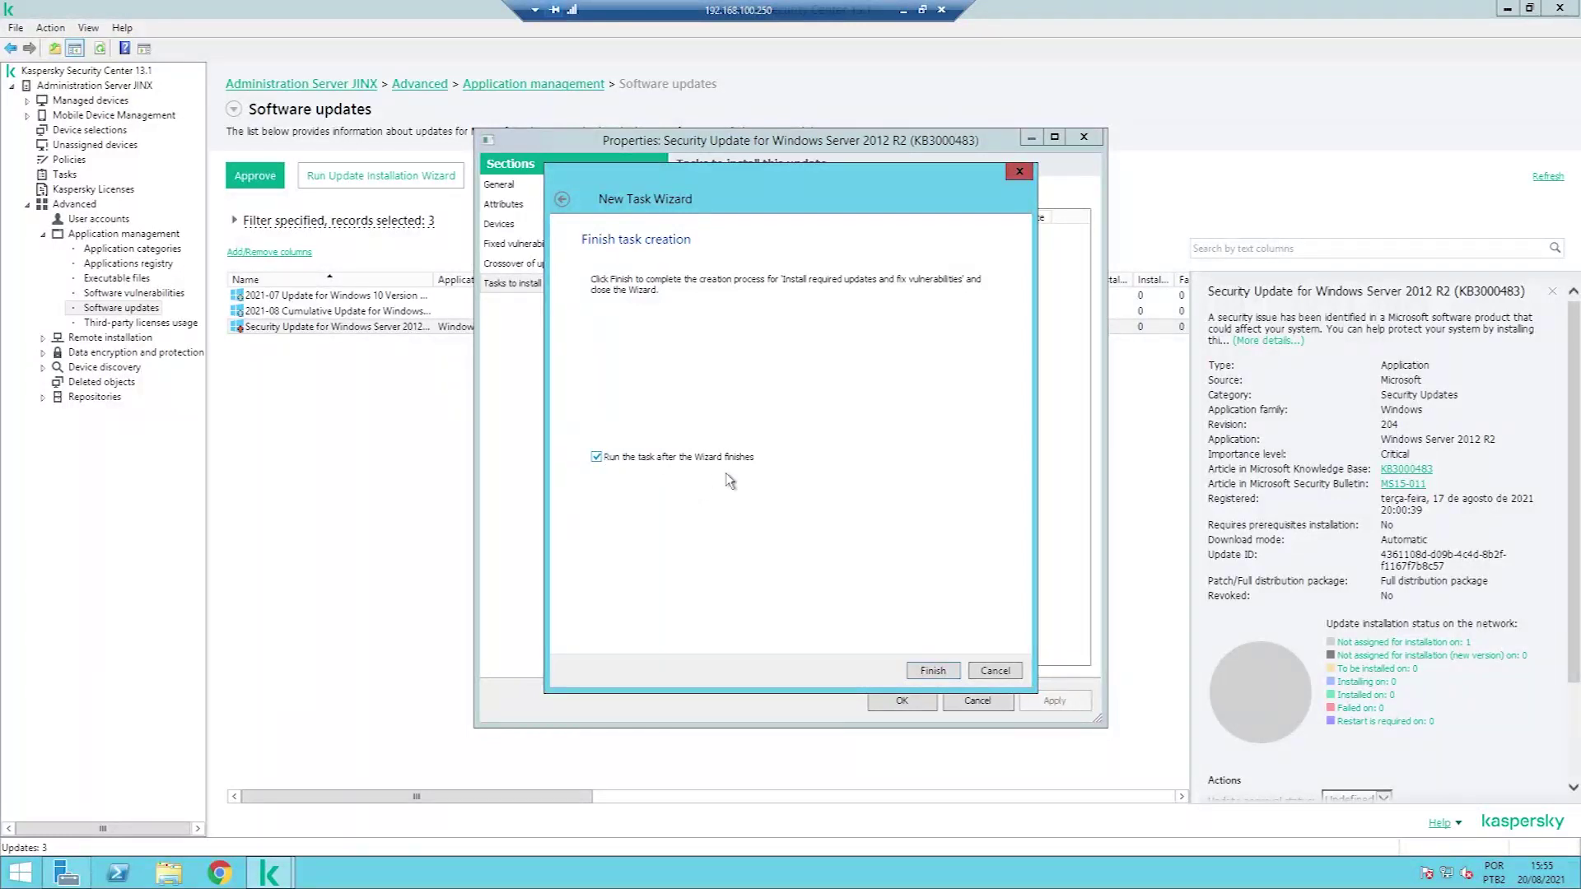
{"action": "left_click", "coordinate": [933, 671]}
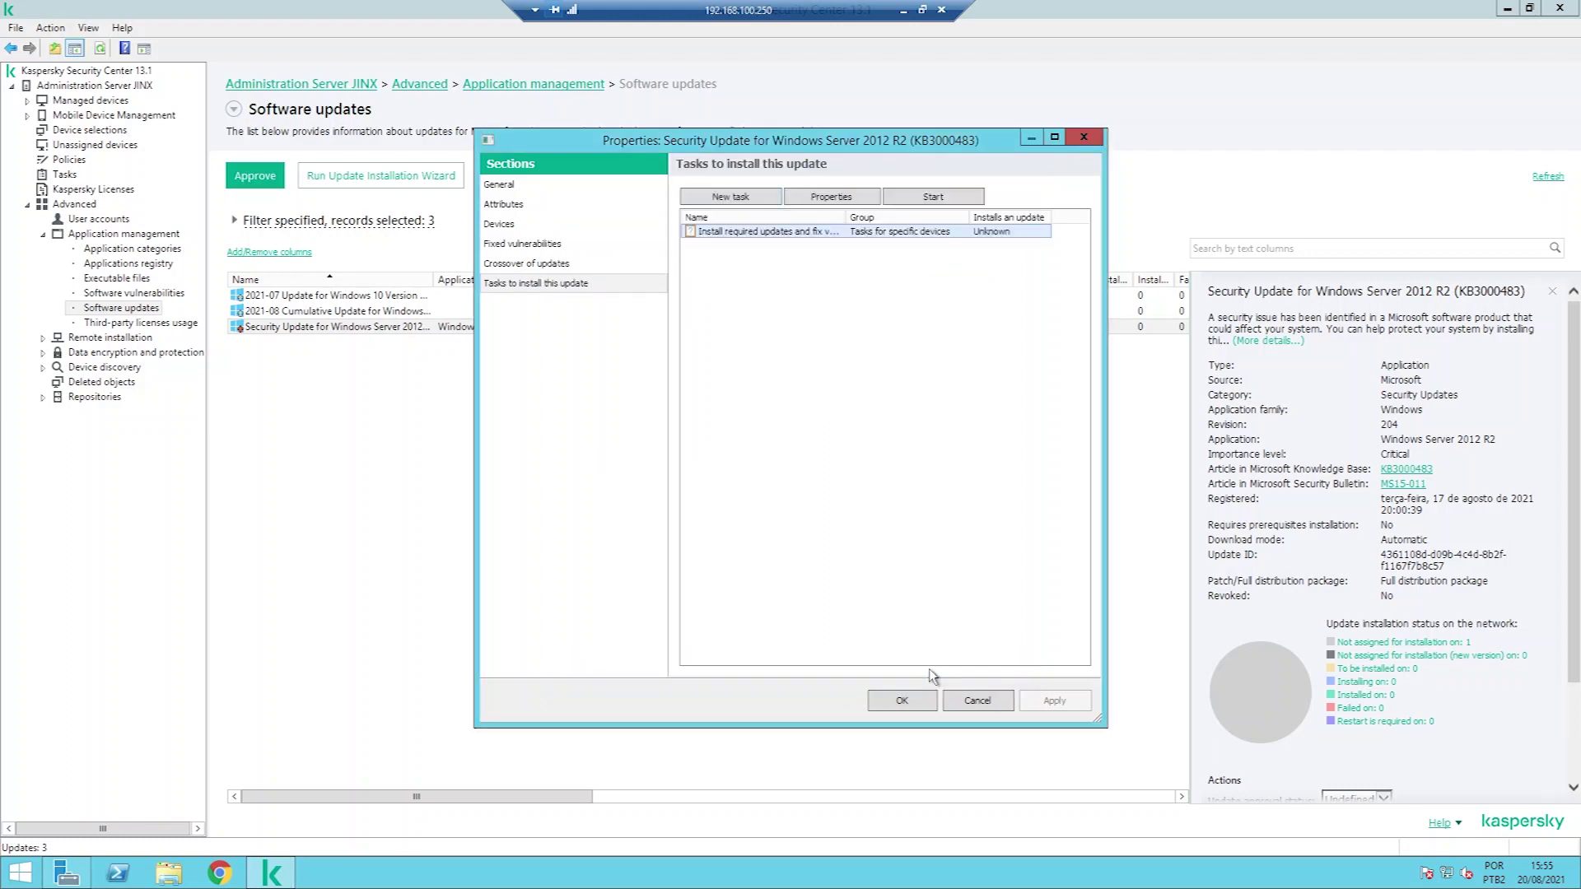
{"action": "left_click", "coordinate": [925, 704]}
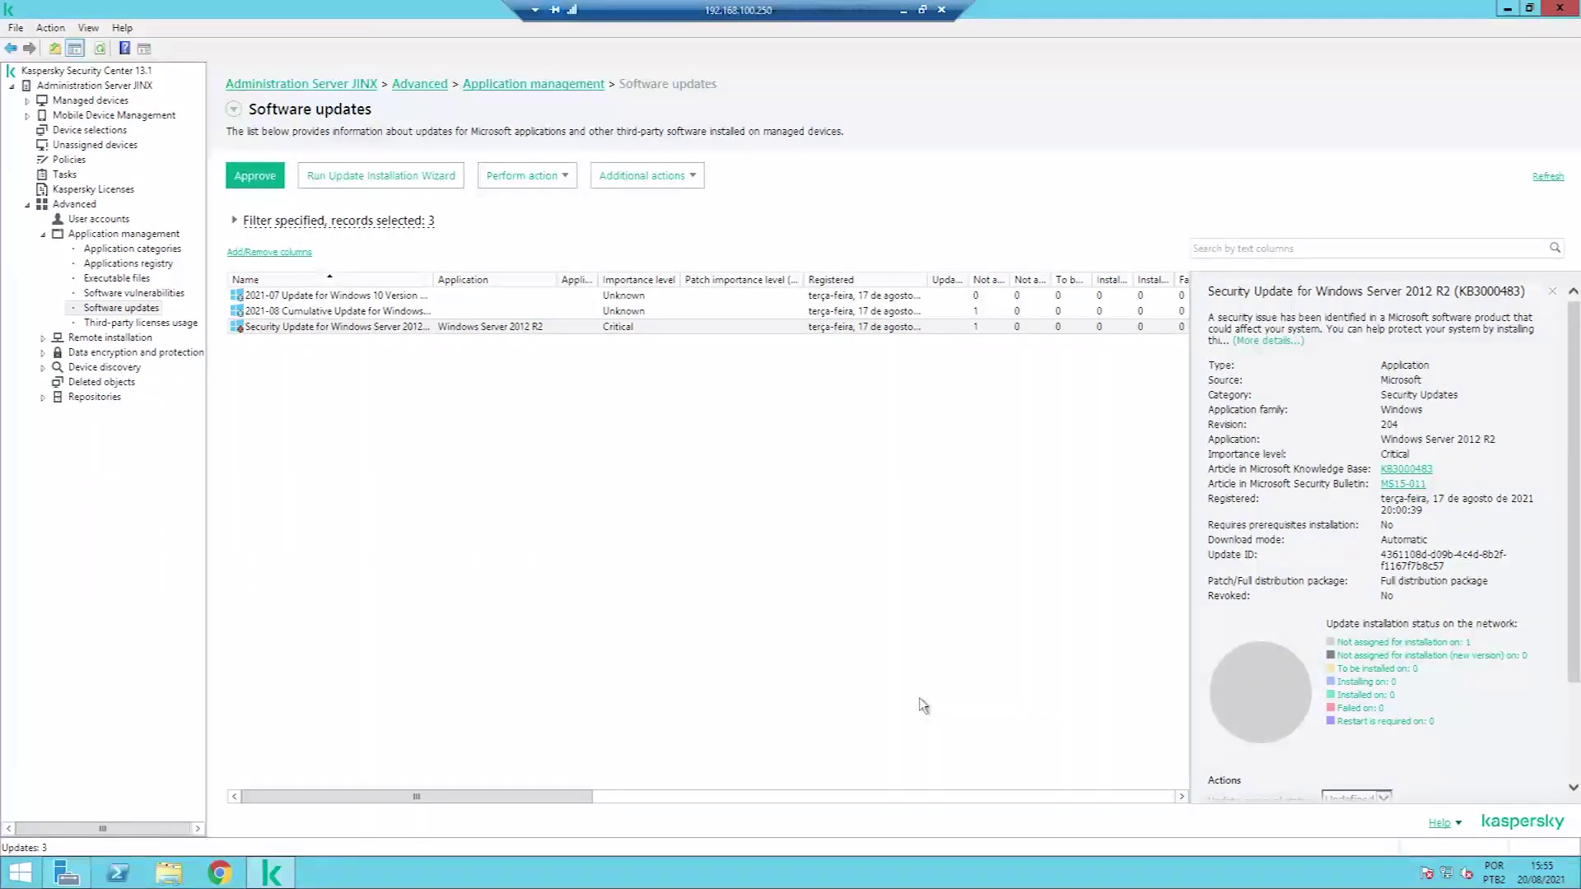
Open the properties of the task that installs required updates and fixes vulnerabilities, and review its notification, updates to install and devices
{"action": "left_click", "coordinate": [65, 162]}
{"action": "left_click", "coordinate": [64, 175]}
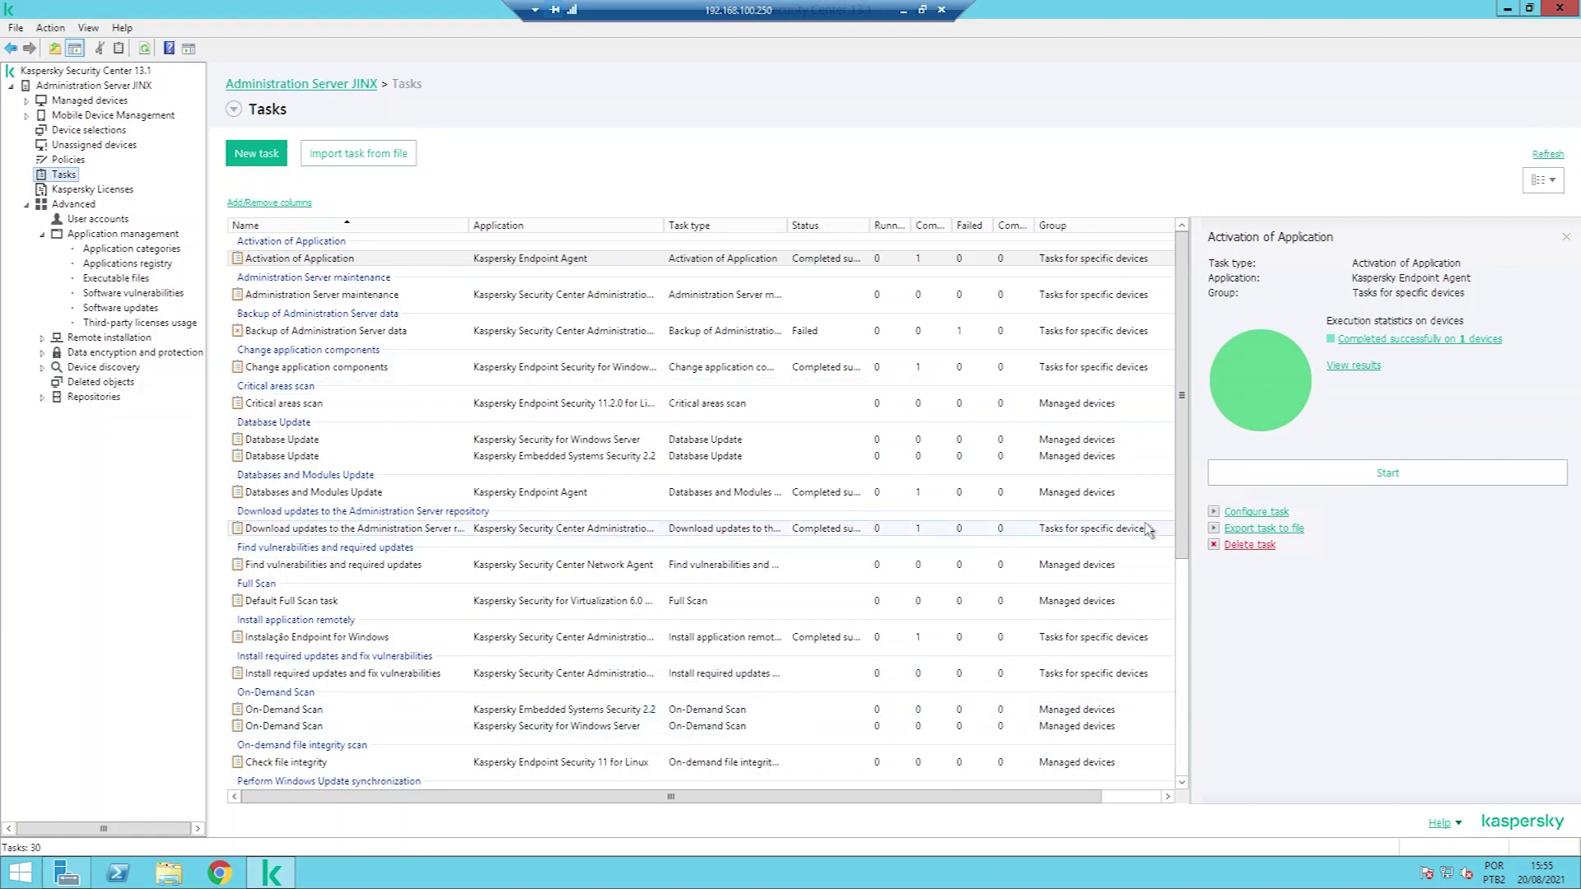
{"action": "left_click", "coordinate": [1180, 752]}
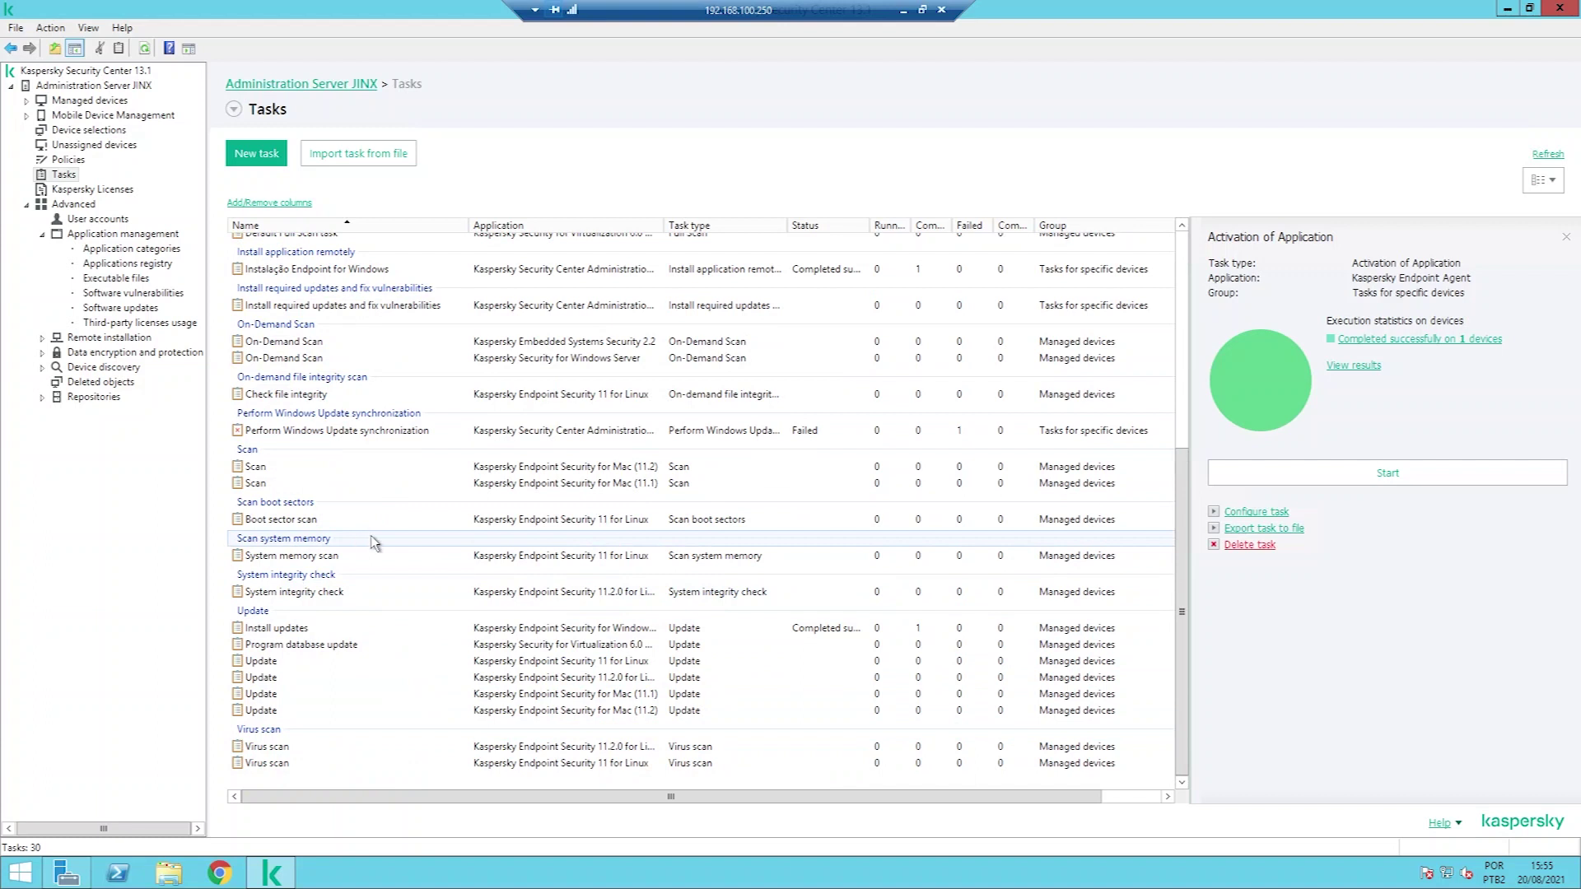
{"action": "double_click", "coordinate": [336, 307]}
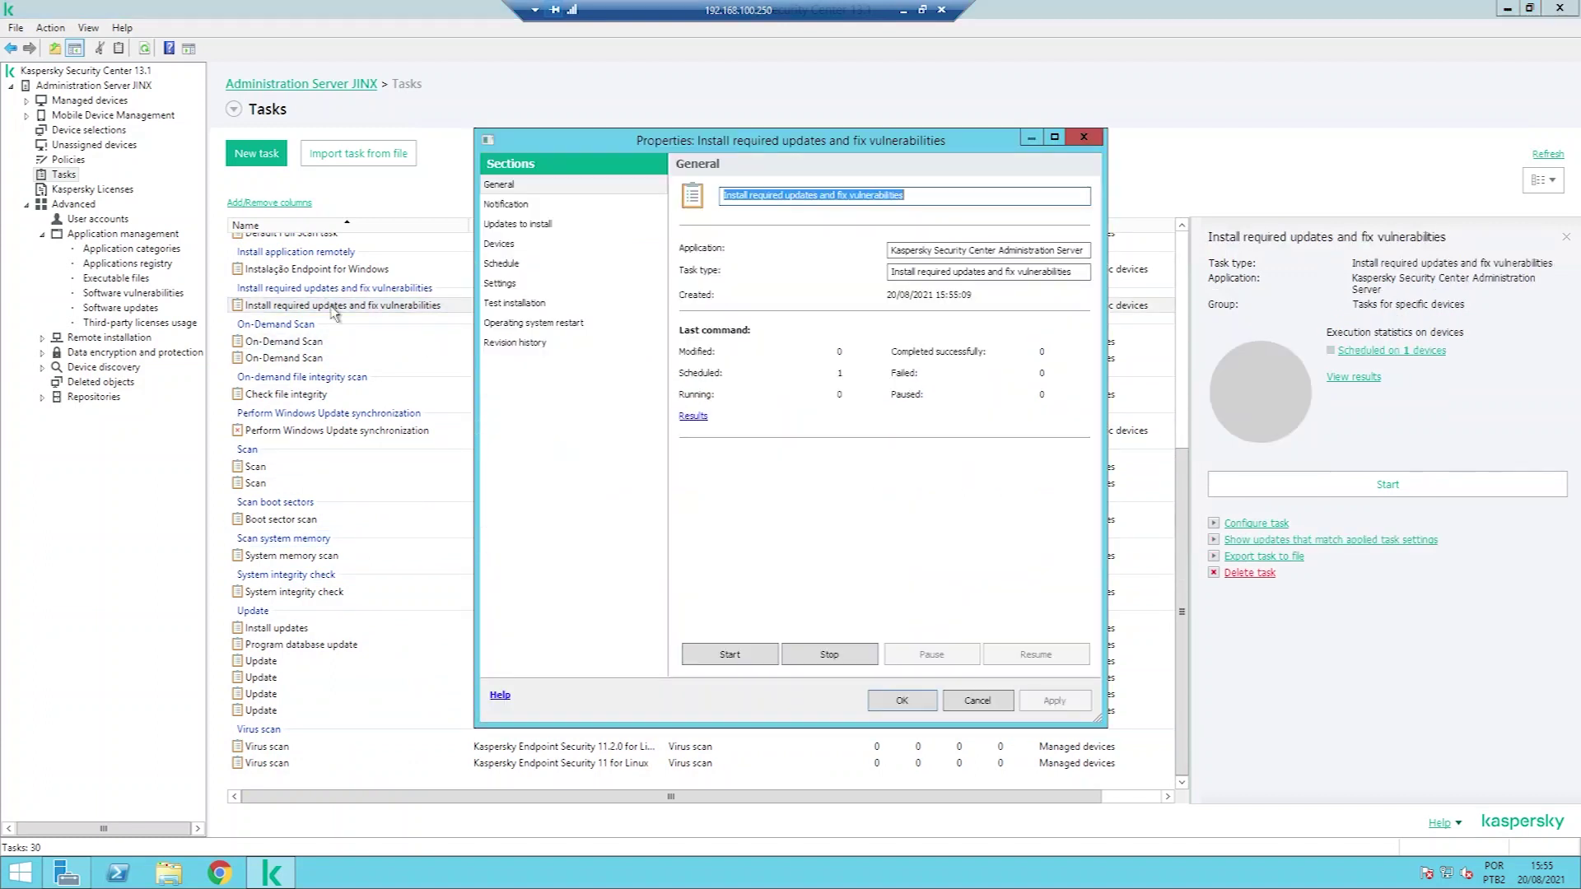
{"action": "left_click", "coordinate": [528, 206]}
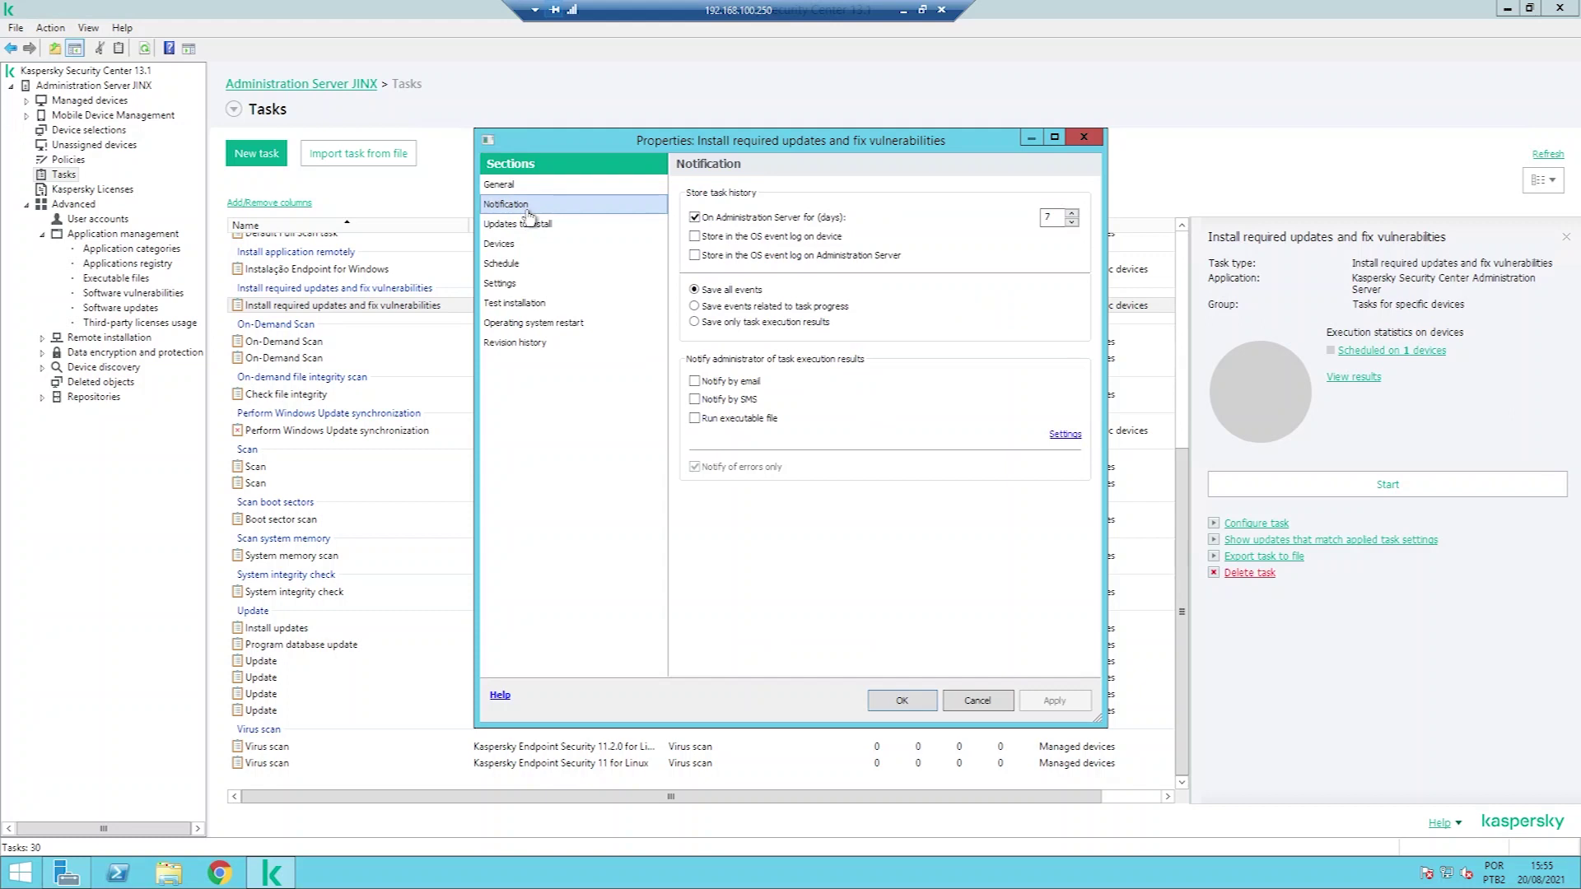
{"action": "left_click", "coordinate": [520, 225]}
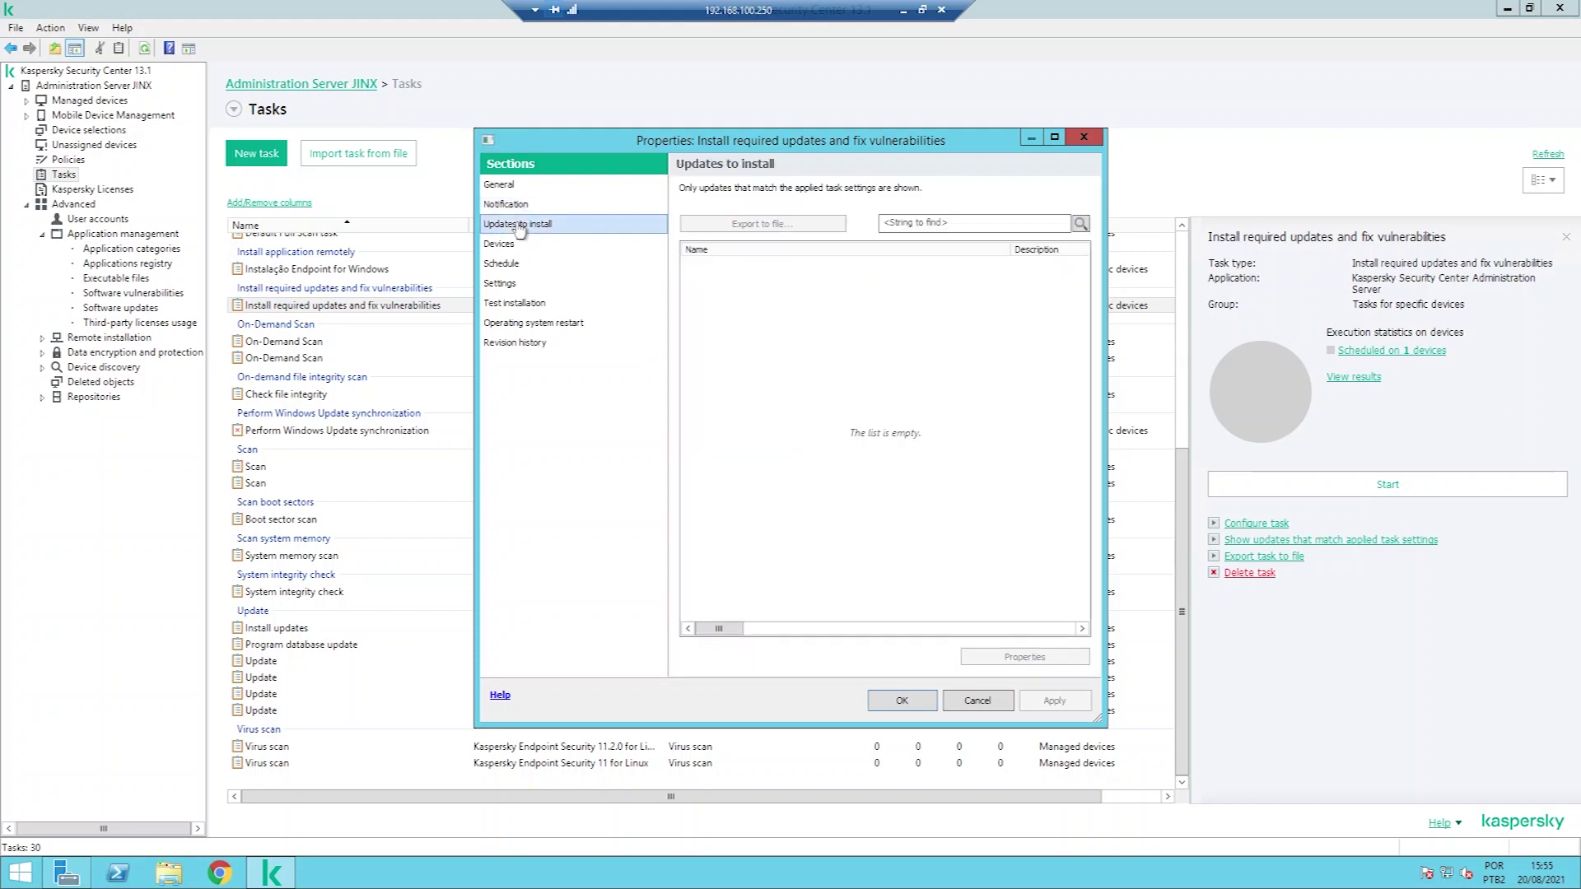
{"action": "left_click", "coordinate": [510, 245]}
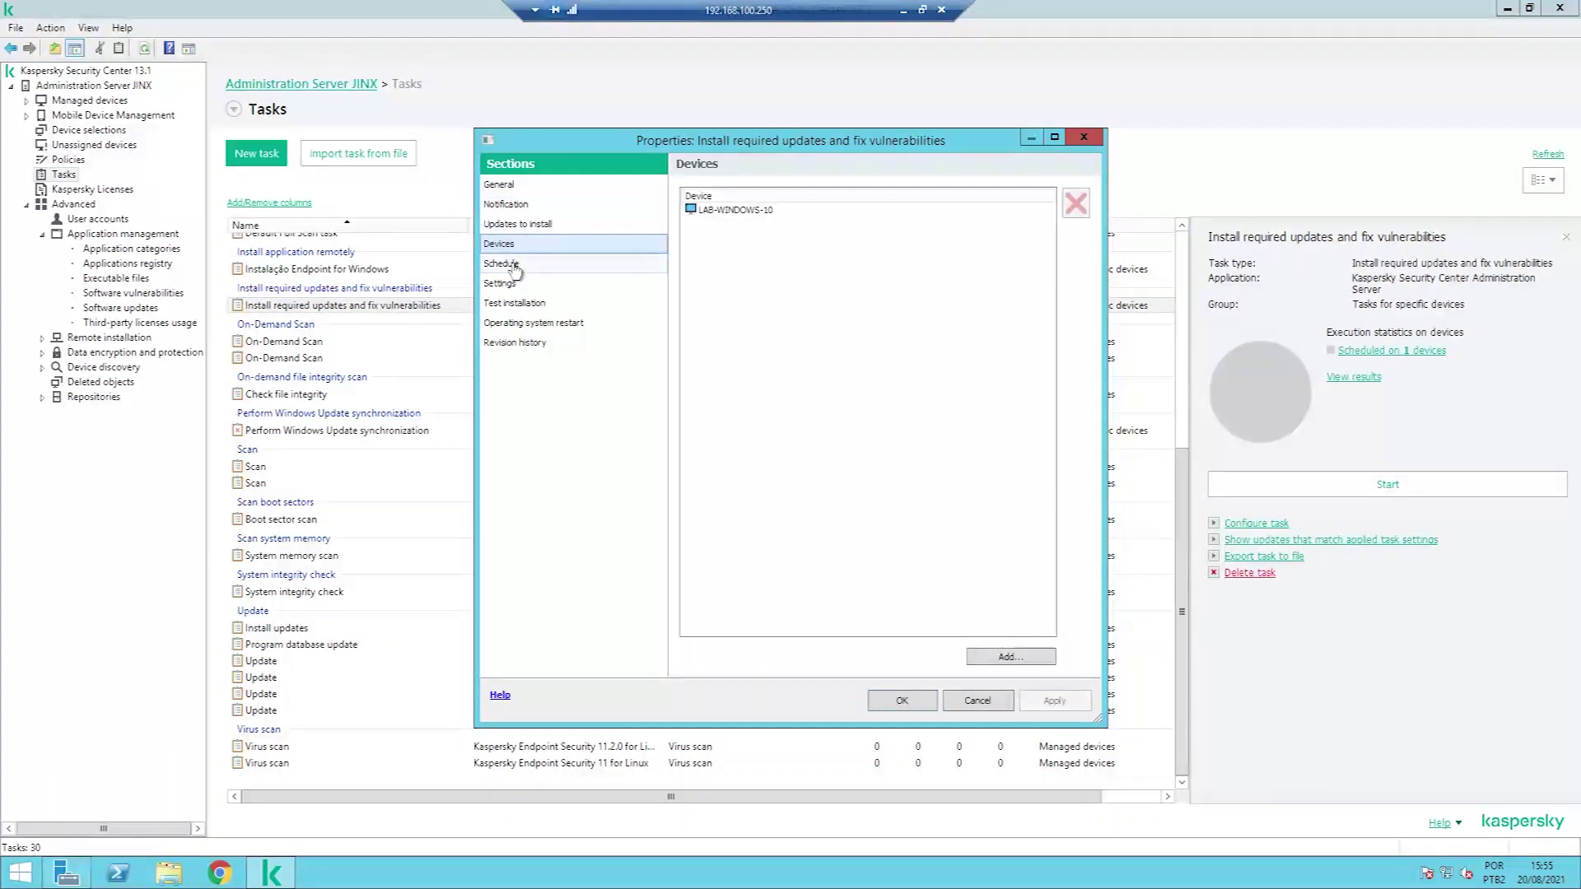
Review the task's schedule, rule settings, test installation and operating system restart options, and close its properties without changes
{"action": "left_click", "coordinate": [515, 267]}
{"action": "left_click", "coordinate": [519, 284]}
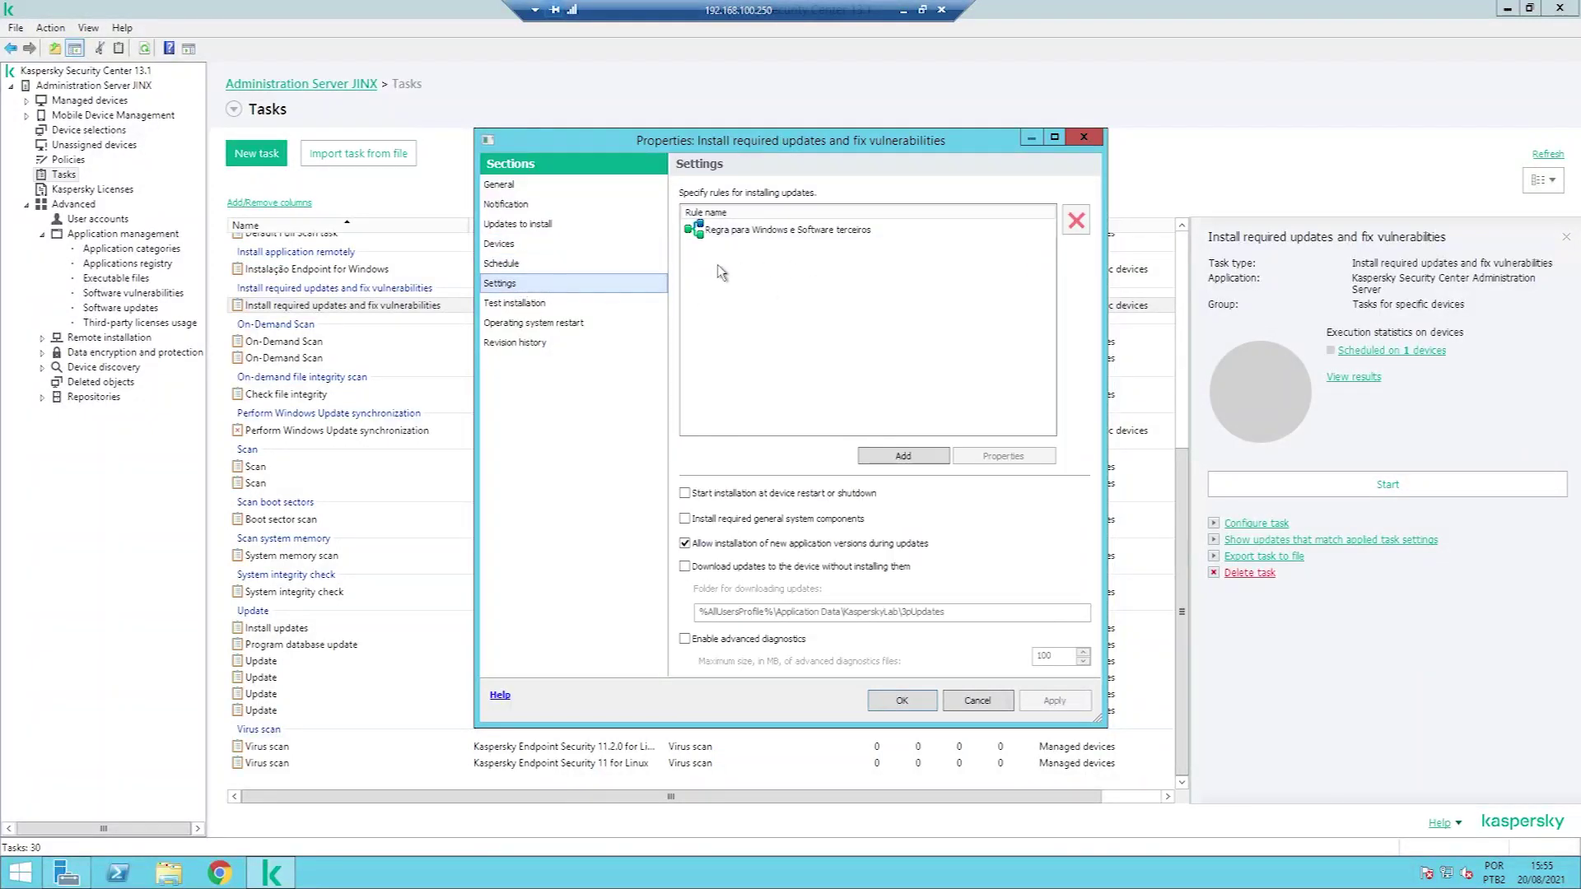
{"action": "left_click", "coordinate": [573, 309]}
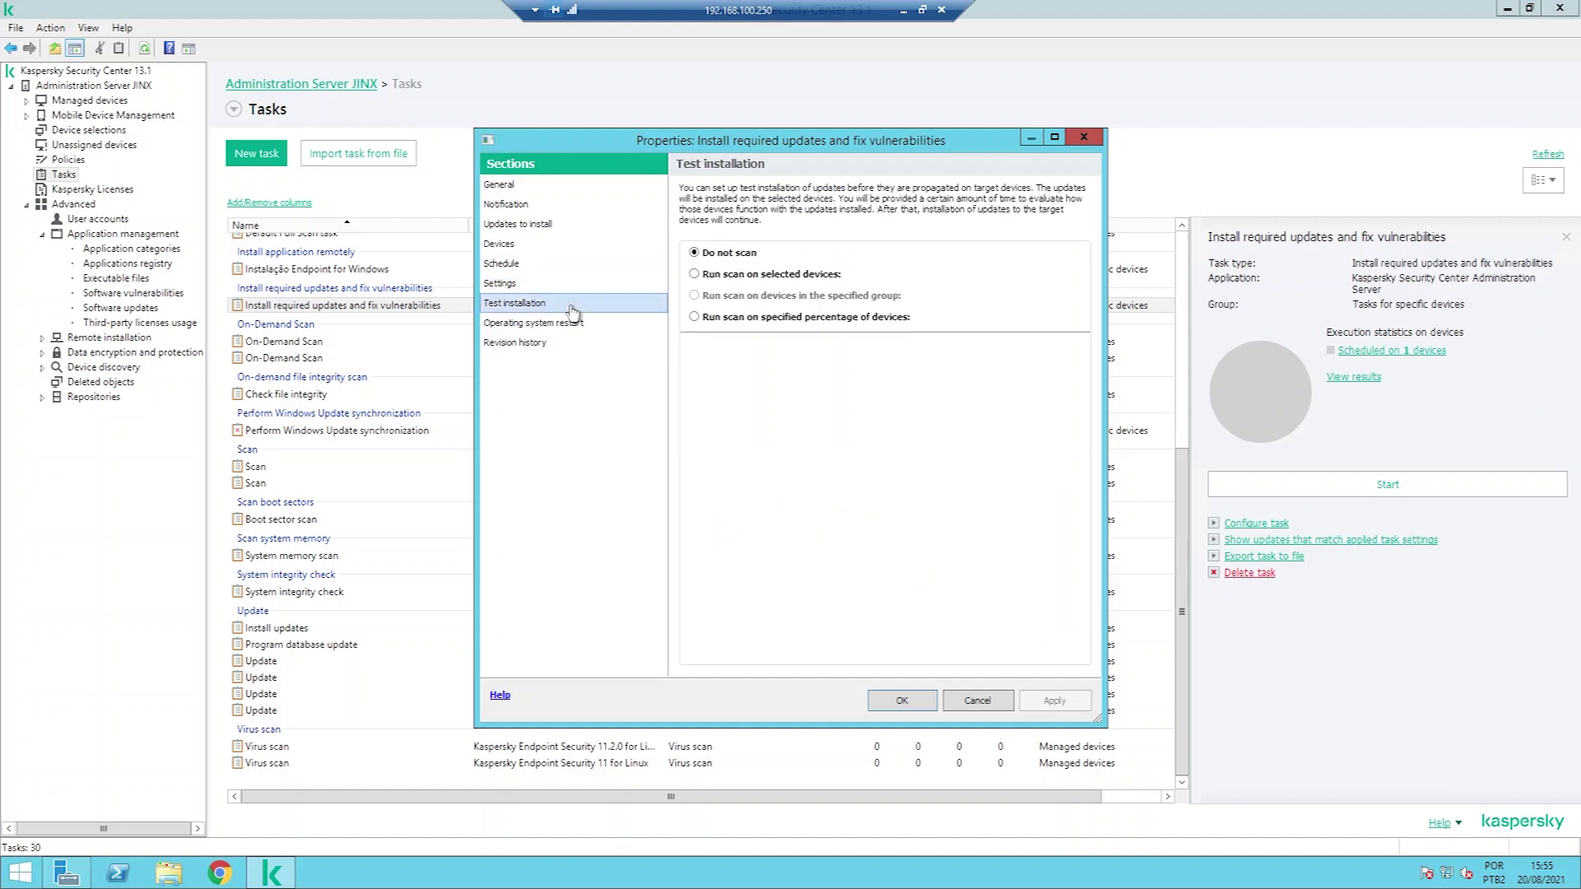
{"action": "left_click", "coordinate": [561, 325]}
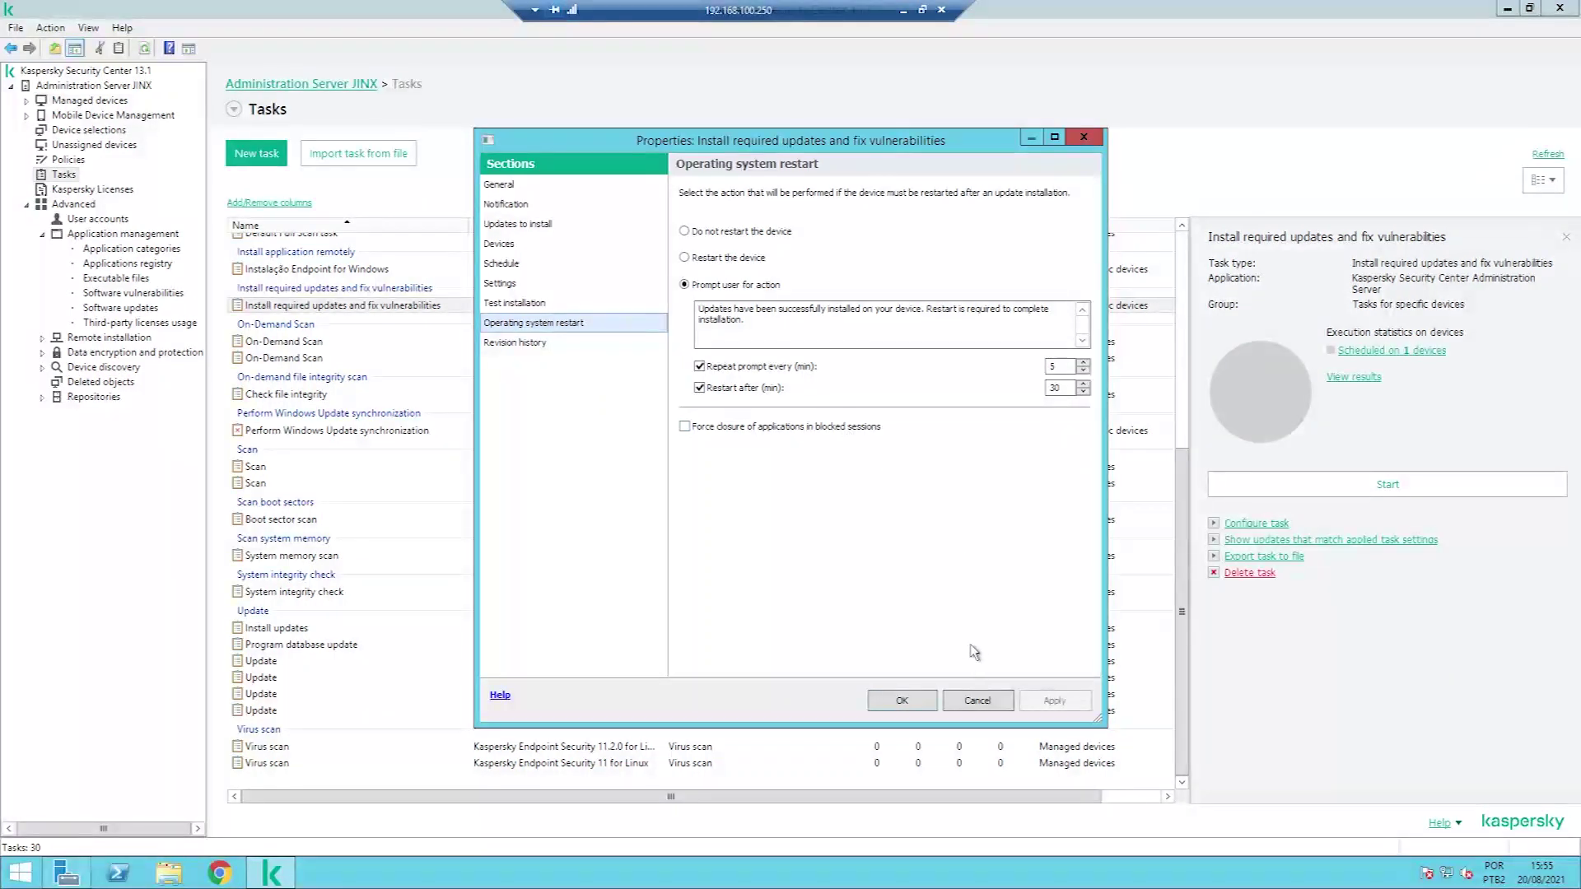
{"action": "left_click", "coordinate": [968, 704]}
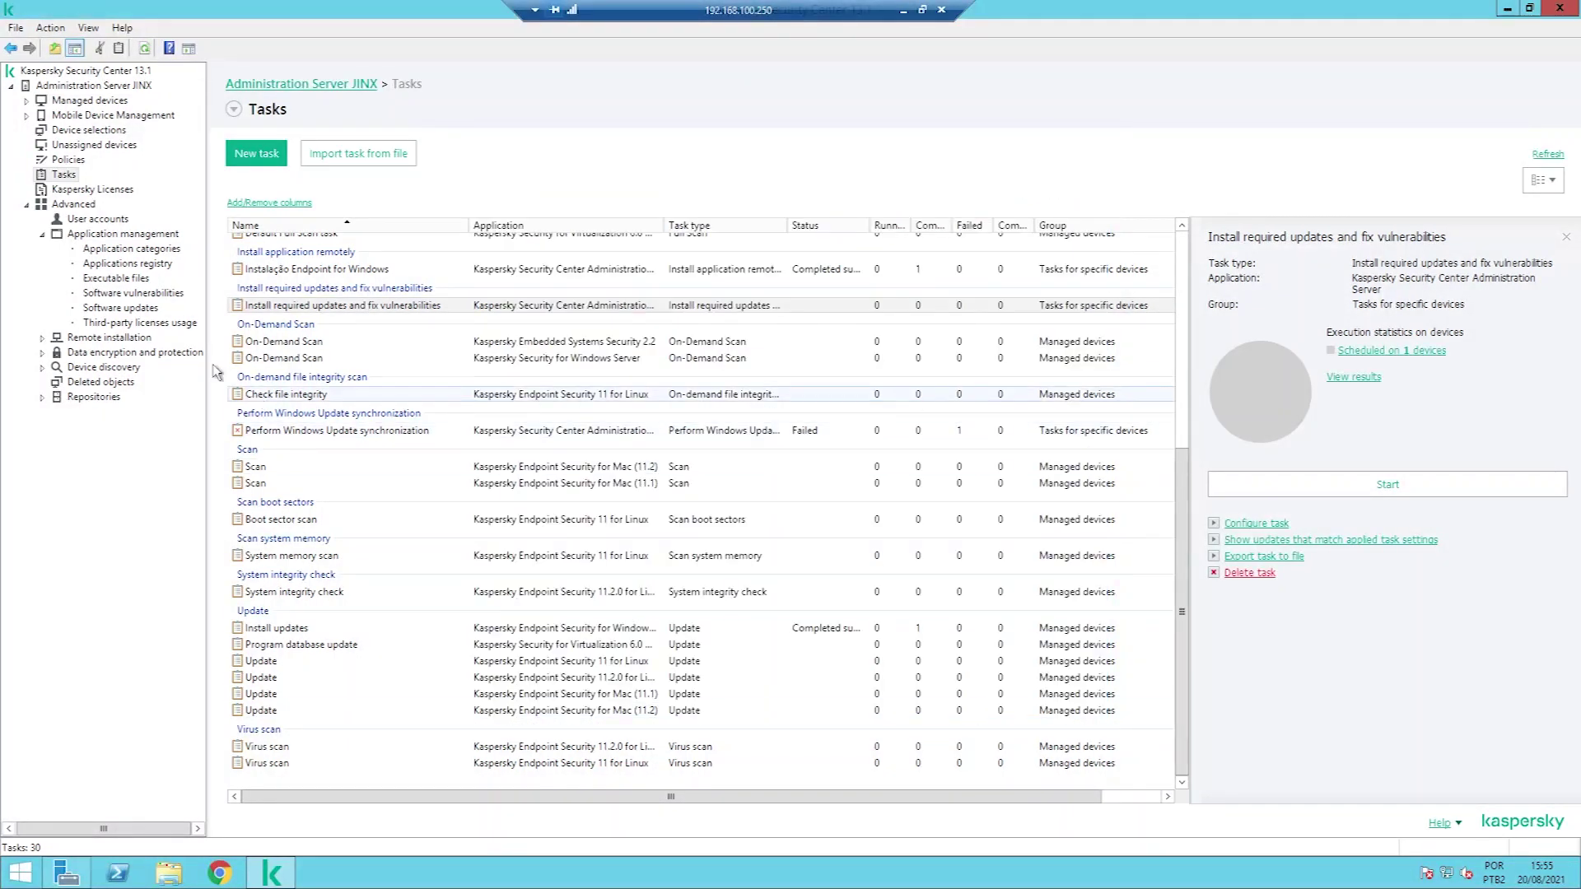
Start a new remote installation package for a specified executable file and name it Firefox
{"action": "left_click", "coordinate": [128, 312]}
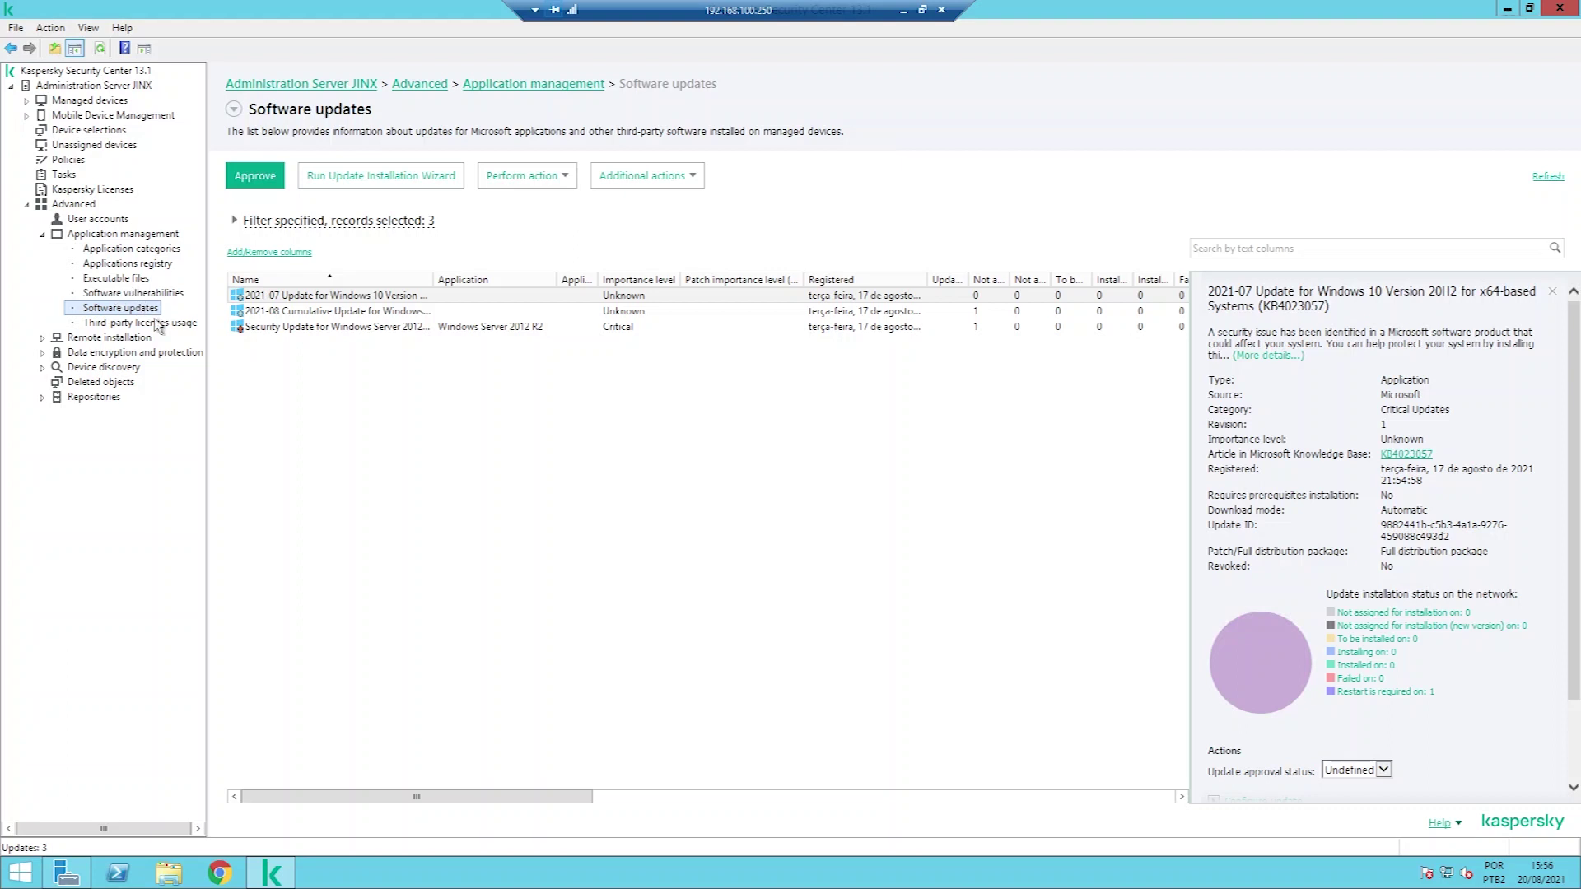
{"action": "left_click", "coordinate": [43, 338]}
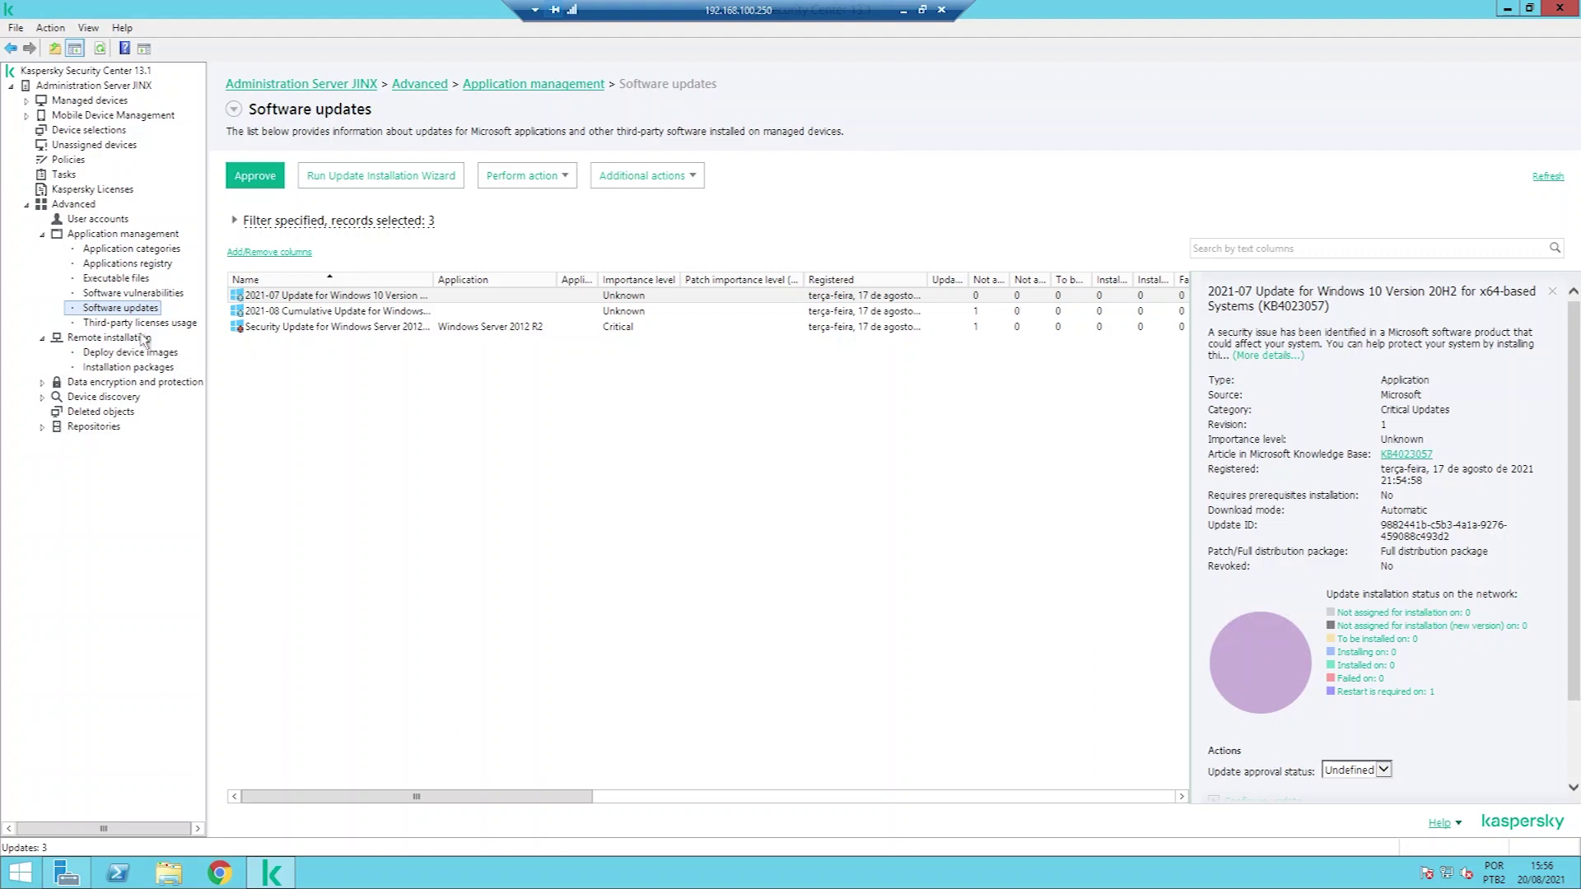
{"action": "left_click", "coordinate": [115, 365]}
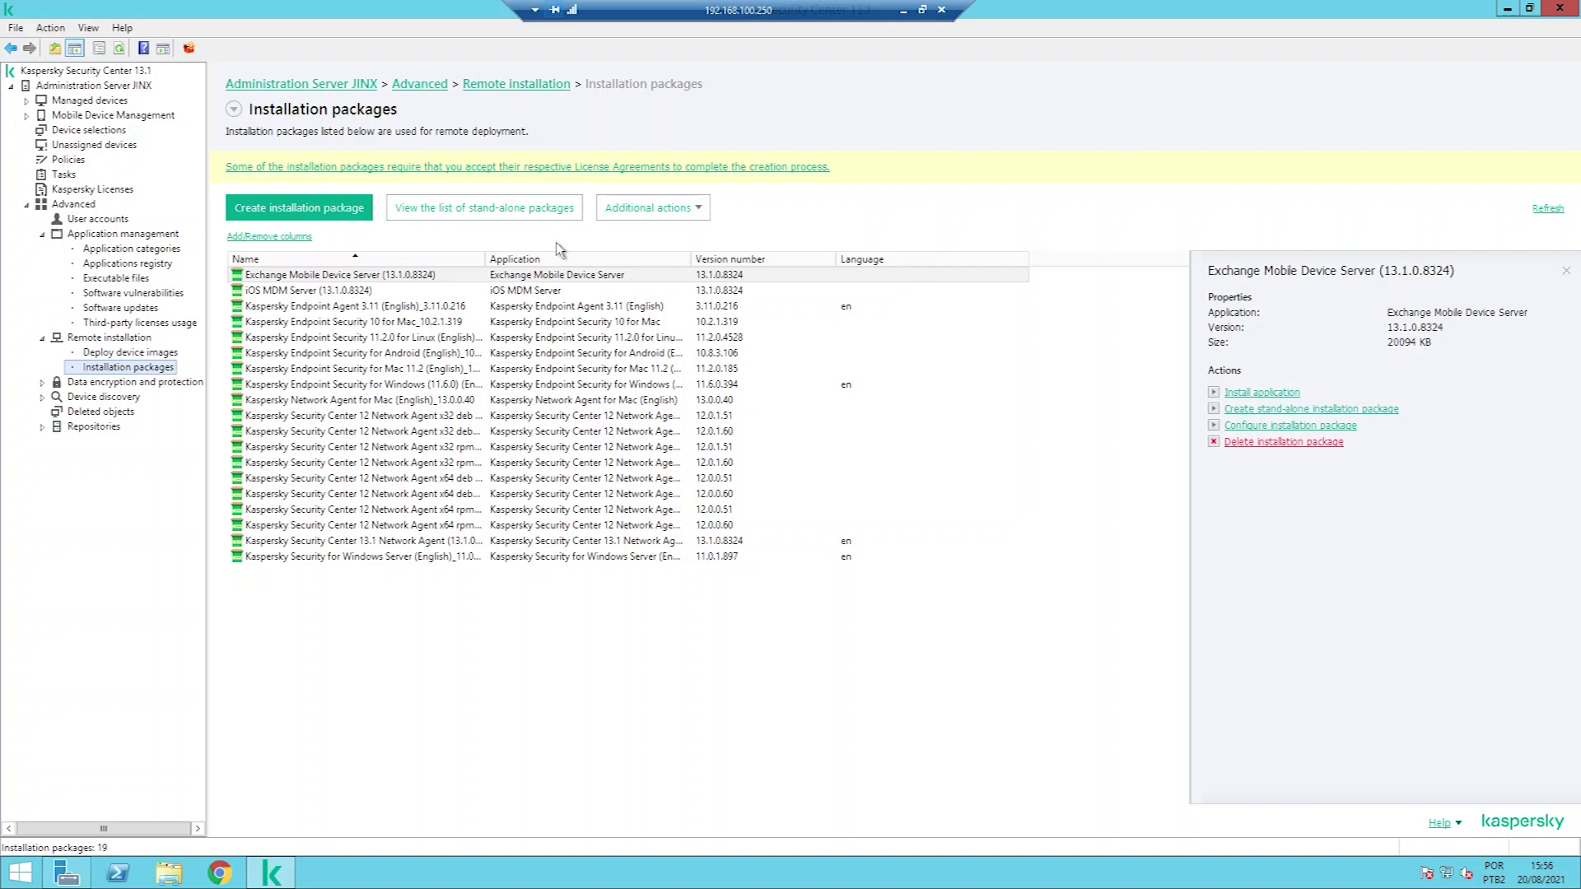
{"action": "right_click", "coordinate": [411, 632]}
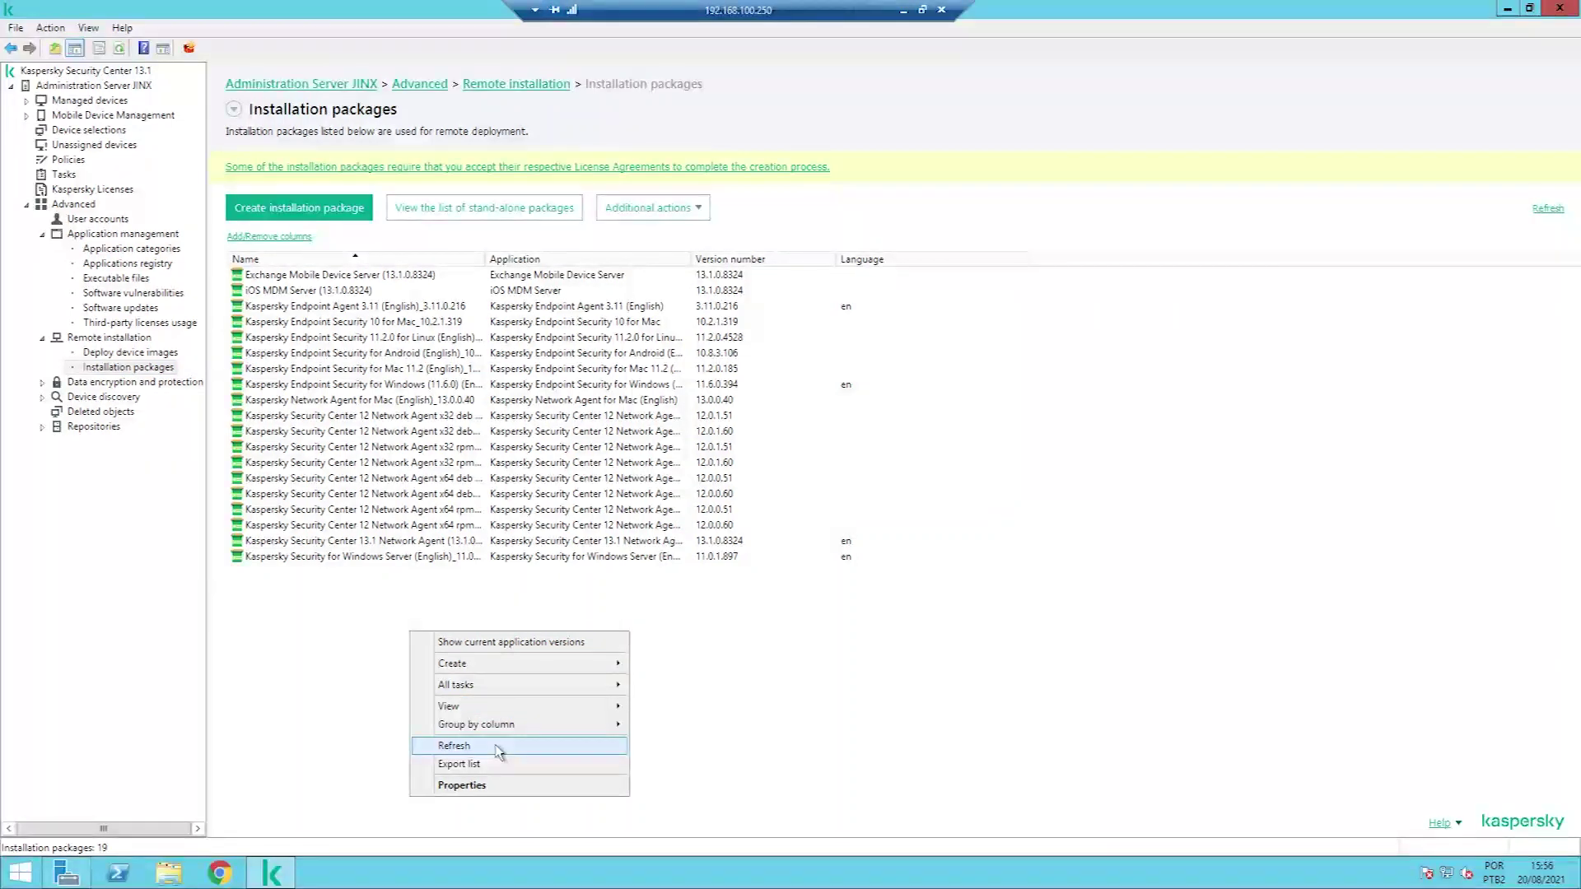
{"action": "mouse_move", "coordinate": [499, 665]}
{"action": "left_click", "coordinate": [669, 662]}
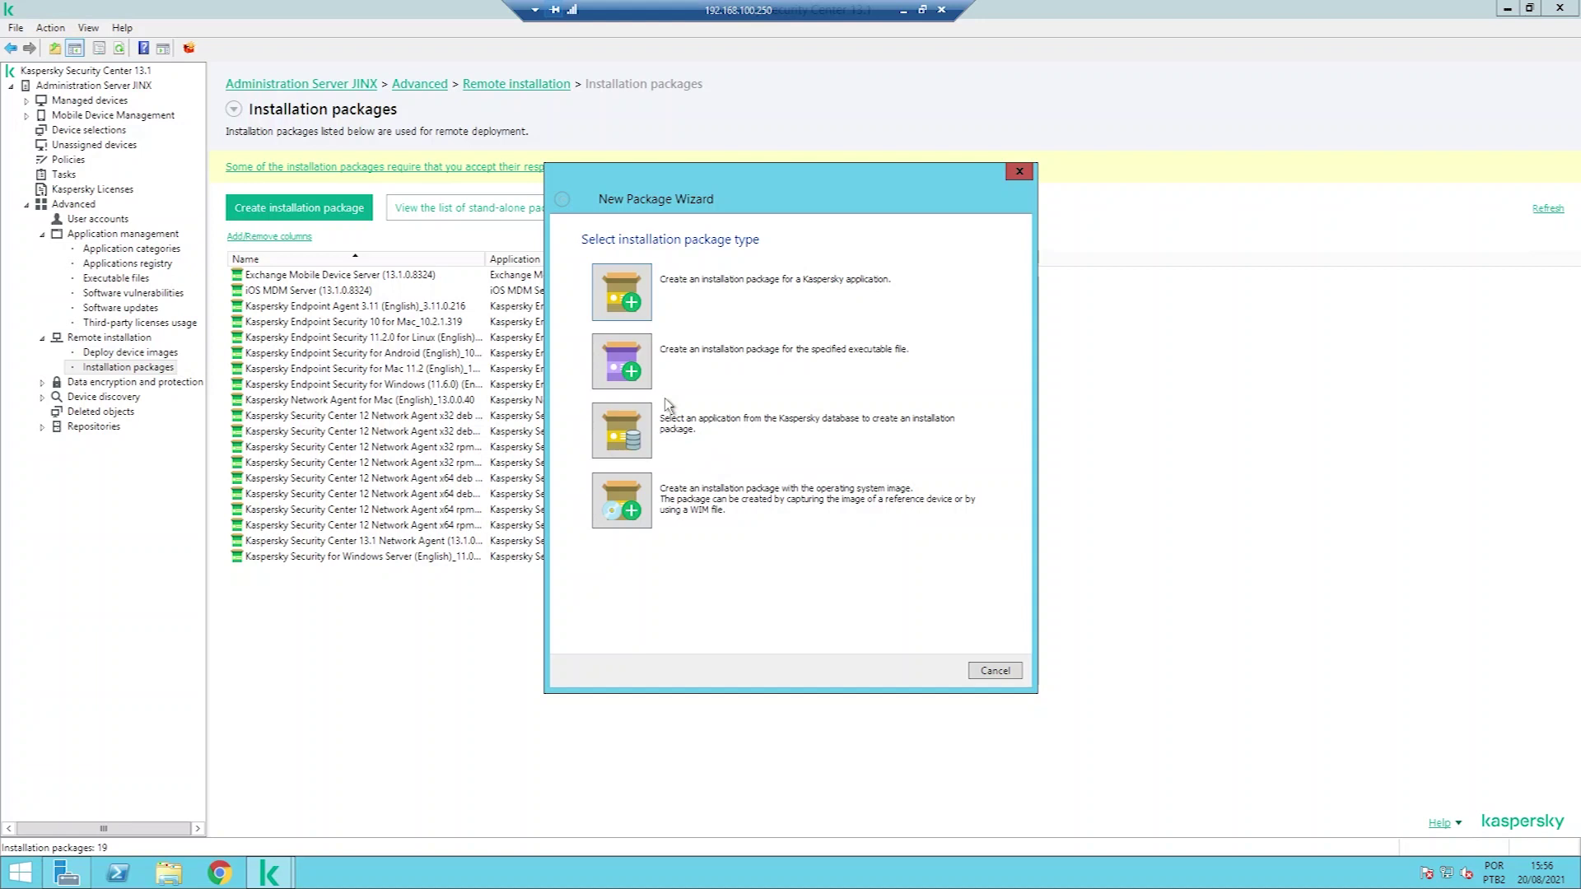
{"action": "left_click", "coordinate": [621, 369]}
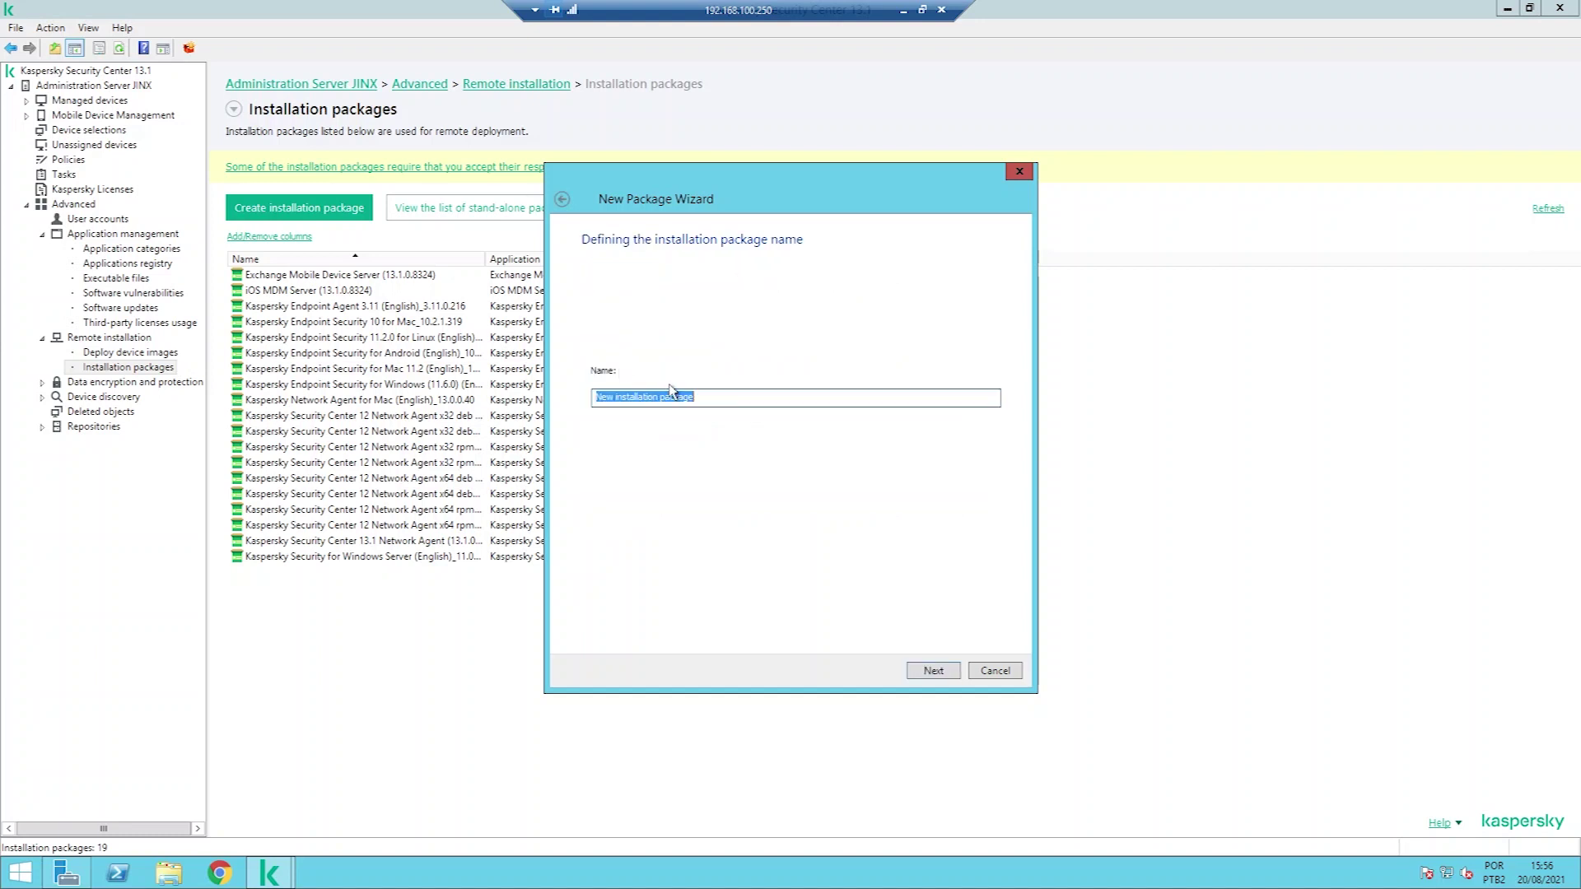
{"action": "type", "text": "Firefox"}
{"action": "left_click", "coordinate": [954, 672]}
Use Firefox Installer from the Downloads folder as the distribution package, keep the default options, and finish creating the package
{"action": "left_click", "coordinate": [955, 305]}
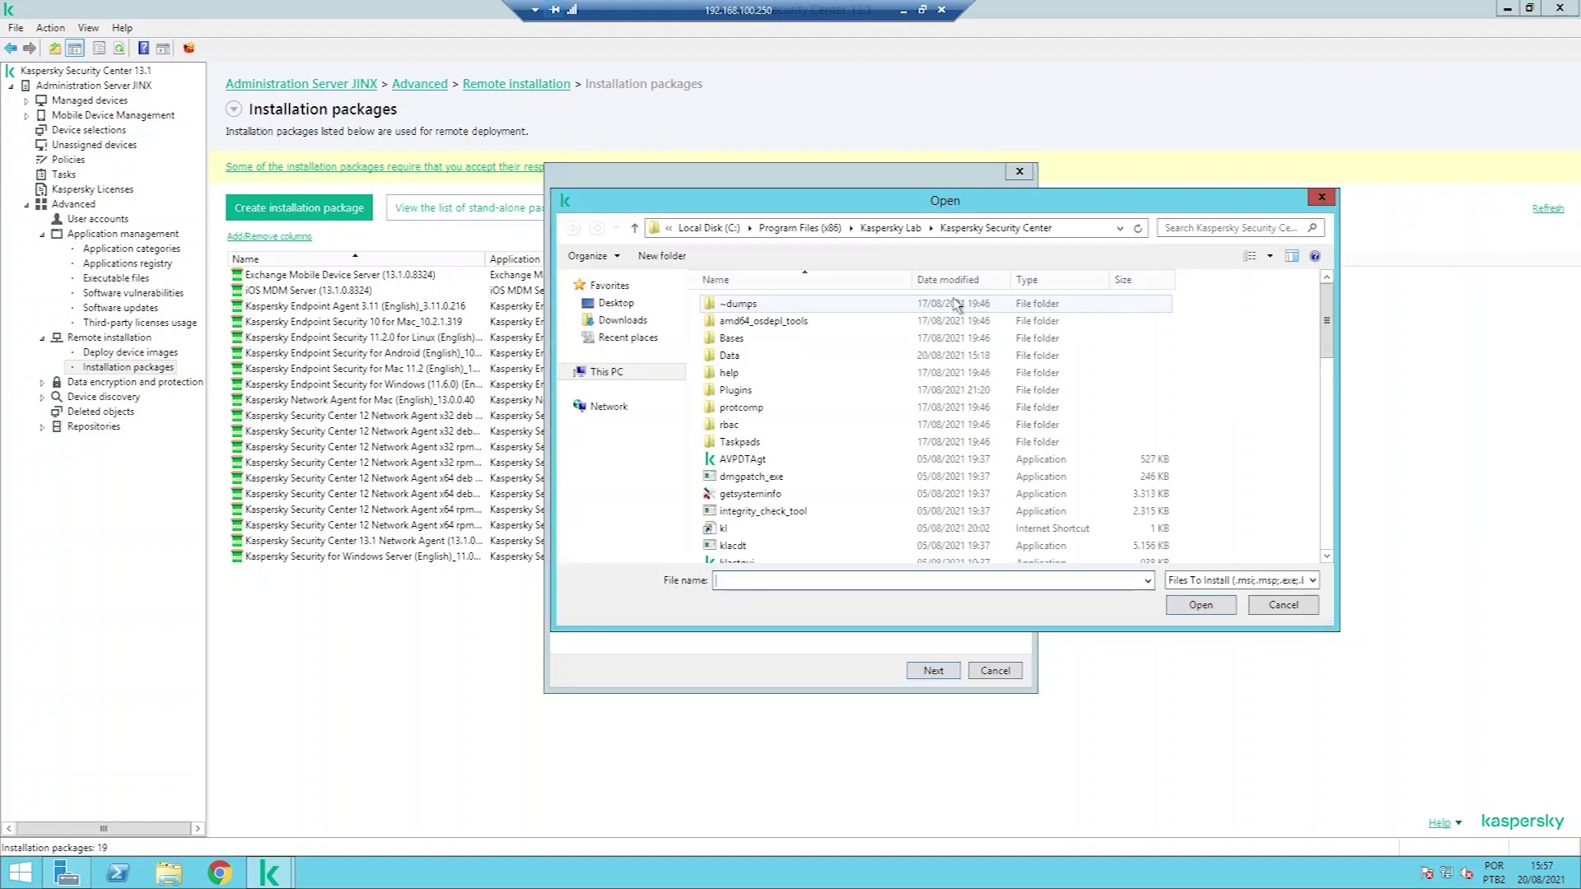
{"action": "left_click", "coordinate": [614, 320]}
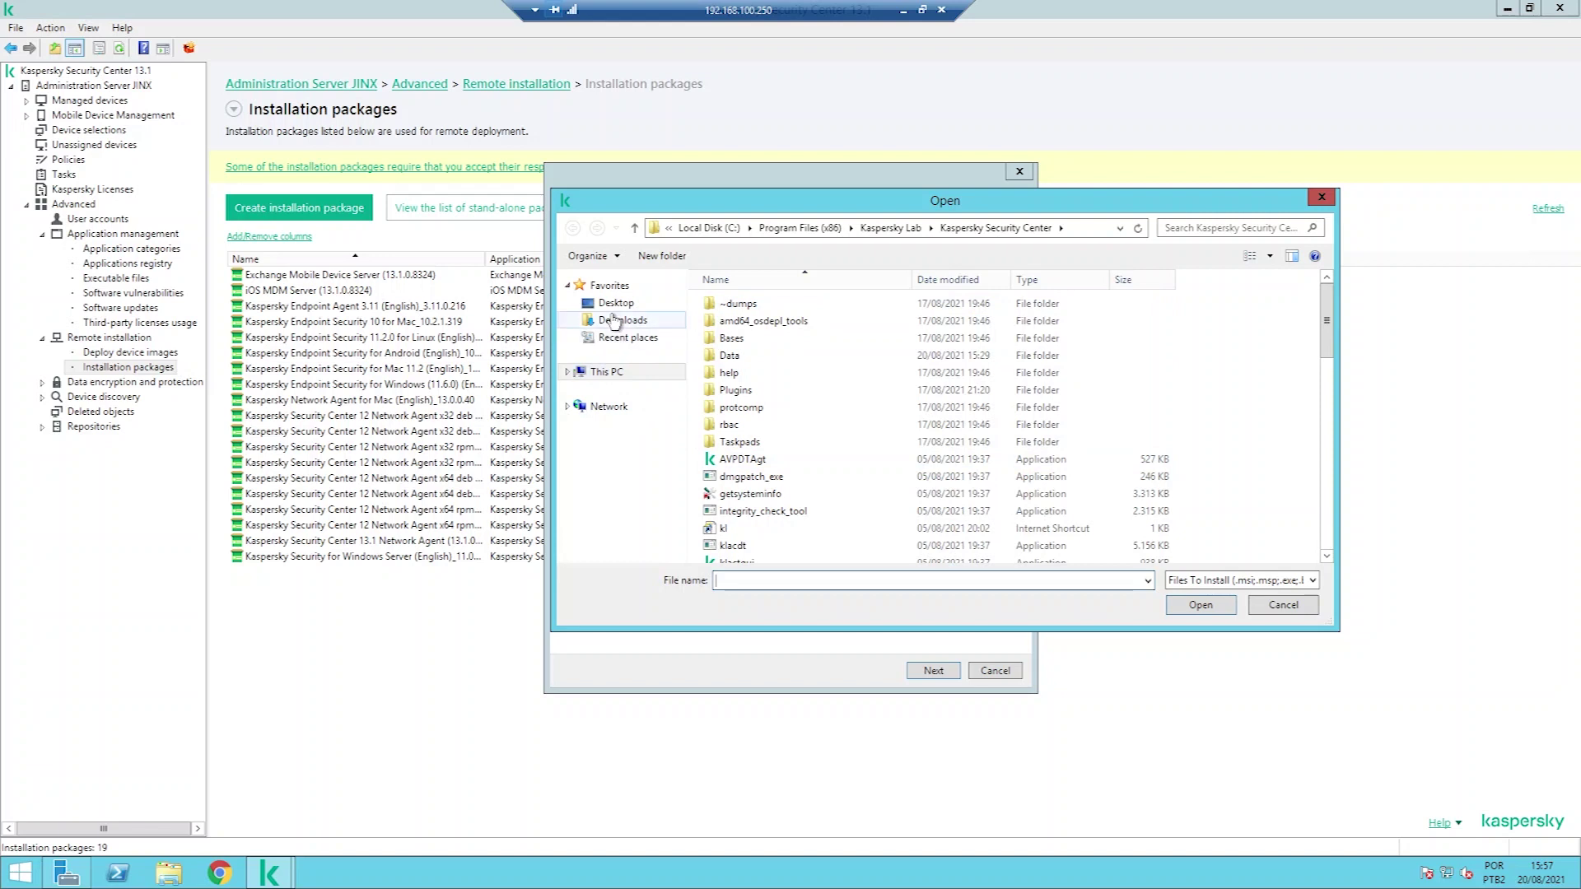
{"action": "left_click", "coordinate": [745, 305]}
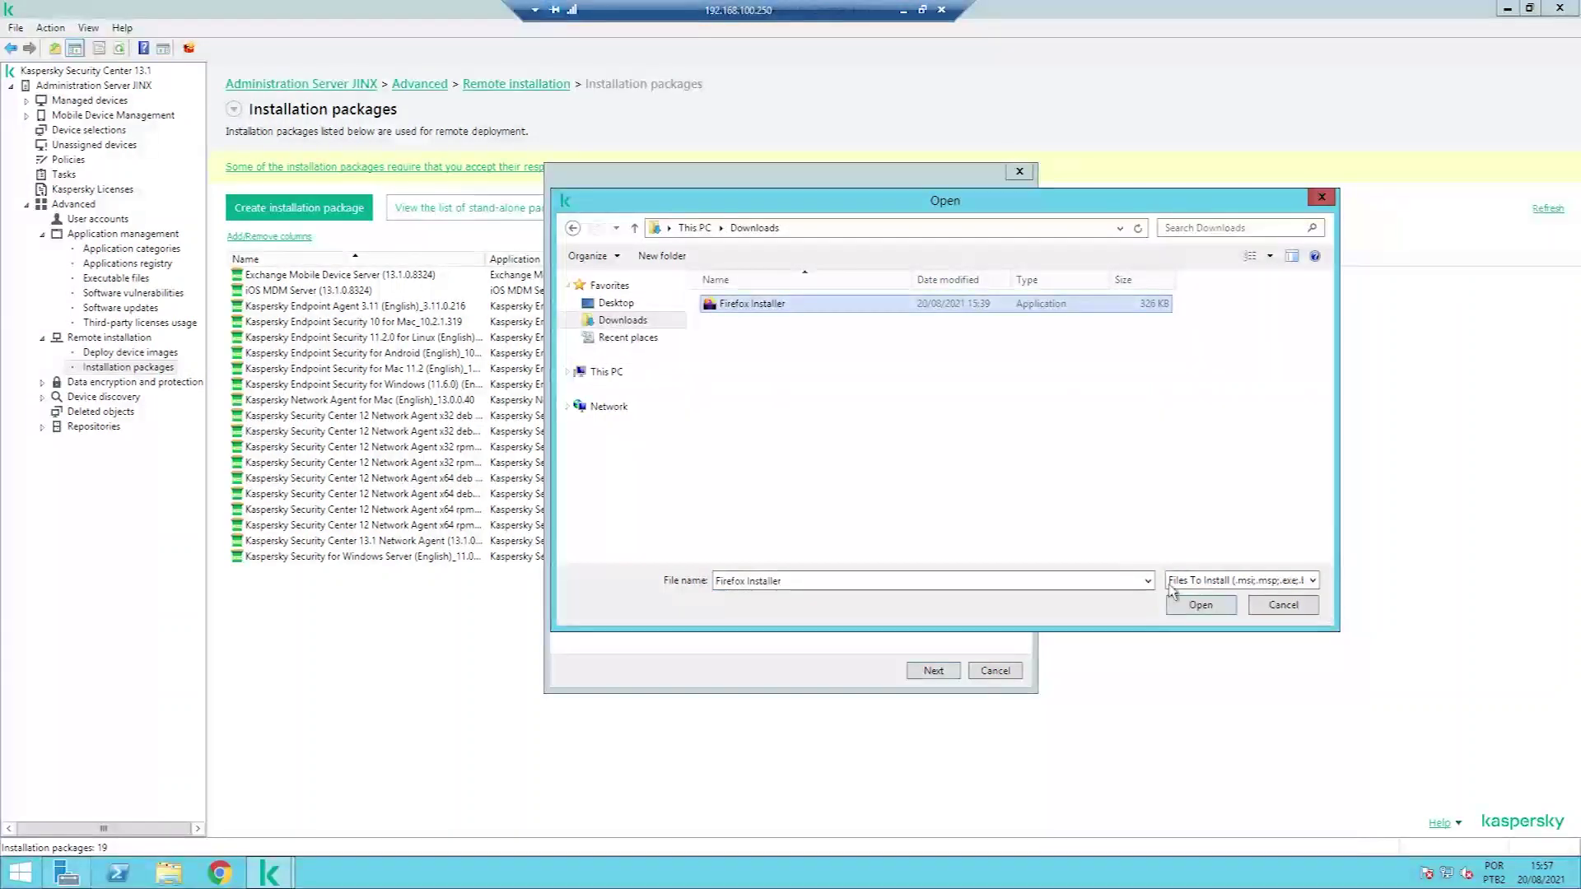
{"action": "left_click", "coordinate": [1186, 606]}
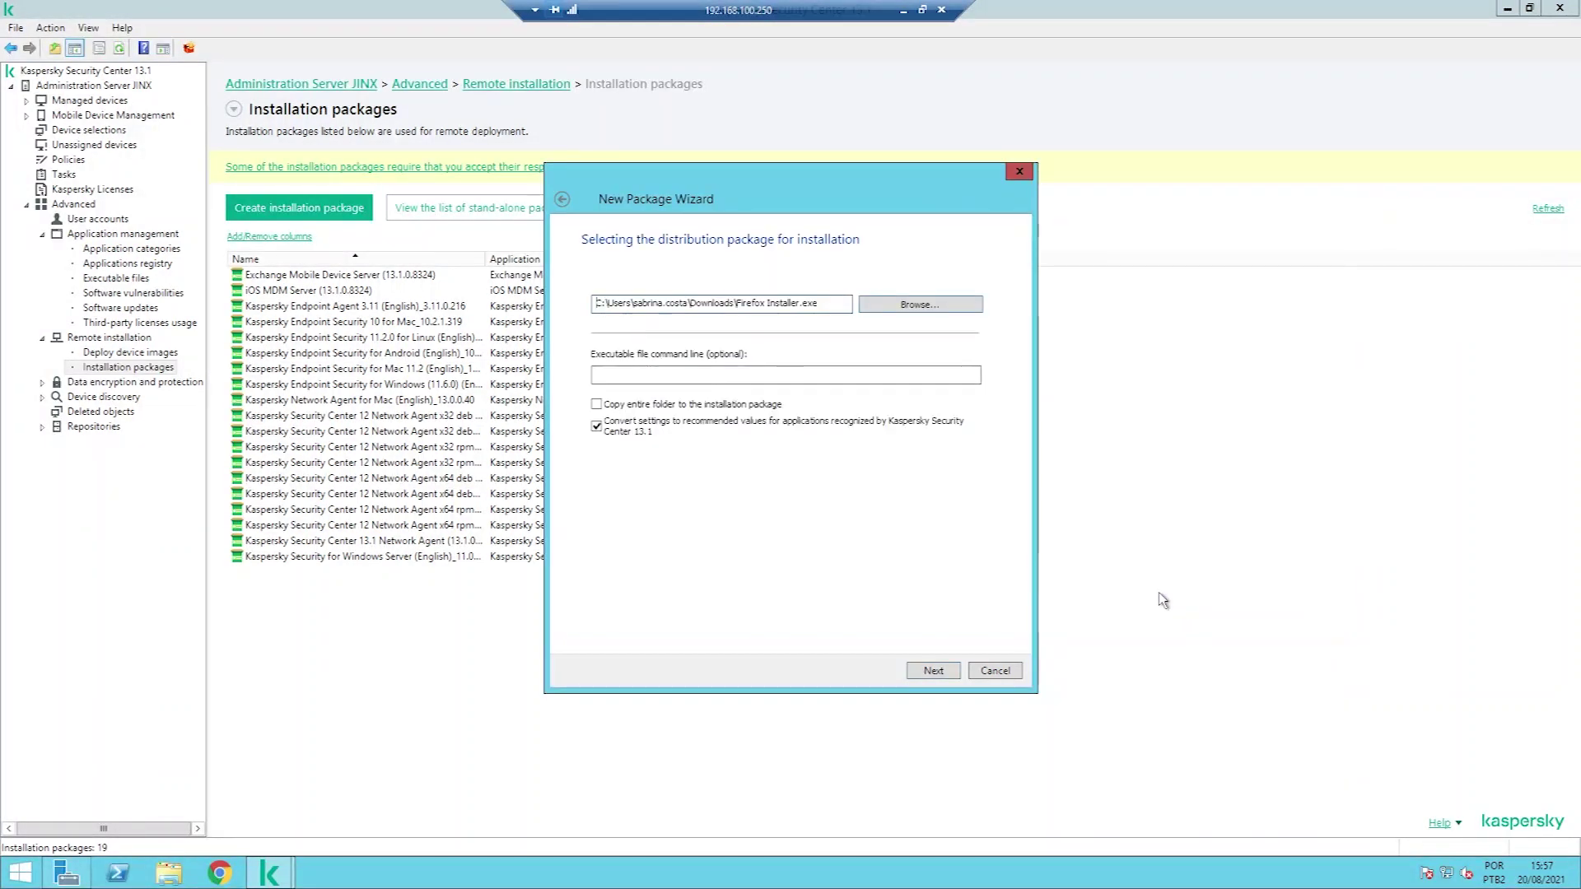
{"action": "left_click", "coordinate": [937, 669]}
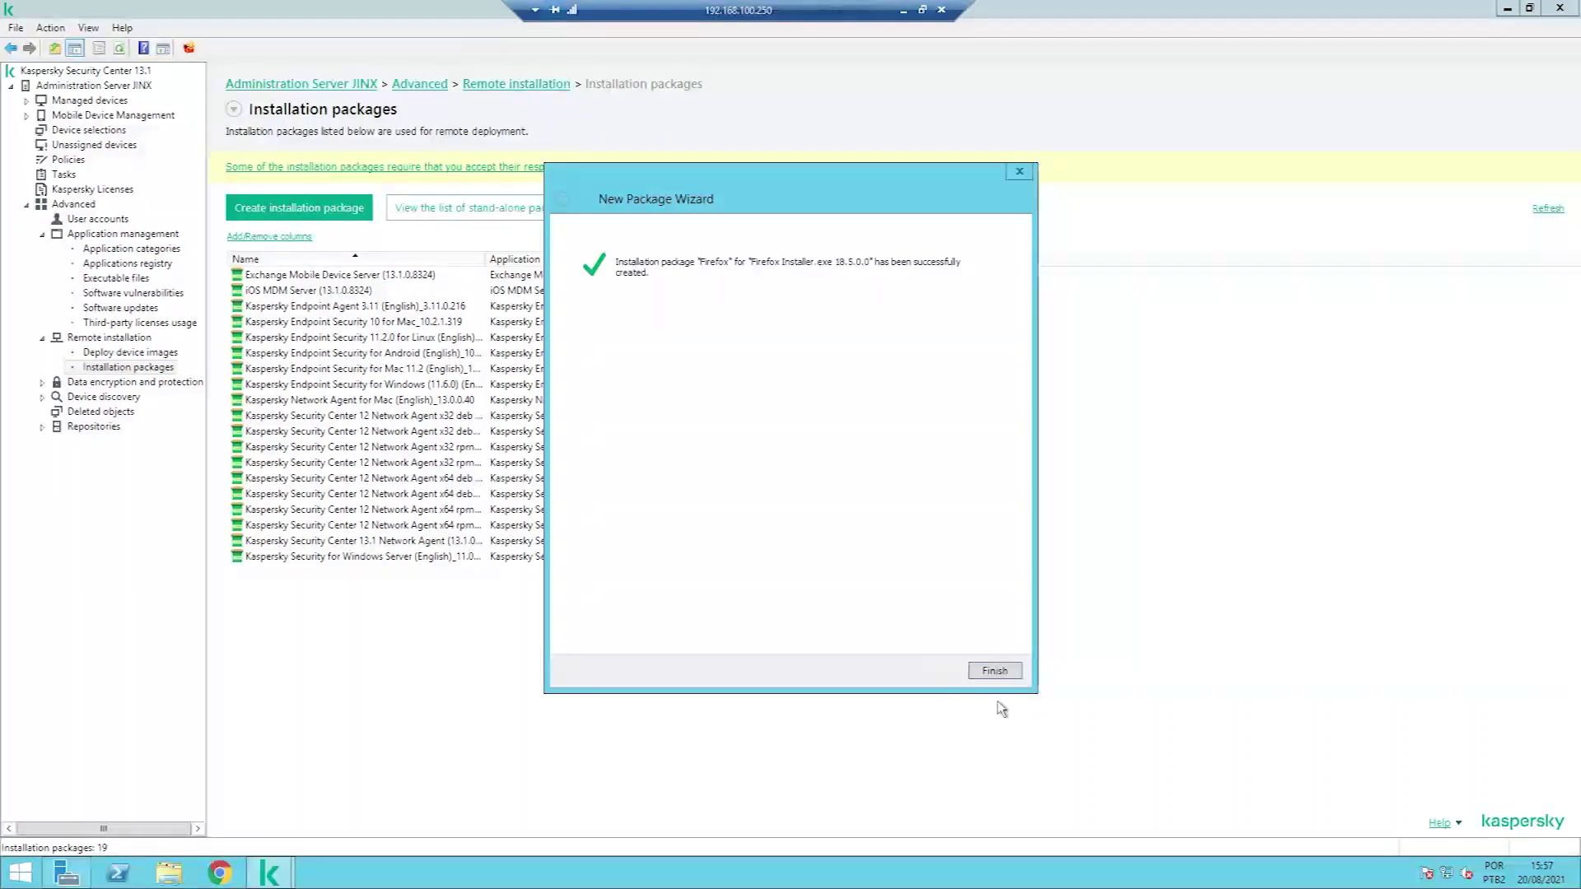
{"action": "left_click", "coordinate": [986, 672]}
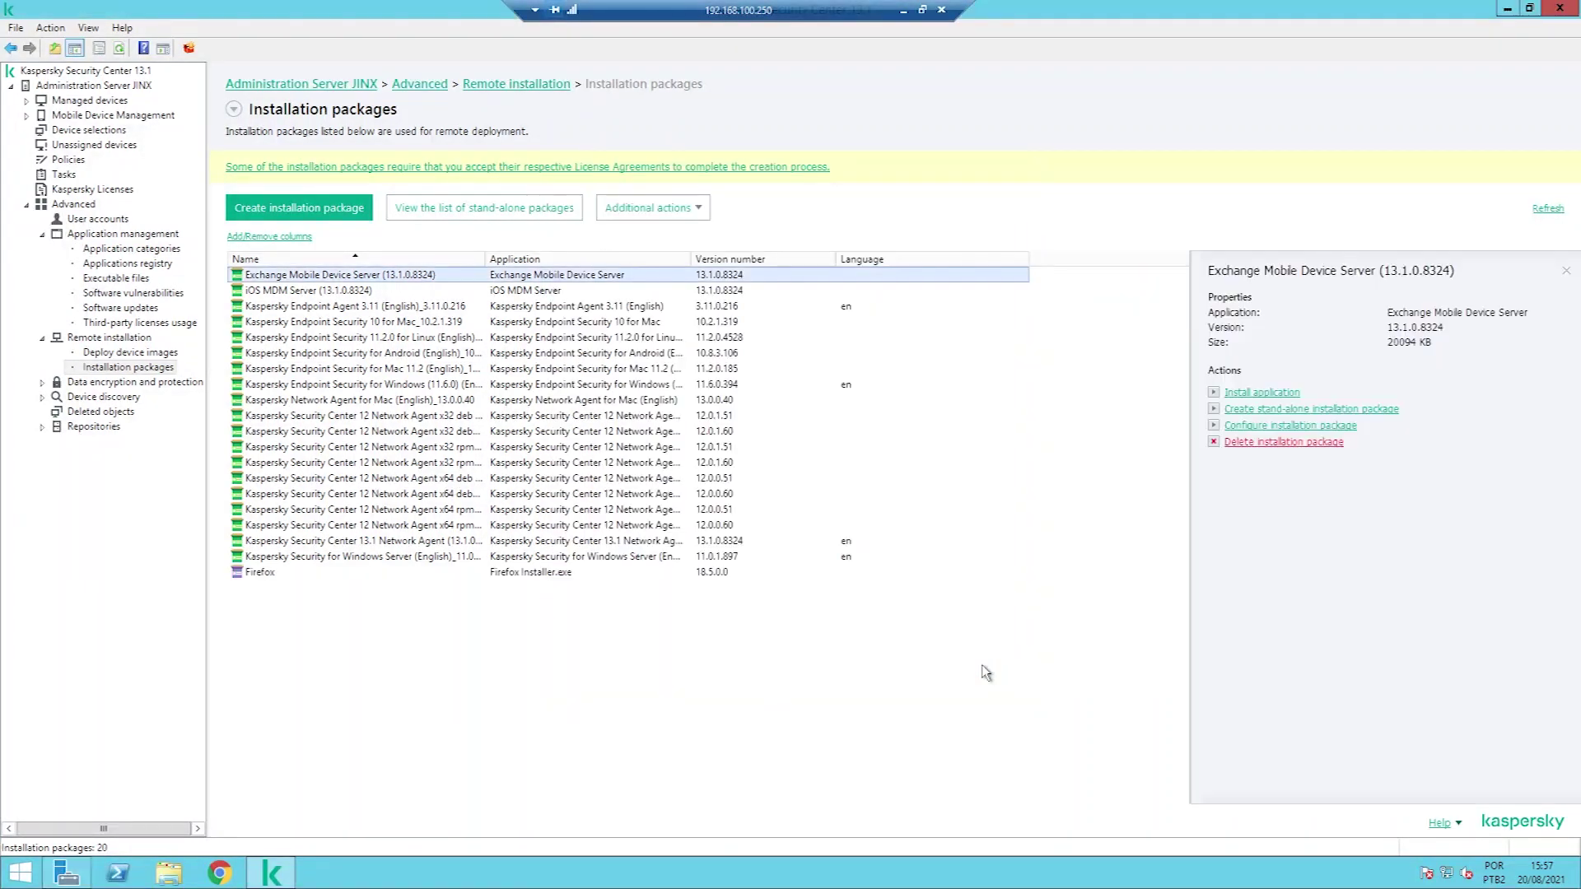
Start a remote installation of the Firefox package on the LAB group of managed devices
{"action": "left_click", "coordinate": [292, 573]}
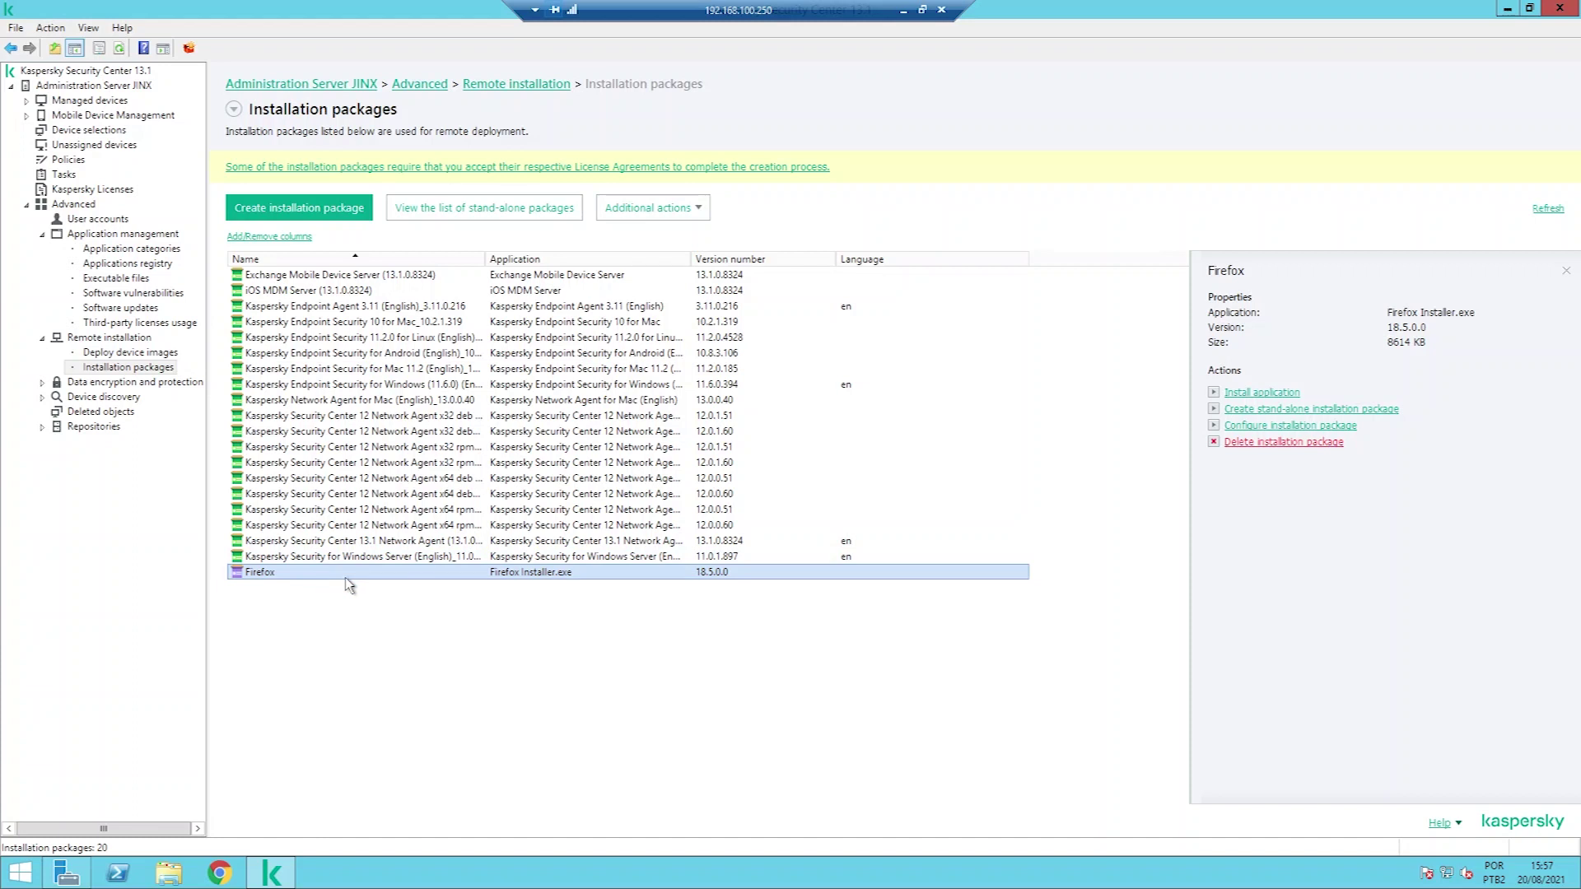
{"action": "right_click", "coordinate": [309, 577]}
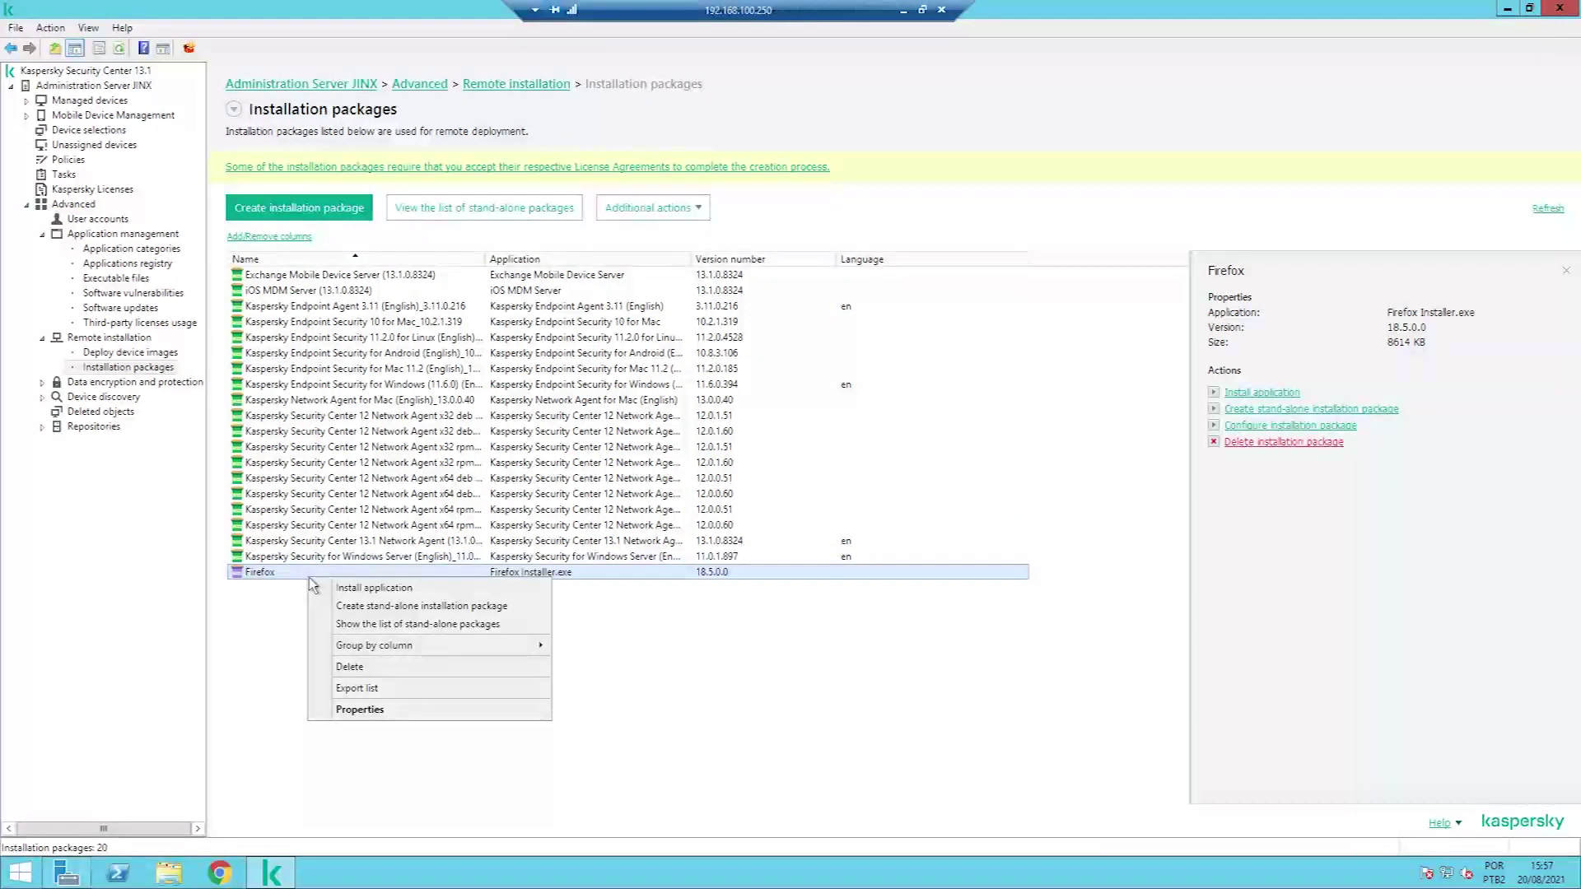
{"action": "left_click", "coordinate": [354, 590]}
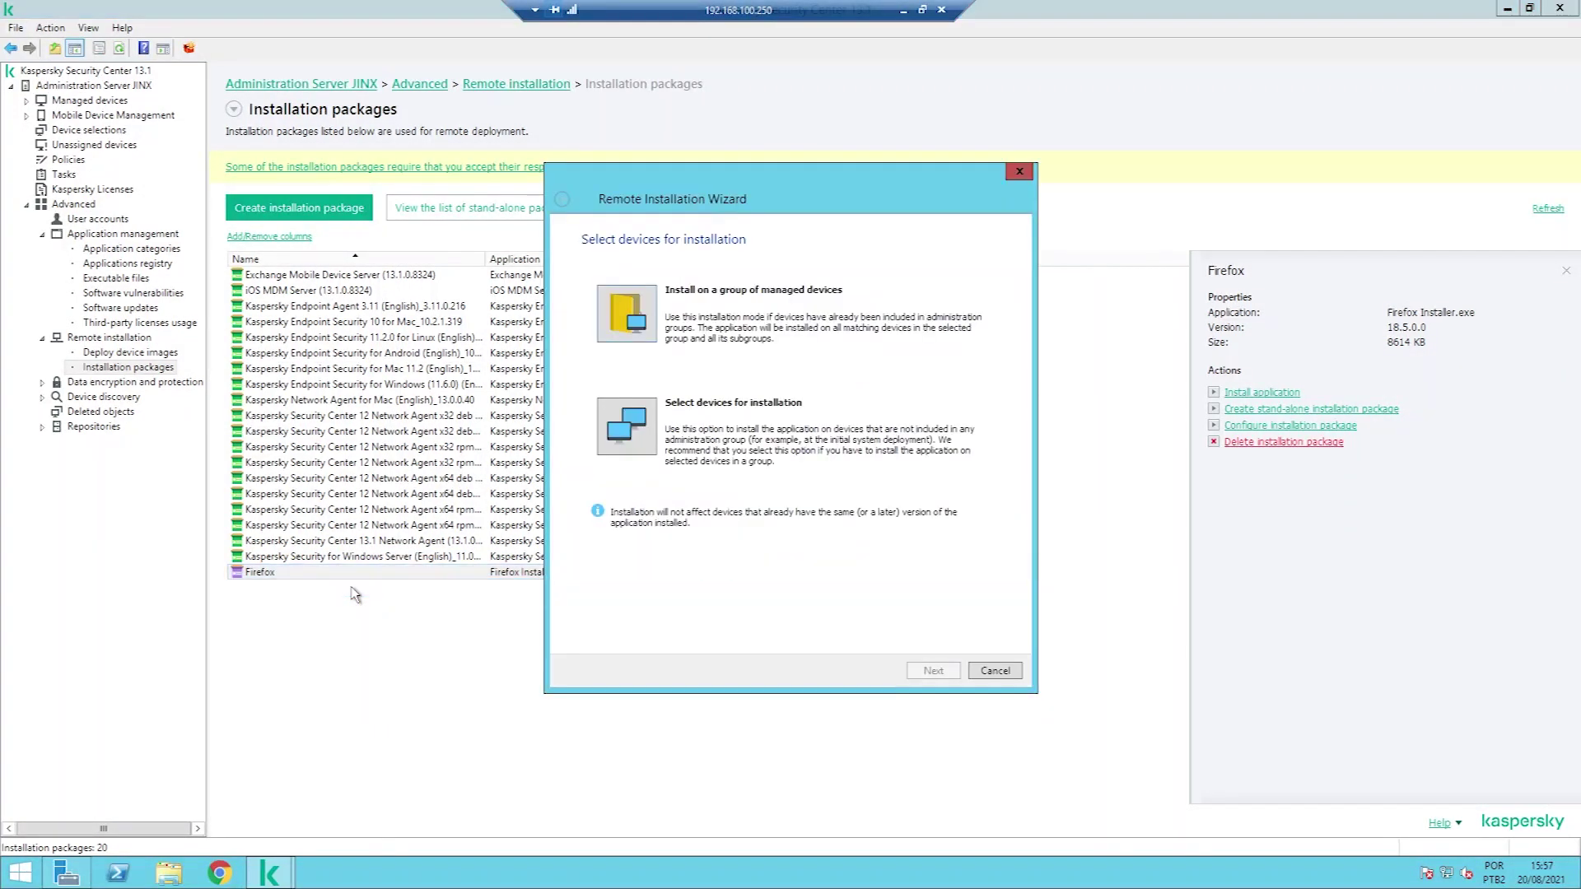
{"action": "left_click", "coordinate": [629, 326]}
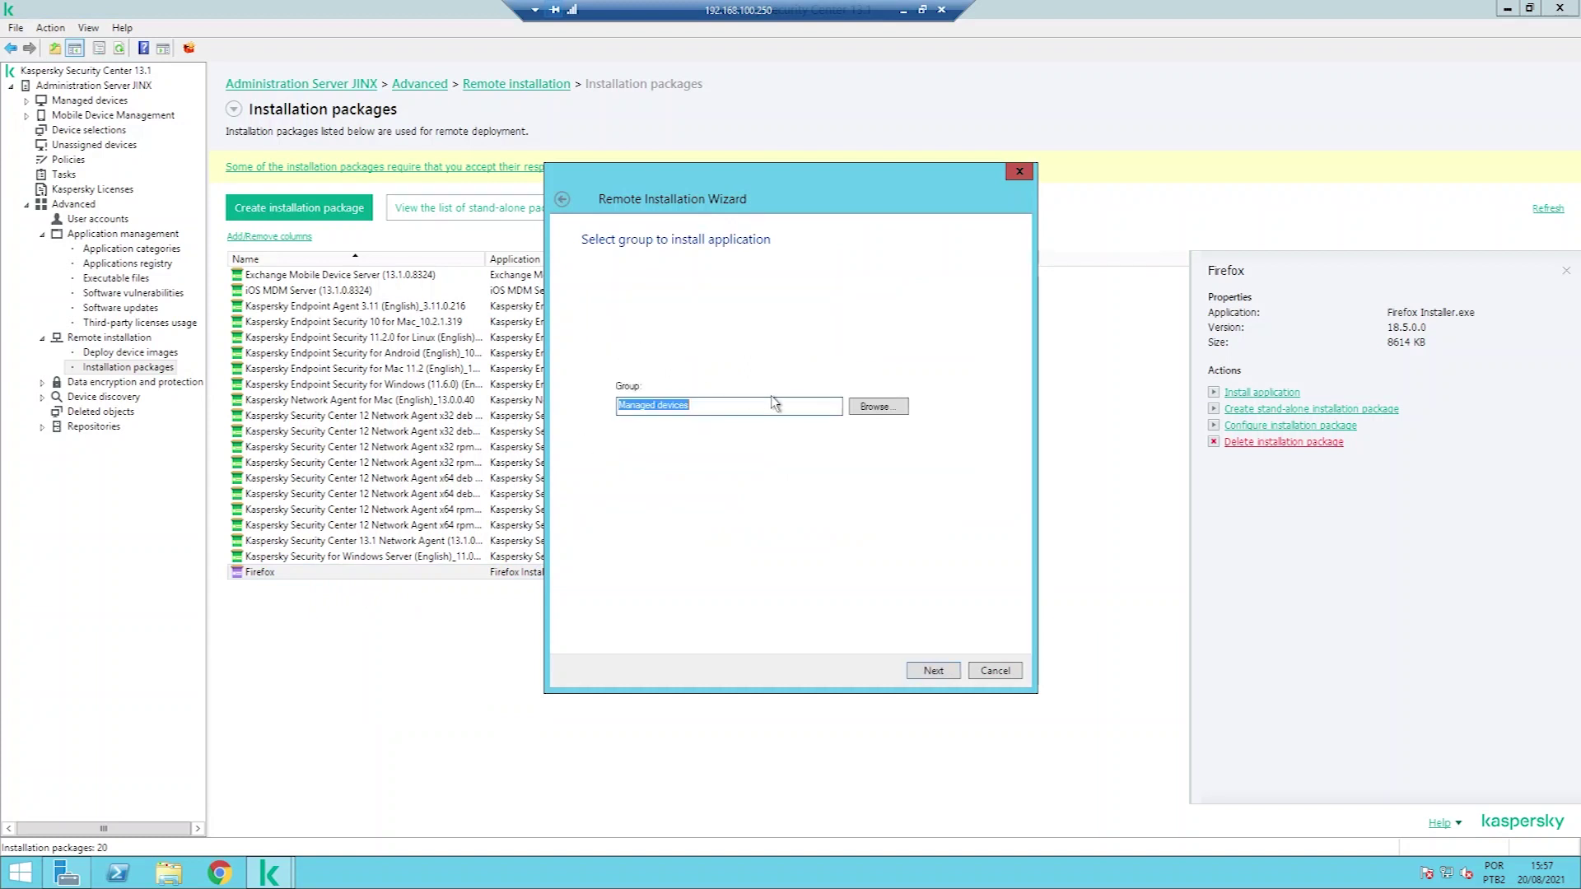
{"action": "left_click", "coordinate": [860, 412]}
{"action": "left_click", "coordinate": [637, 290]}
{"action": "left_click", "coordinate": [684, 303]}
{"action": "left_click", "coordinate": [863, 587]}
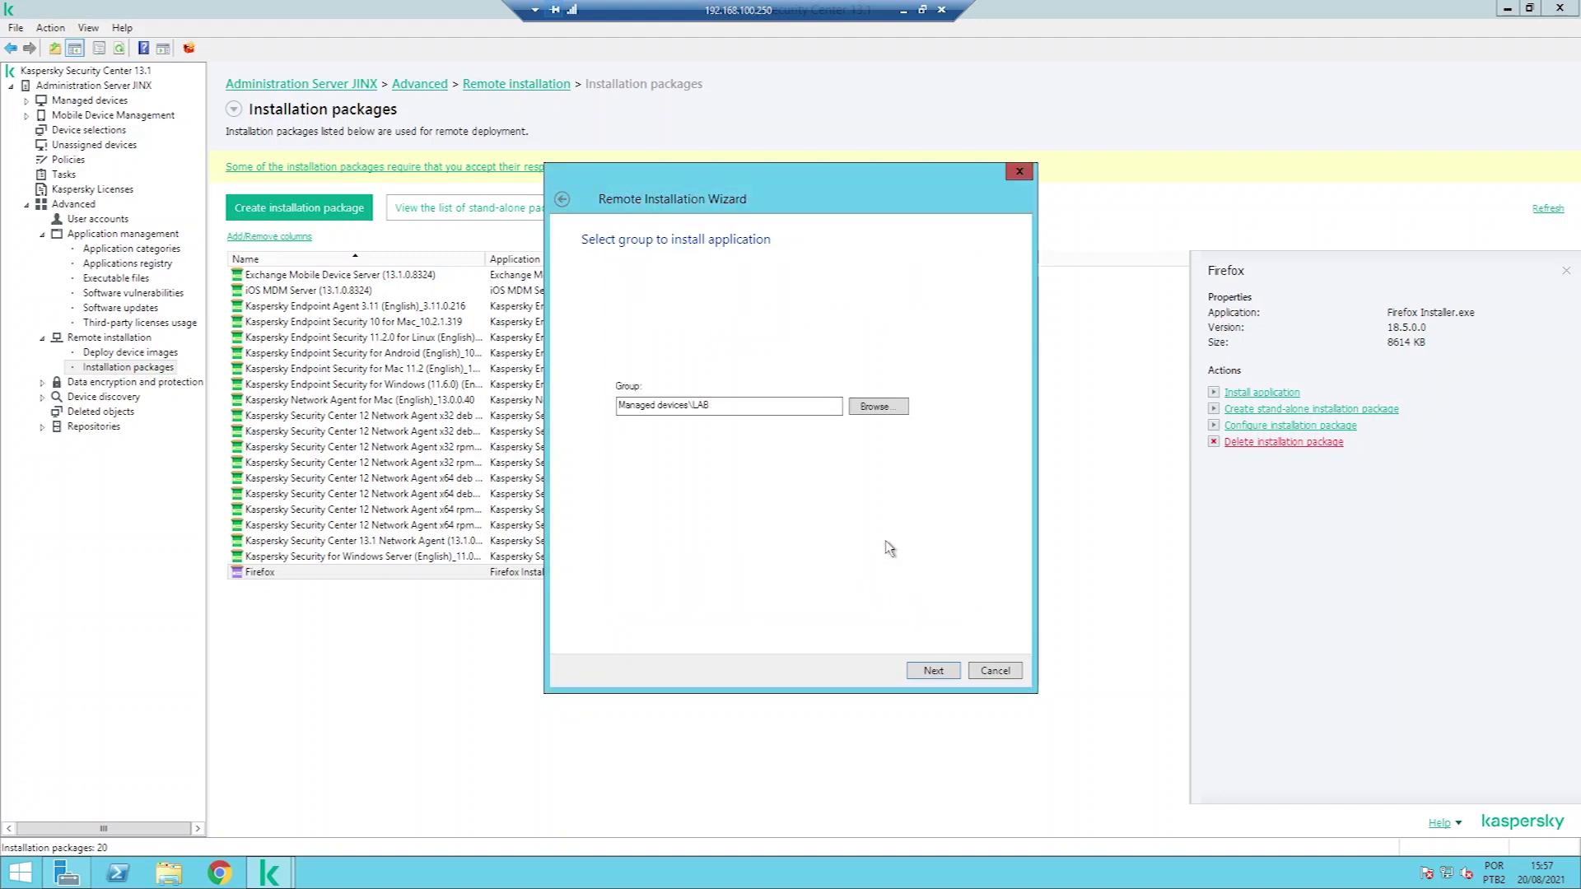
{"action": "left_click", "coordinate": [955, 674]}
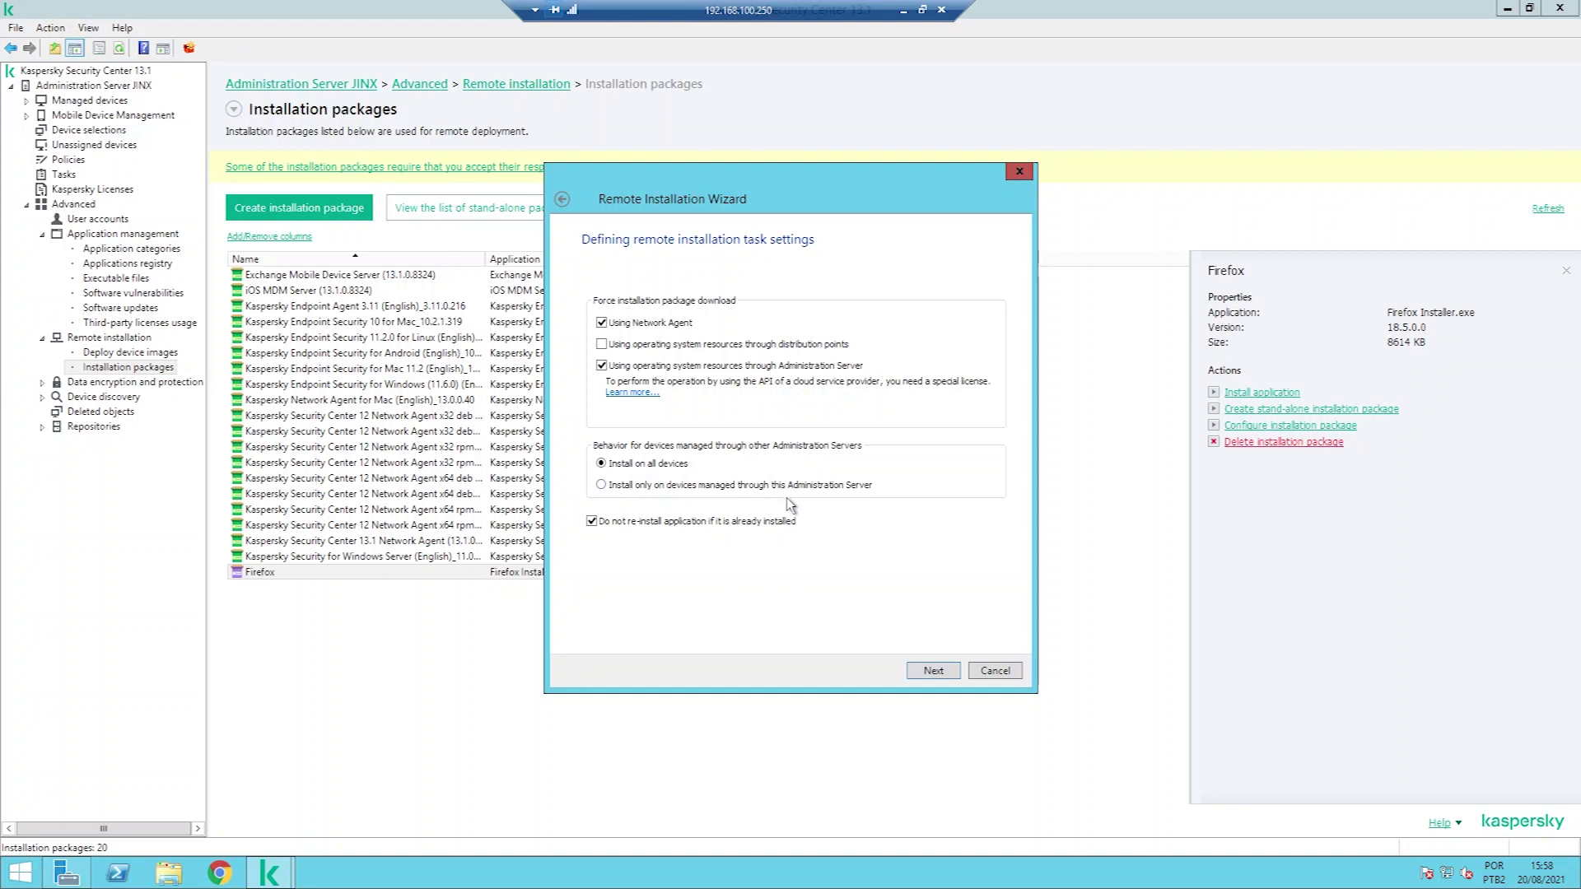
Limit installation to devices managed through this Administration Server, keep No account required, and start the deployment
{"action": "left_click", "coordinate": [673, 488]}
{"action": "left_click", "coordinate": [939, 669]}
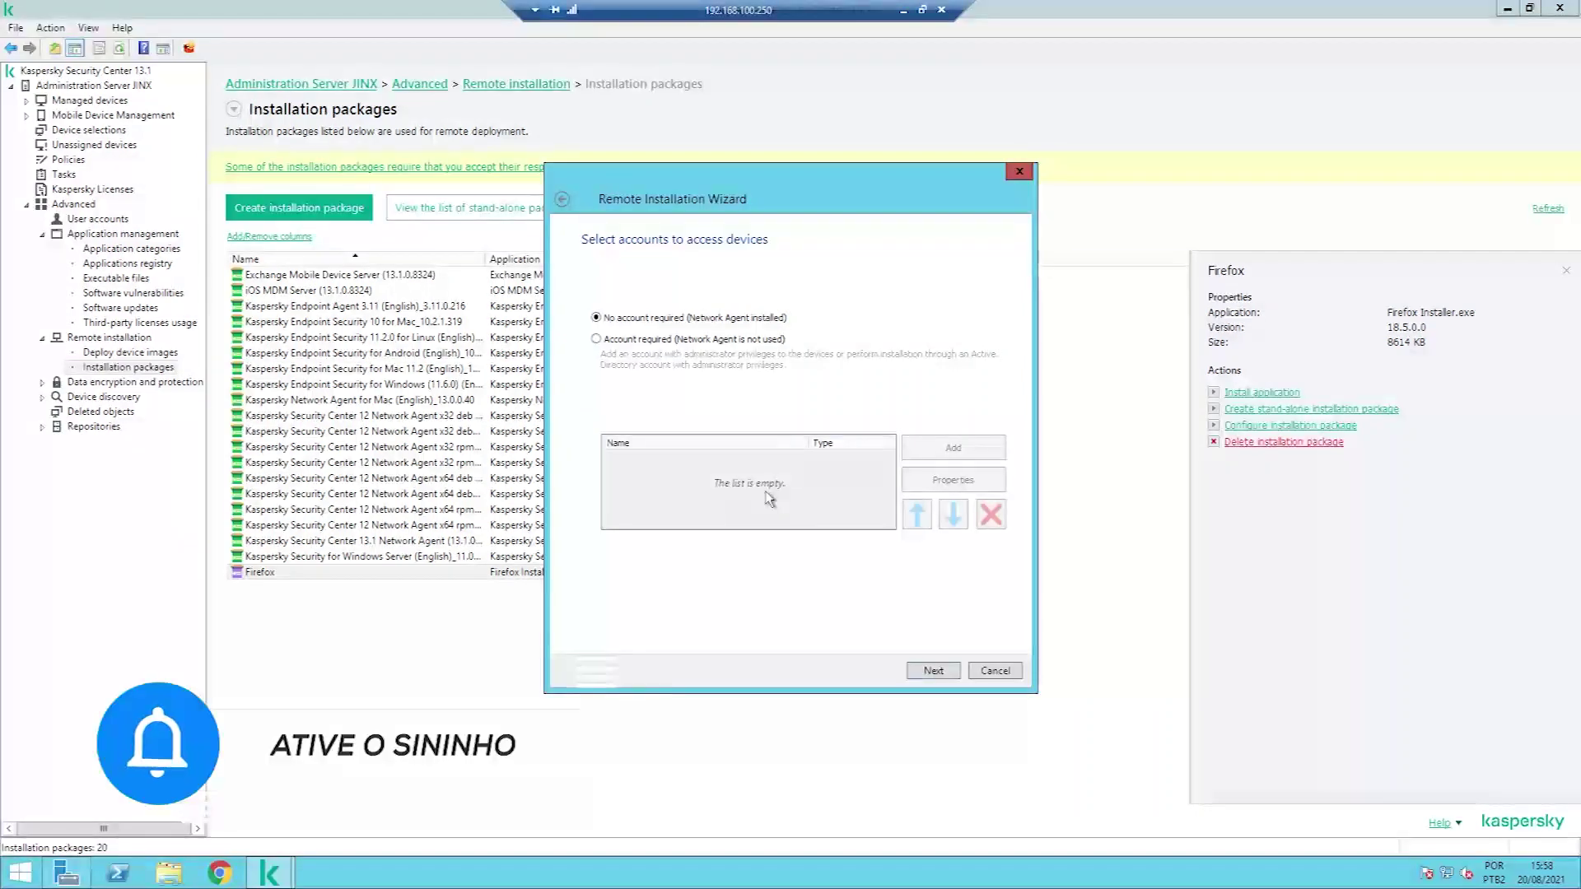
{"action": "left_click", "coordinate": [934, 672]}
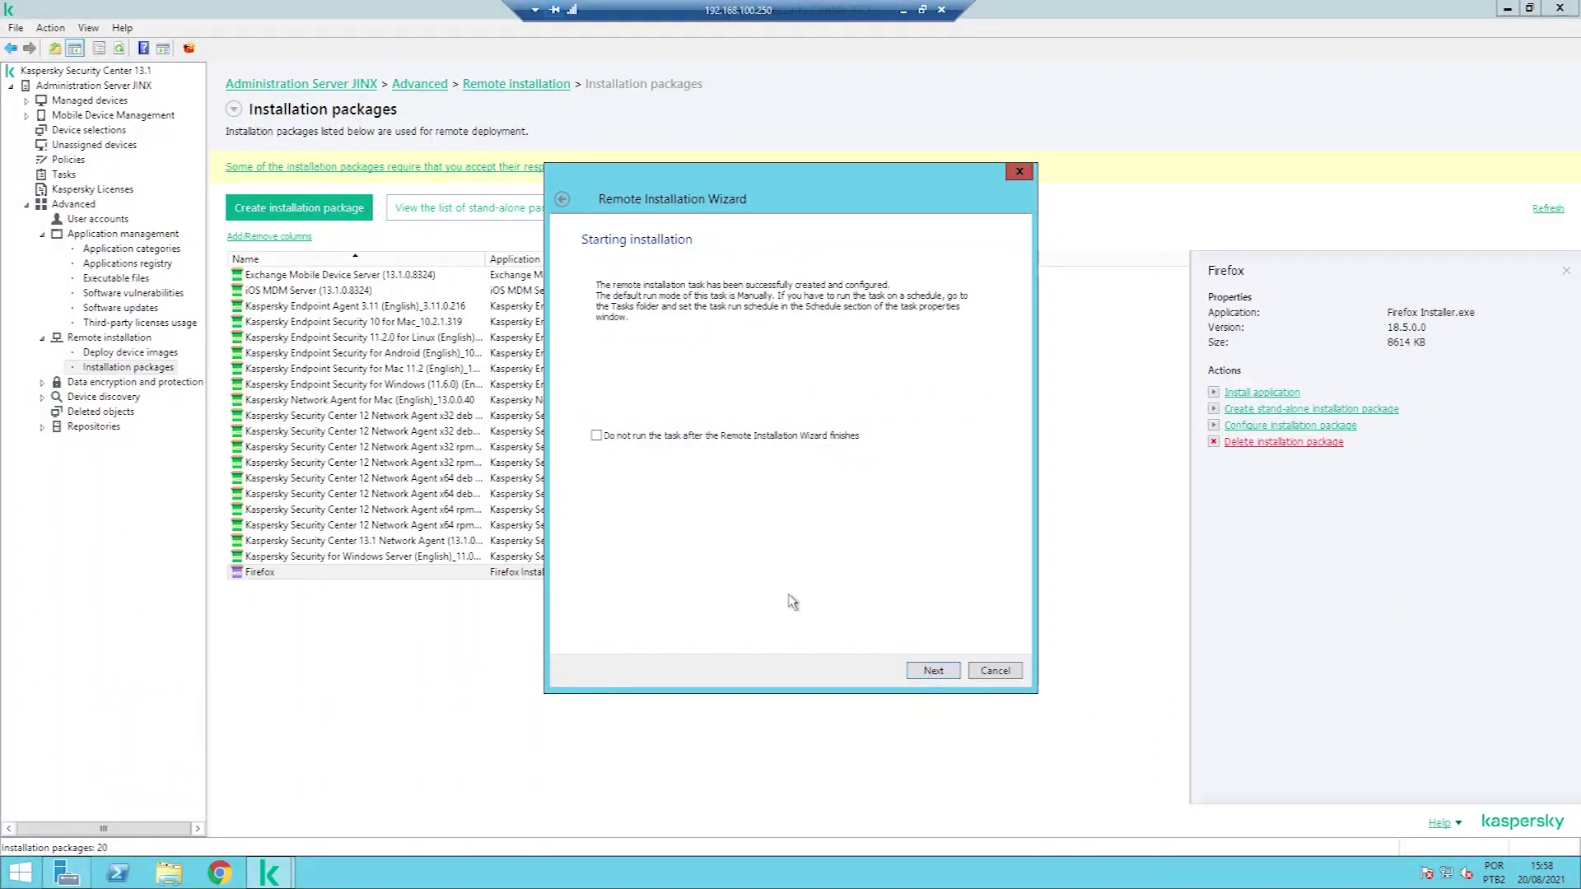
{"action": "left_click", "coordinate": [925, 671]}
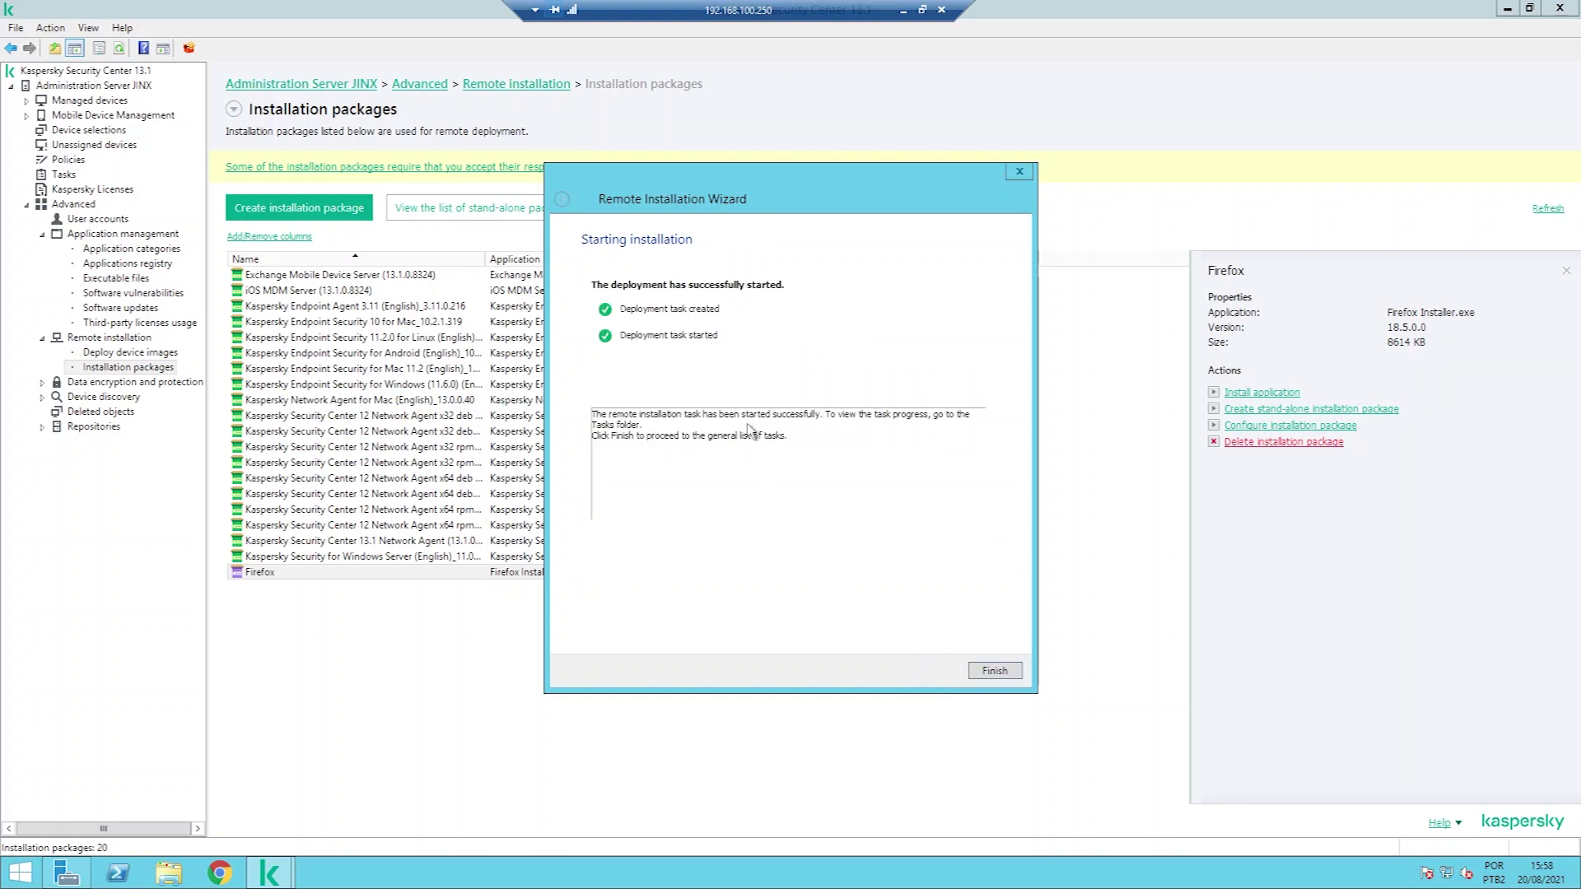
Finish the Remote Installation Wizard, examine the Deploy Firefox task's results and close them
{"action": "left_click", "coordinate": [988, 671]}
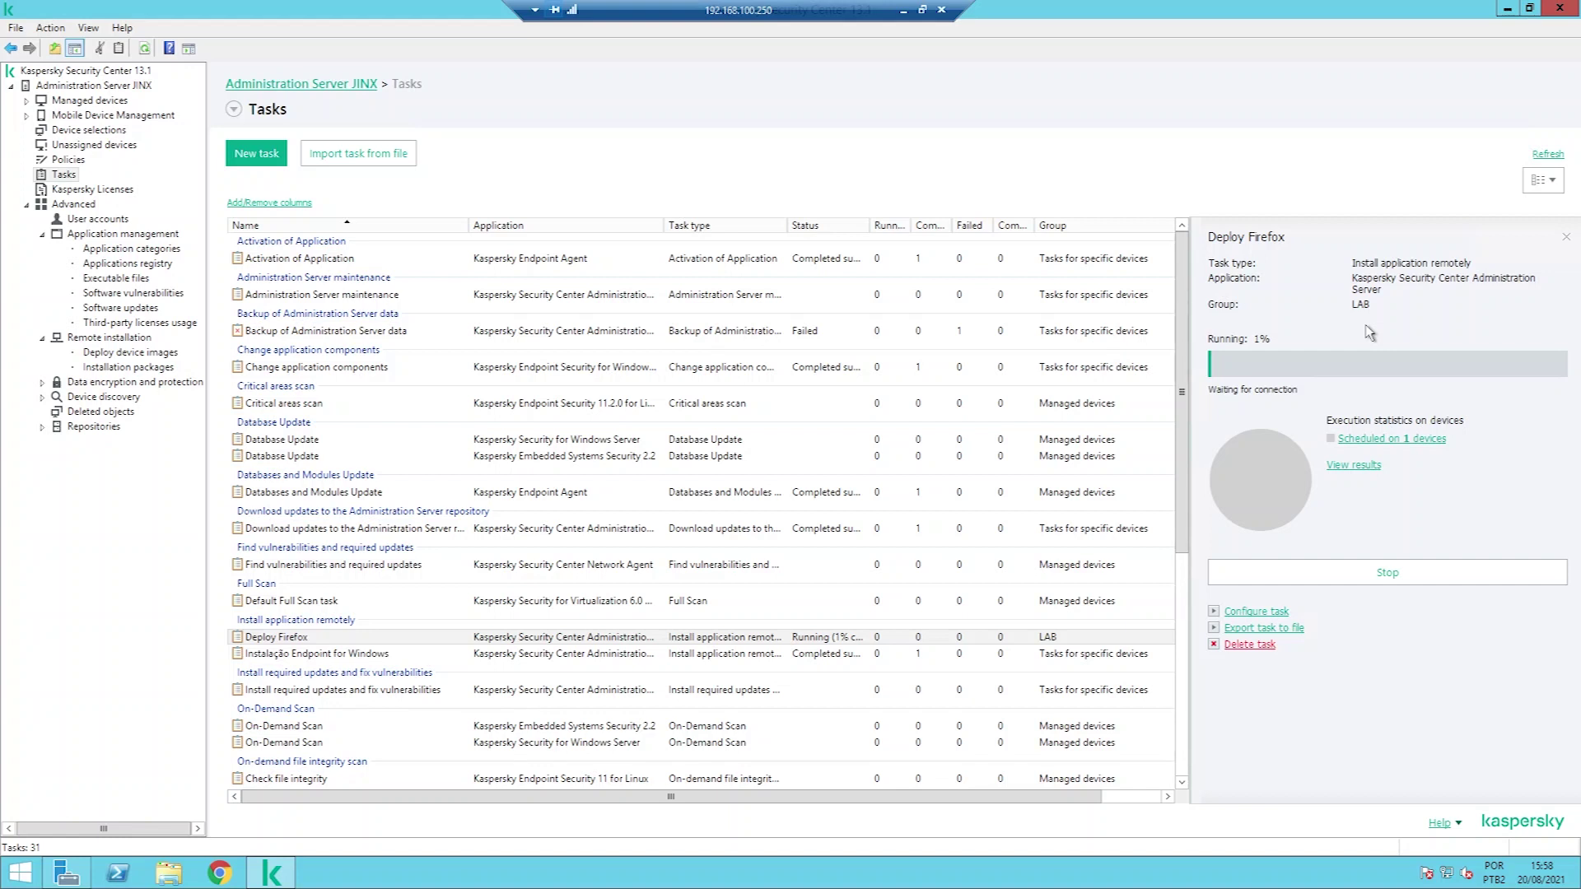
{"action": "left_click", "coordinate": [1355, 466]}
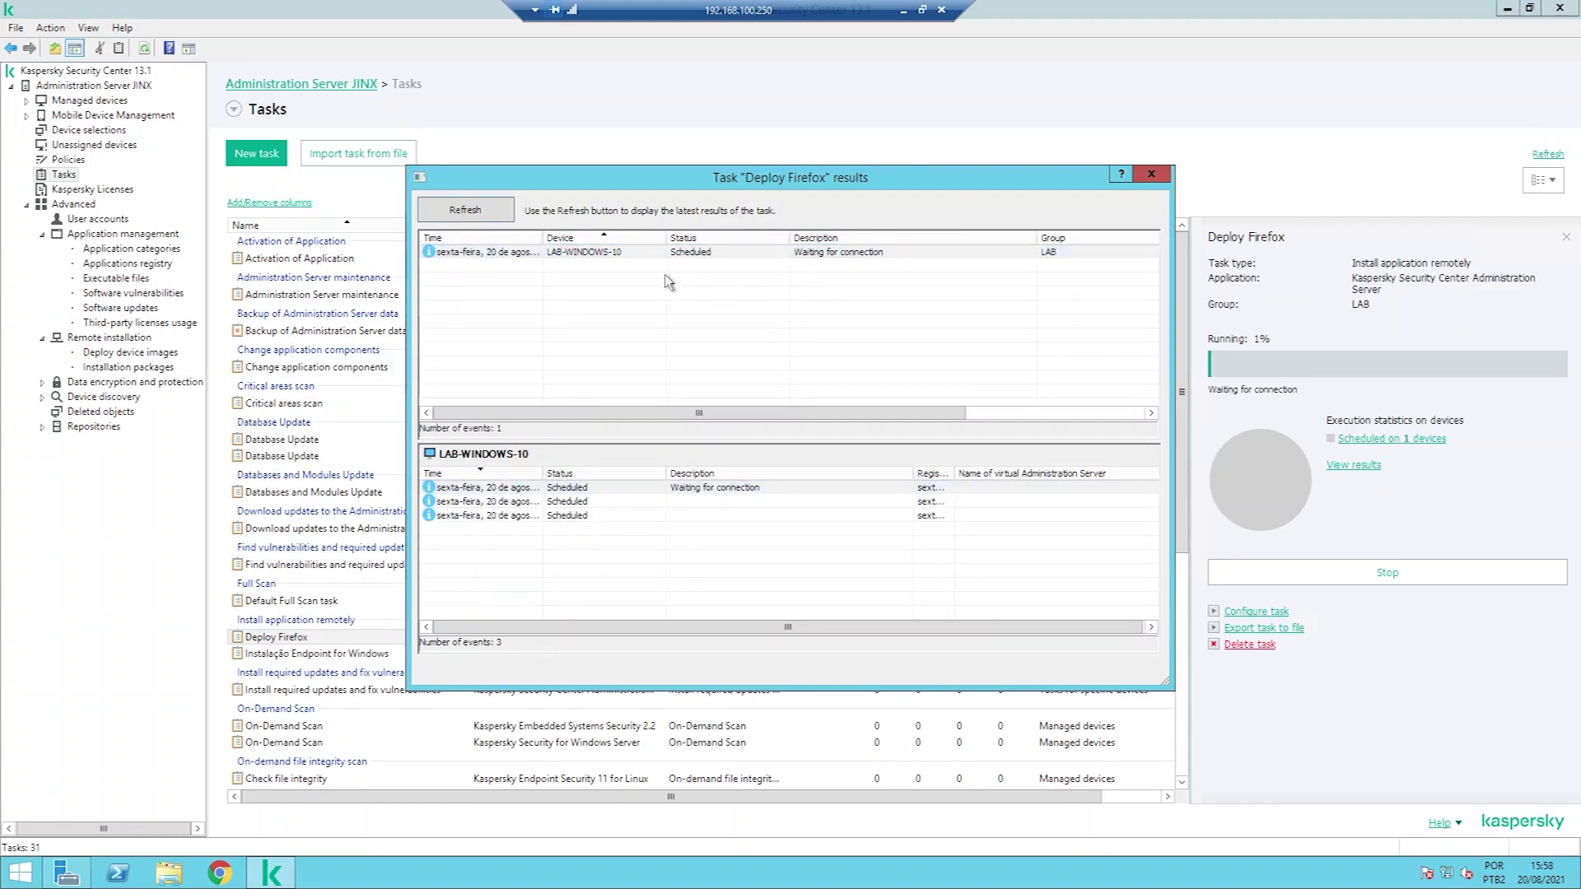
{"action": "left_click", "coordinate": [1152, 175]}
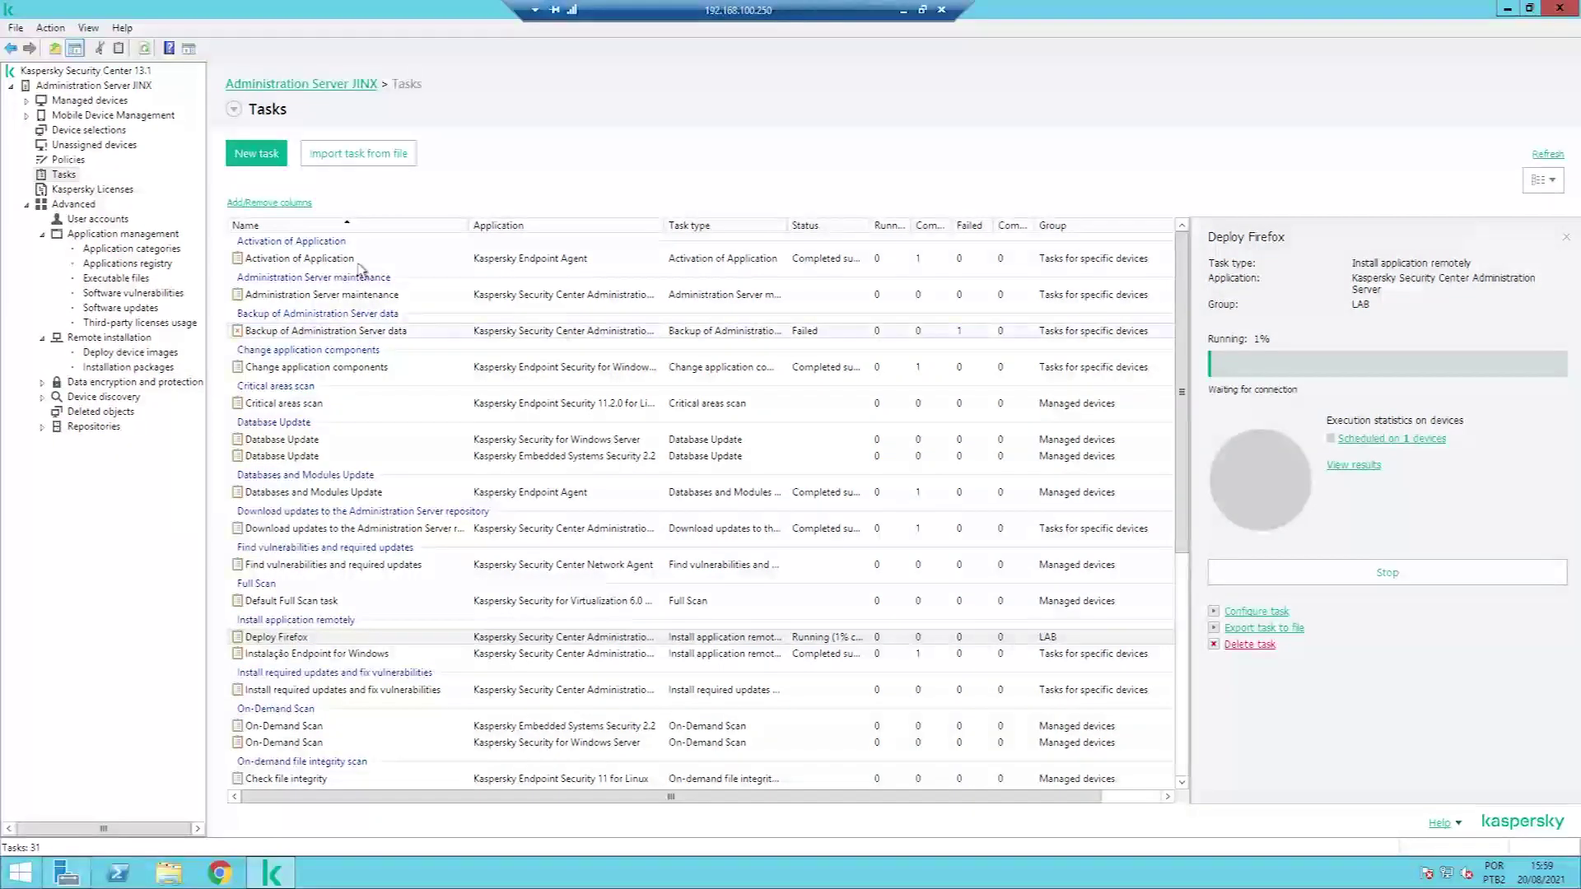
Examine Google Chrome's properties in the applications registry and close them without changes
{"action": "left_click", "coordinate": [160, 265]}
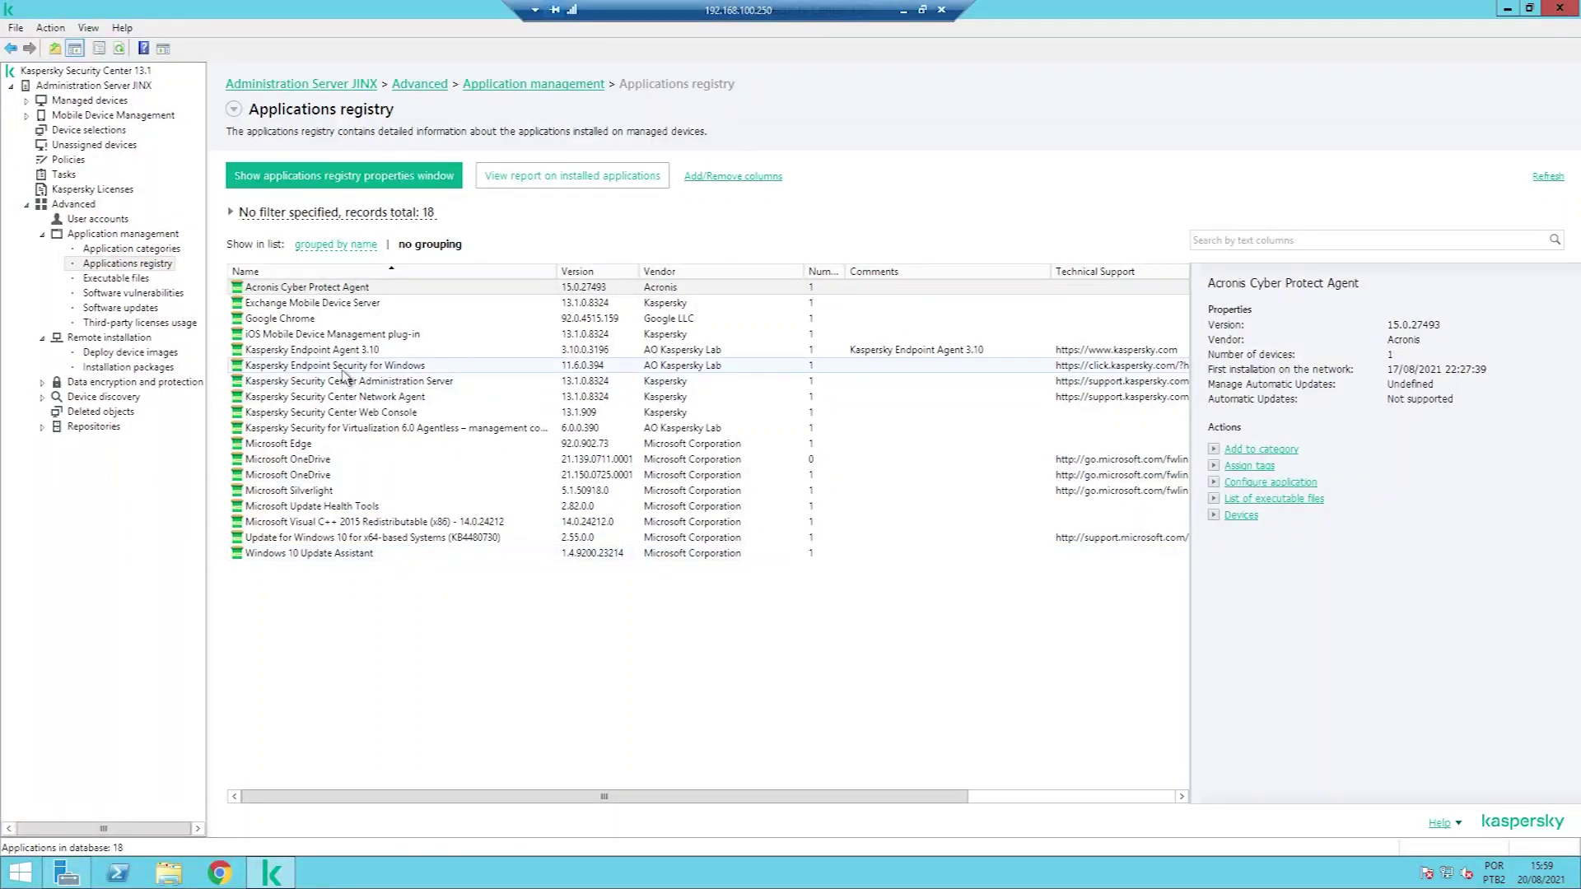
{"action": "right_click", "coordinate": [295, 319]}
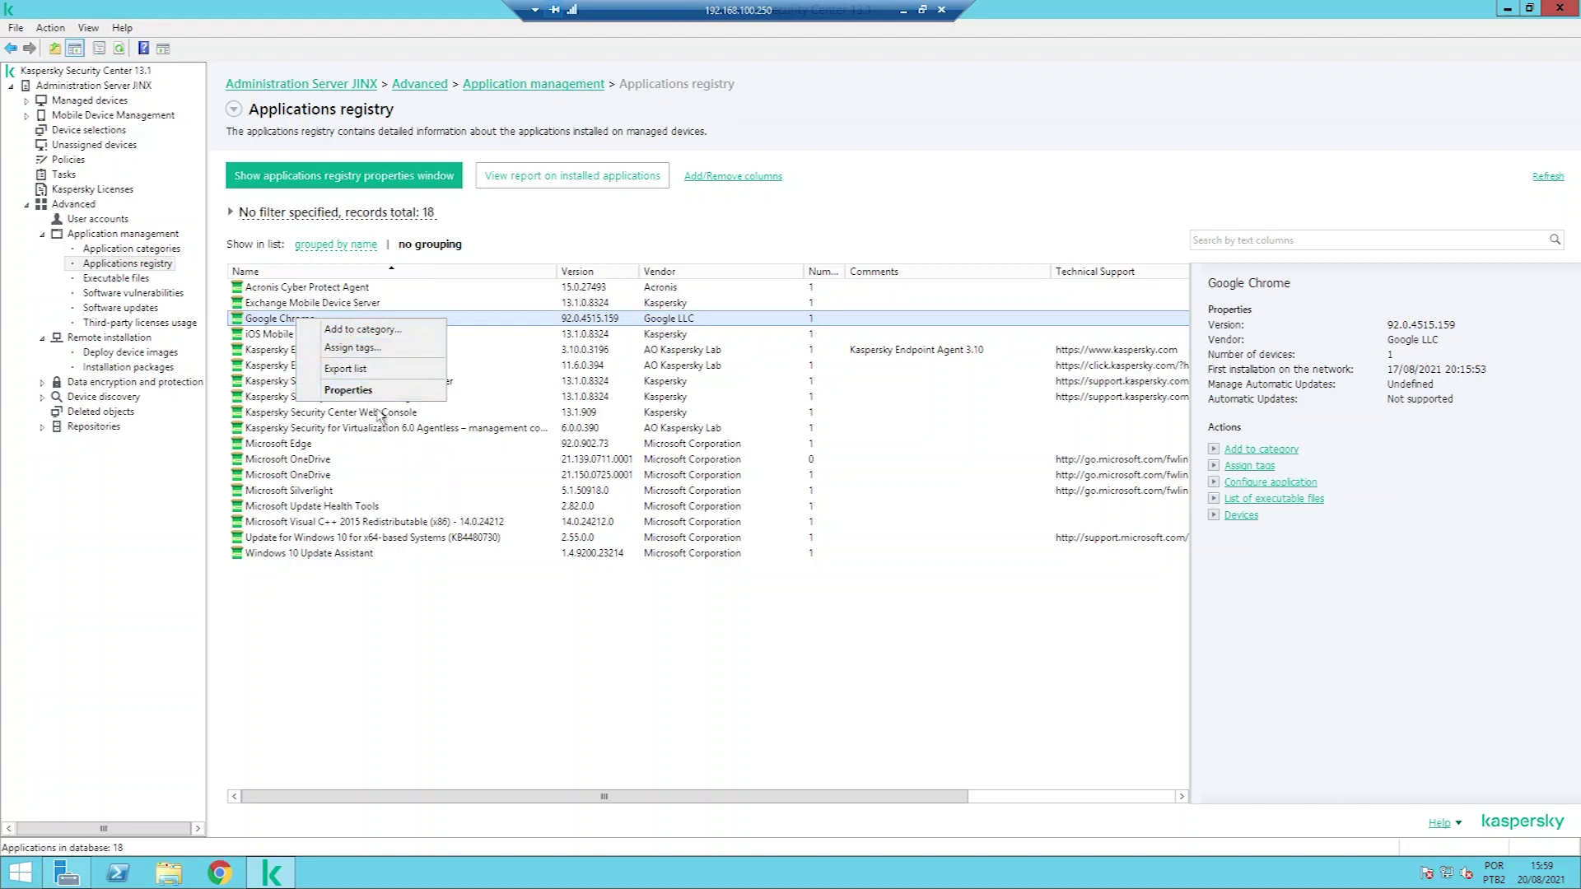
{"action": "left_click", "coordinate": [350, 390]}
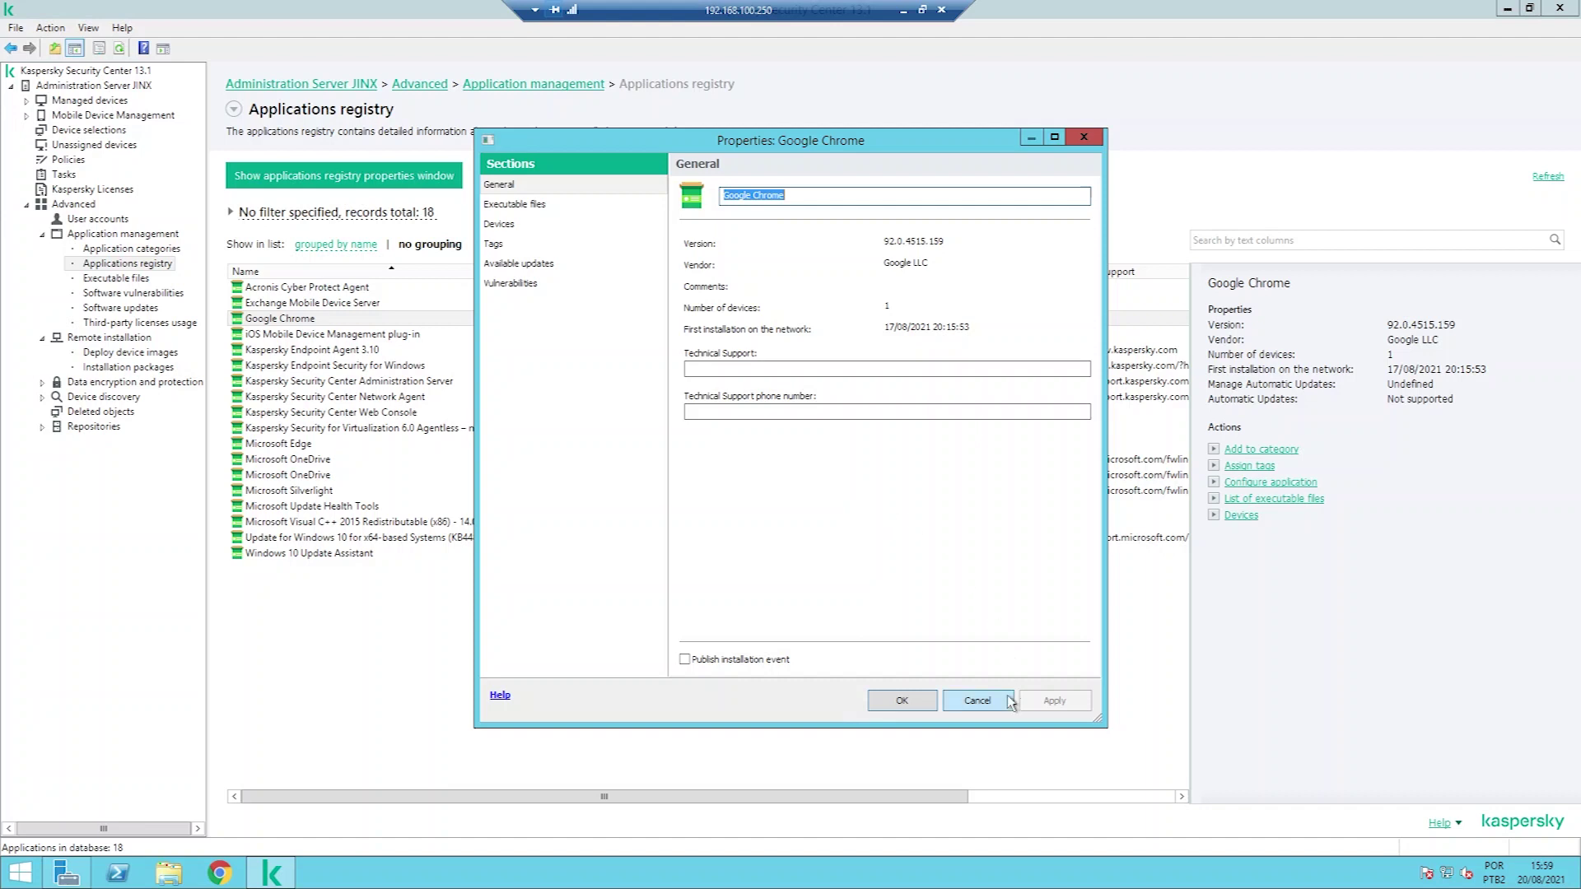
{"action": "left_click", "coordinate": [978, 701]}
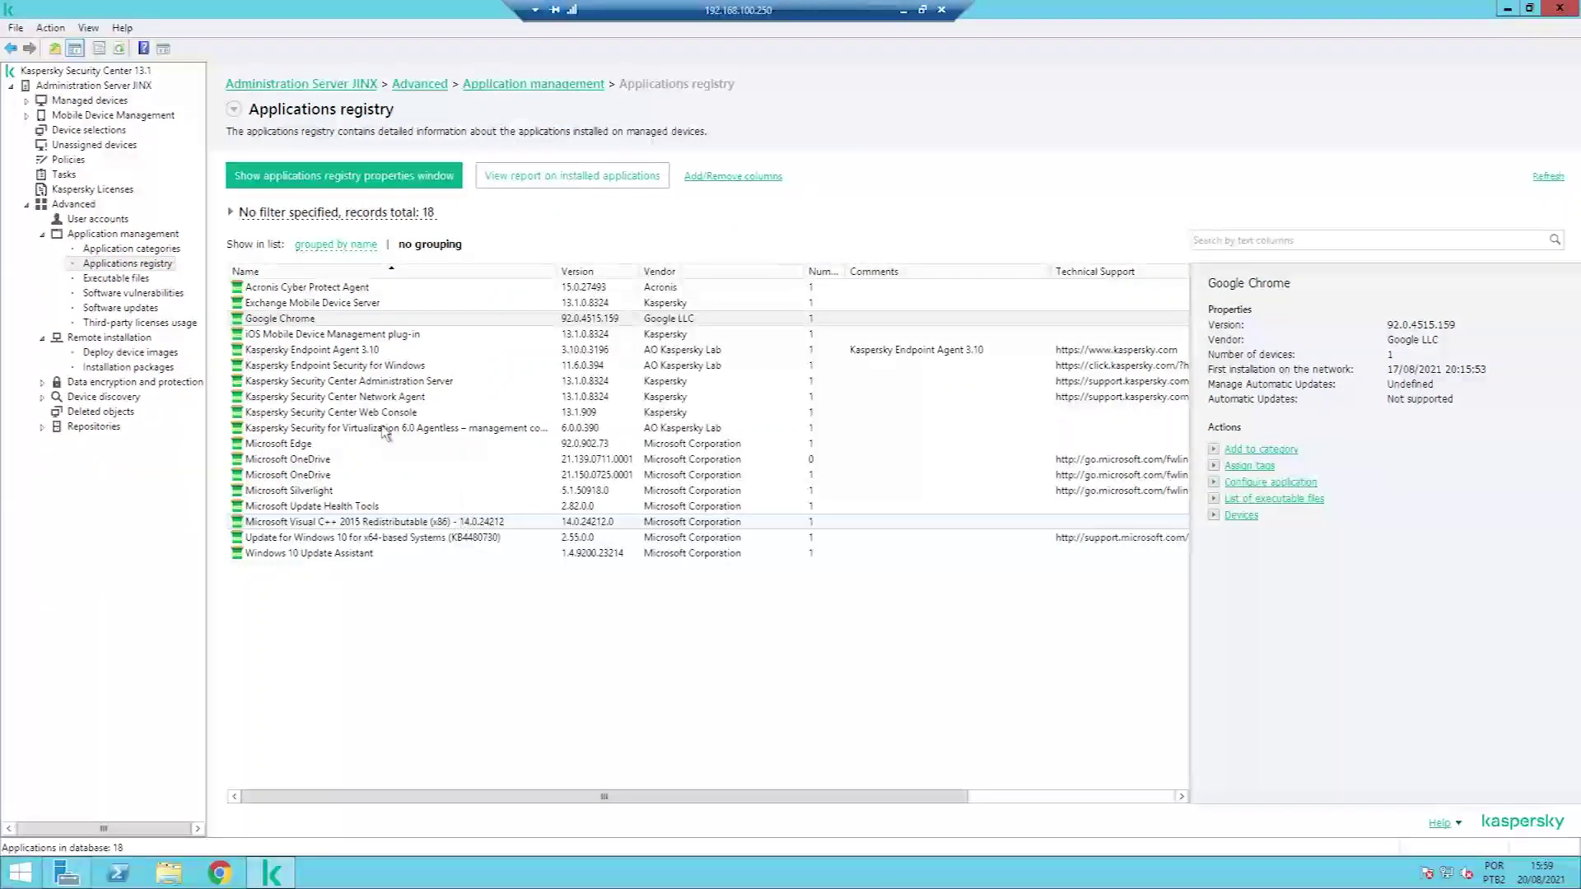